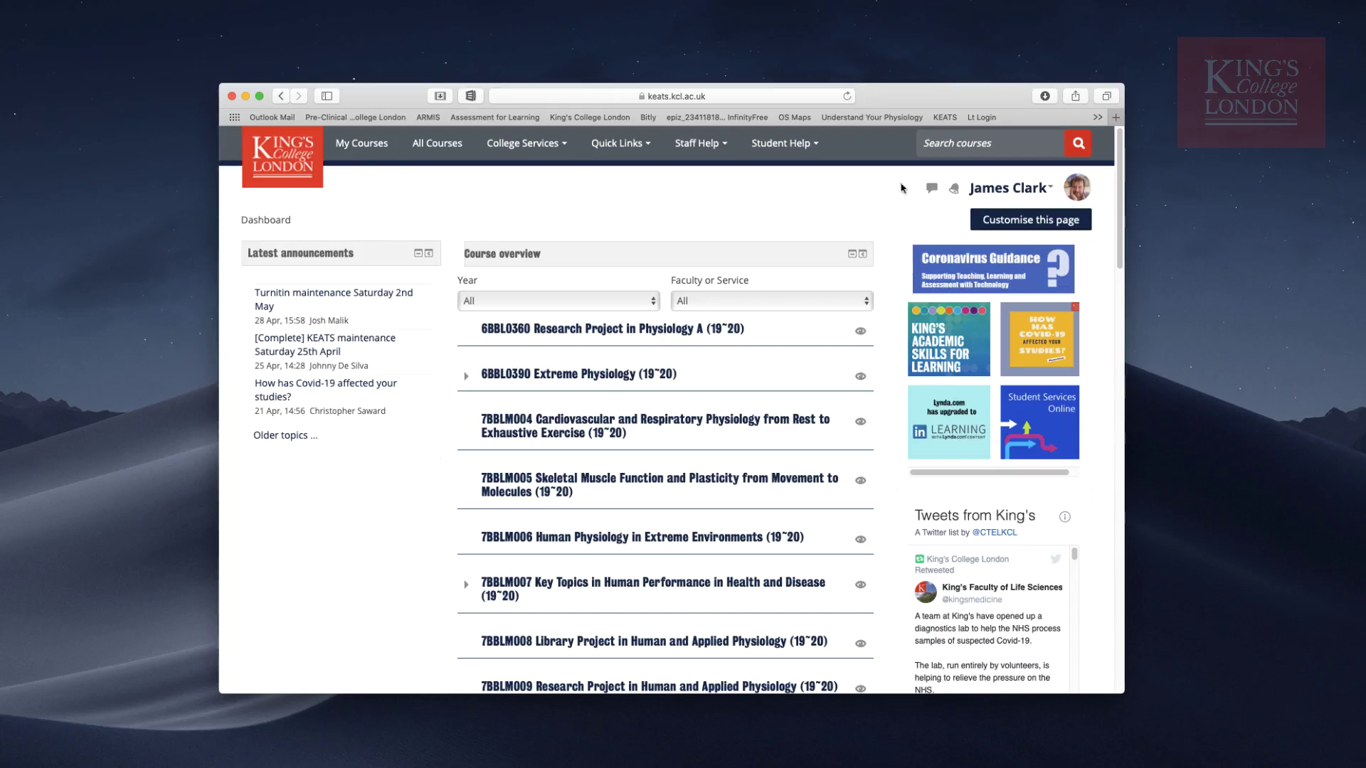
Return to the KEATS Dashboard course overview listing the physiology modules
left_click(363, 149)
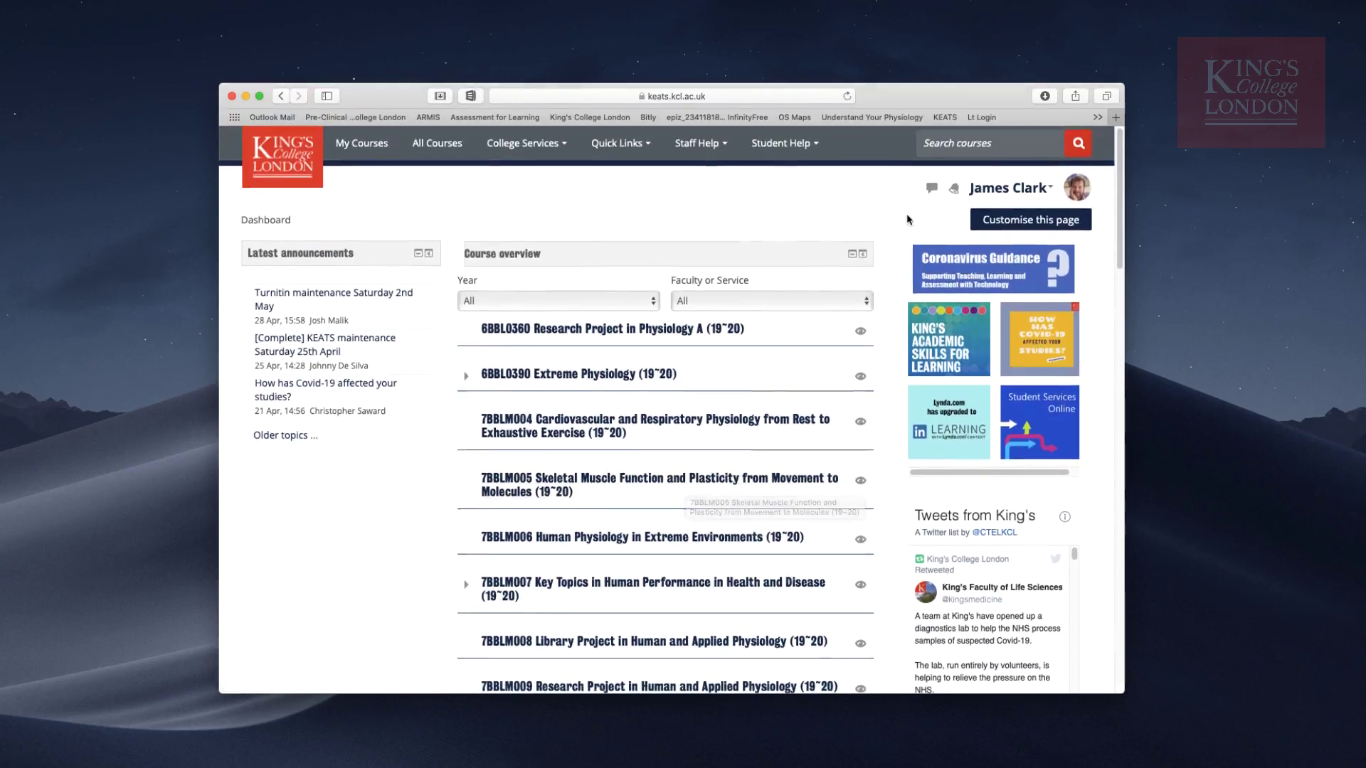
Open My Media from the user menu and browse the uploaded video list
left_click(1040, 189)
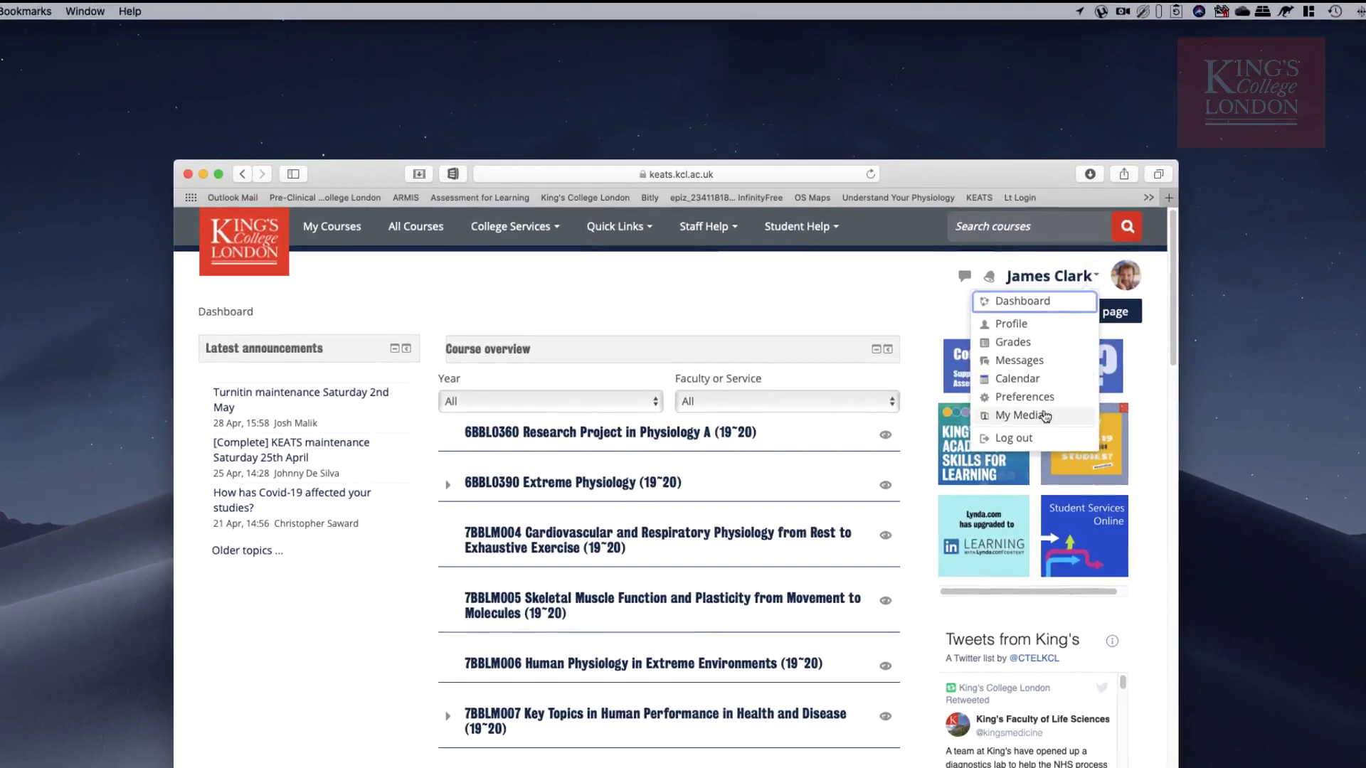
left_click(1031, 414)
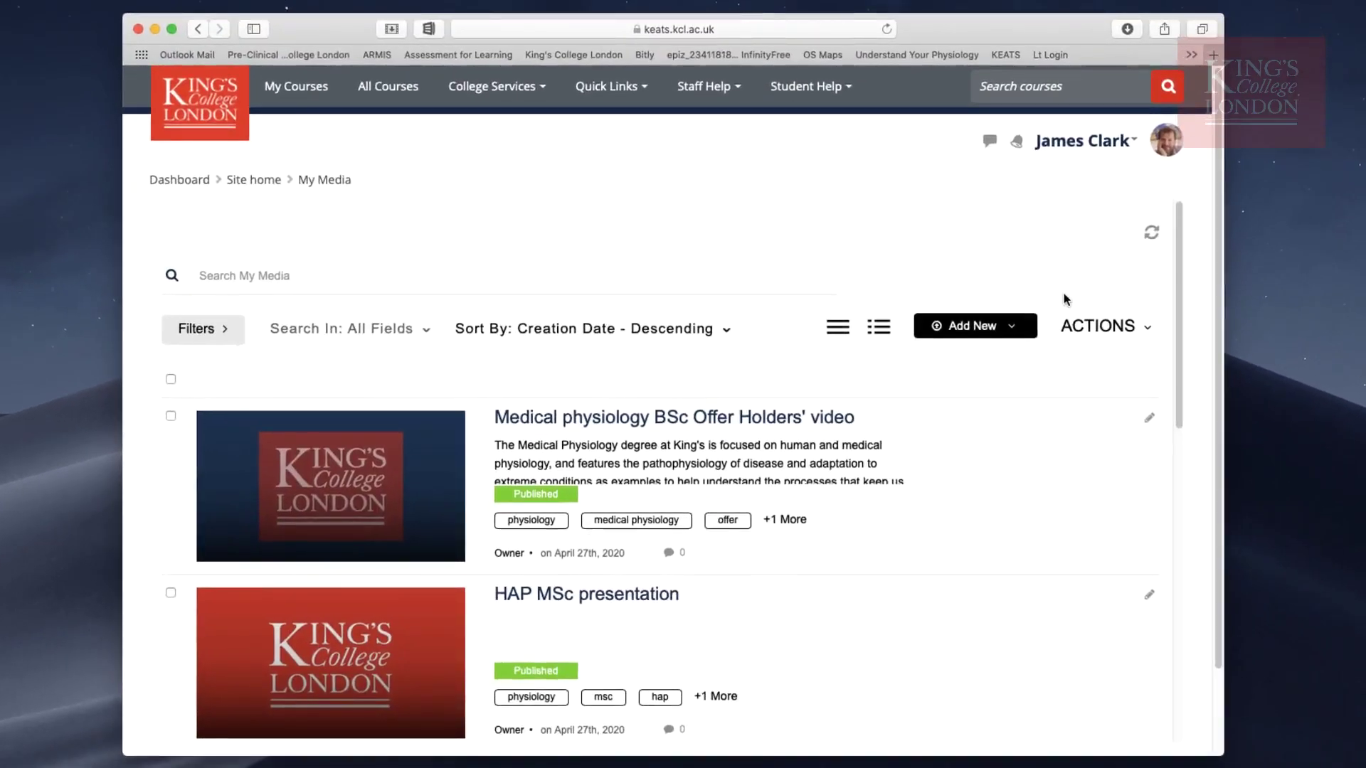
scroll(963, 562, "down", 3)
scroll(963, 561, "up", 3)
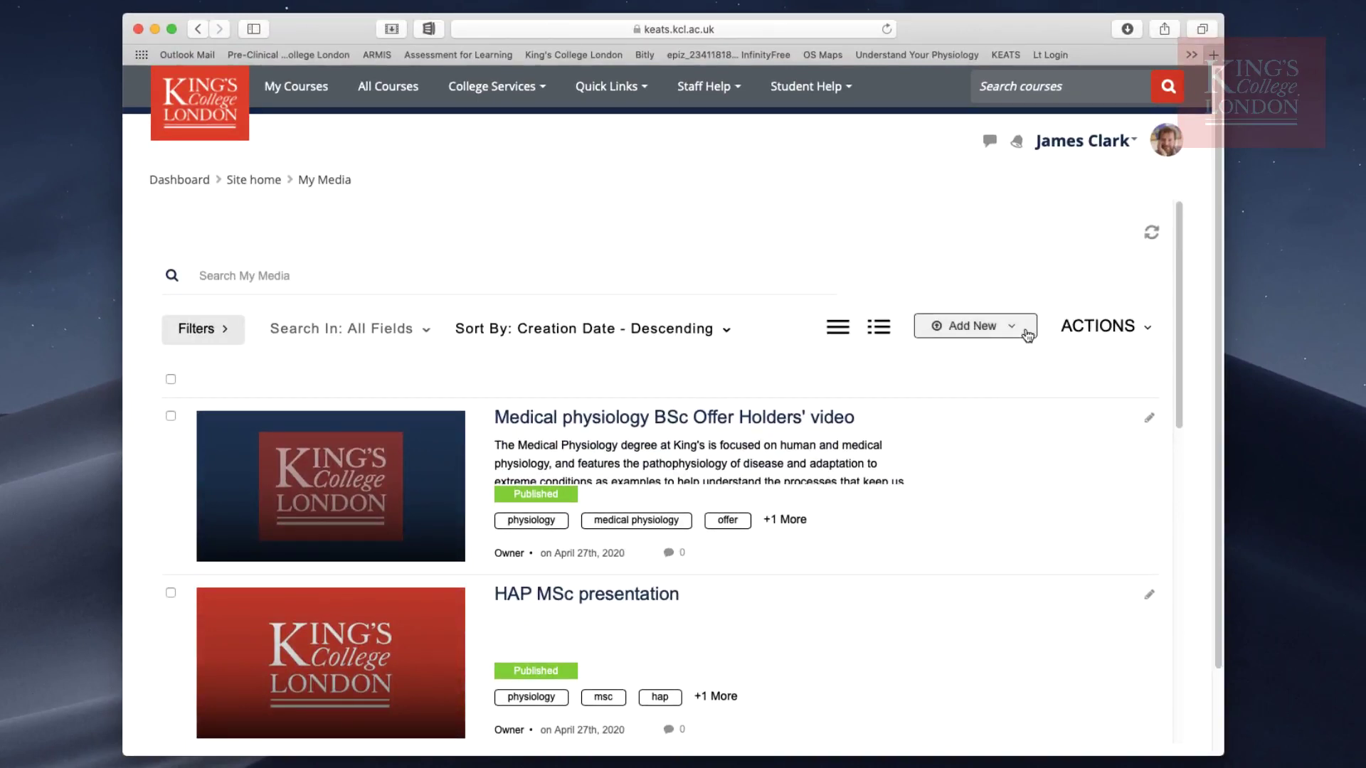
Open the Add New media menu on the My Media page
left_click(1016, 331)
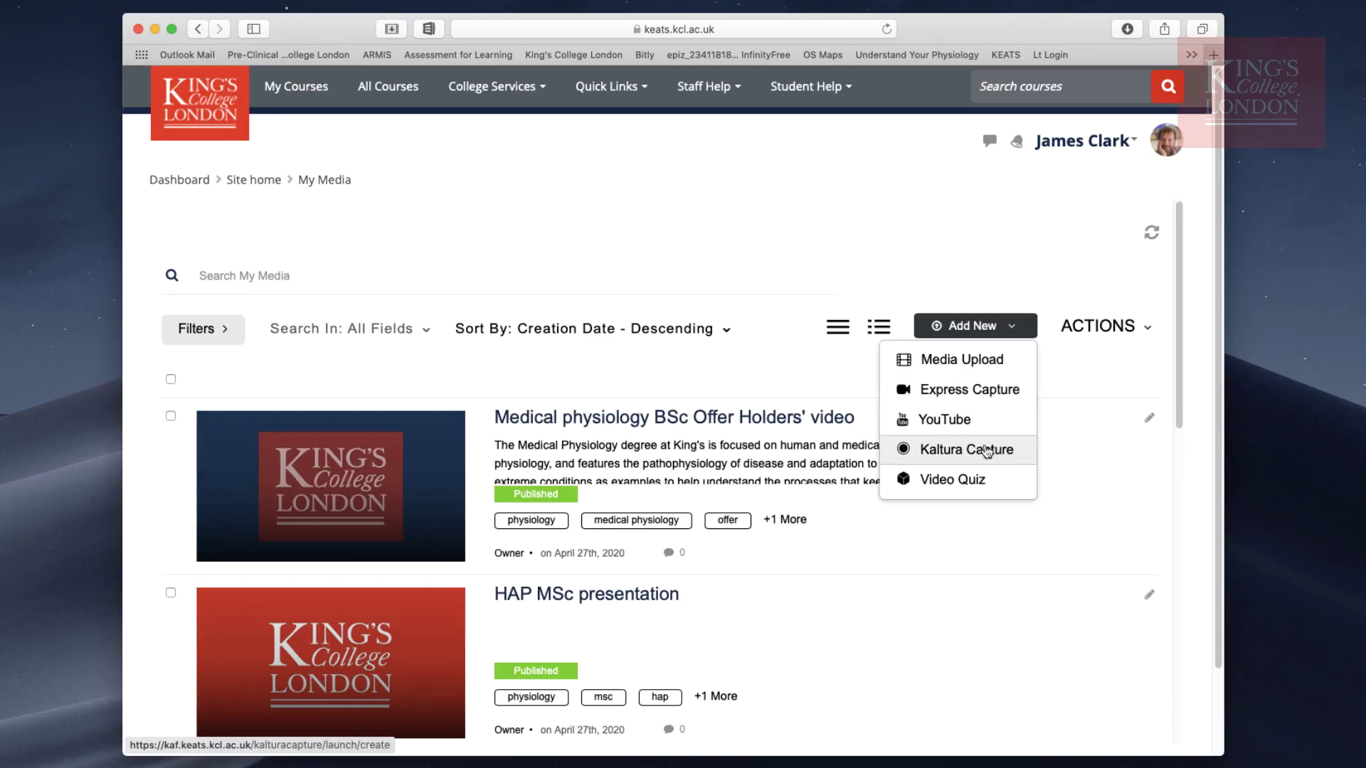
Launch the Kaltura Capture desktop recorder, allowing Safari to open it
left_click(980, 450)
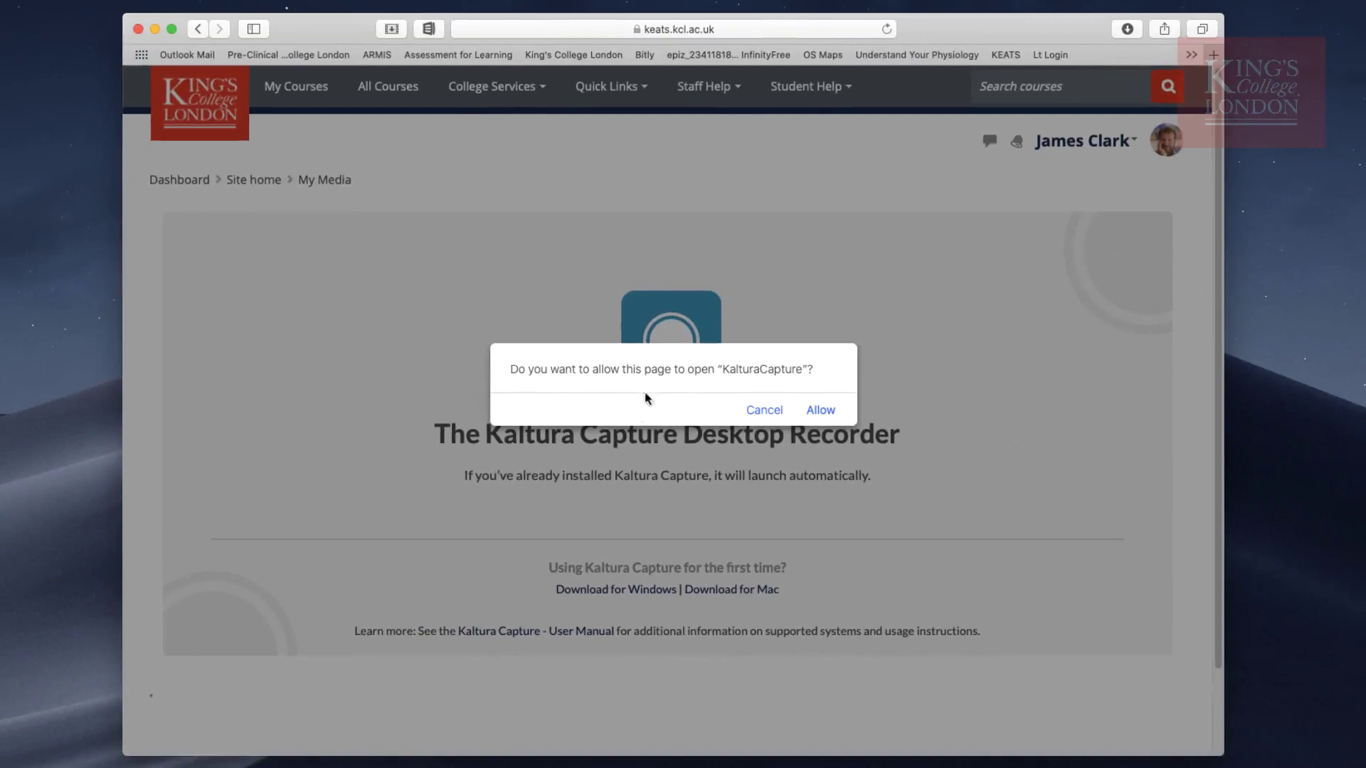
left_click(819, 413)
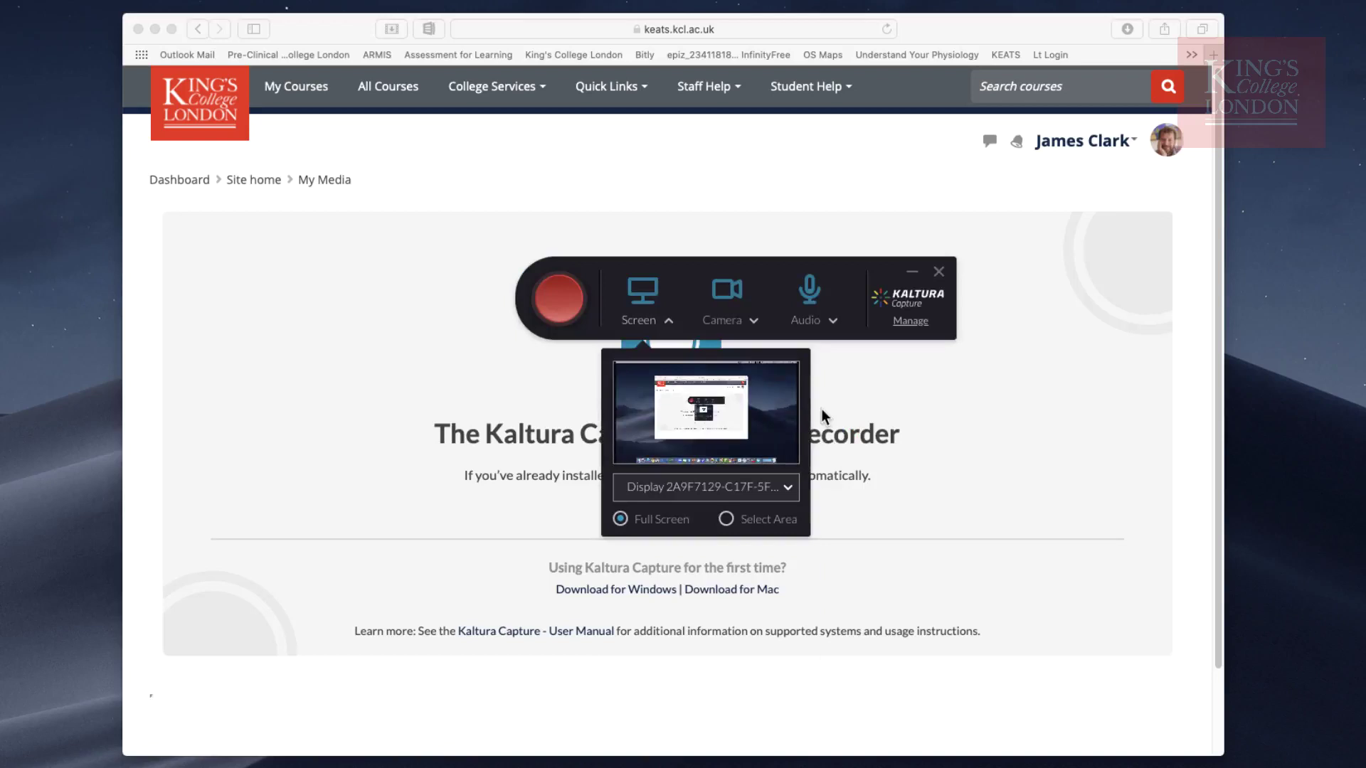
Move the recorder onto an empty desktop and choose the only display for capture
left_click_drag(606, 269, 543, 296)
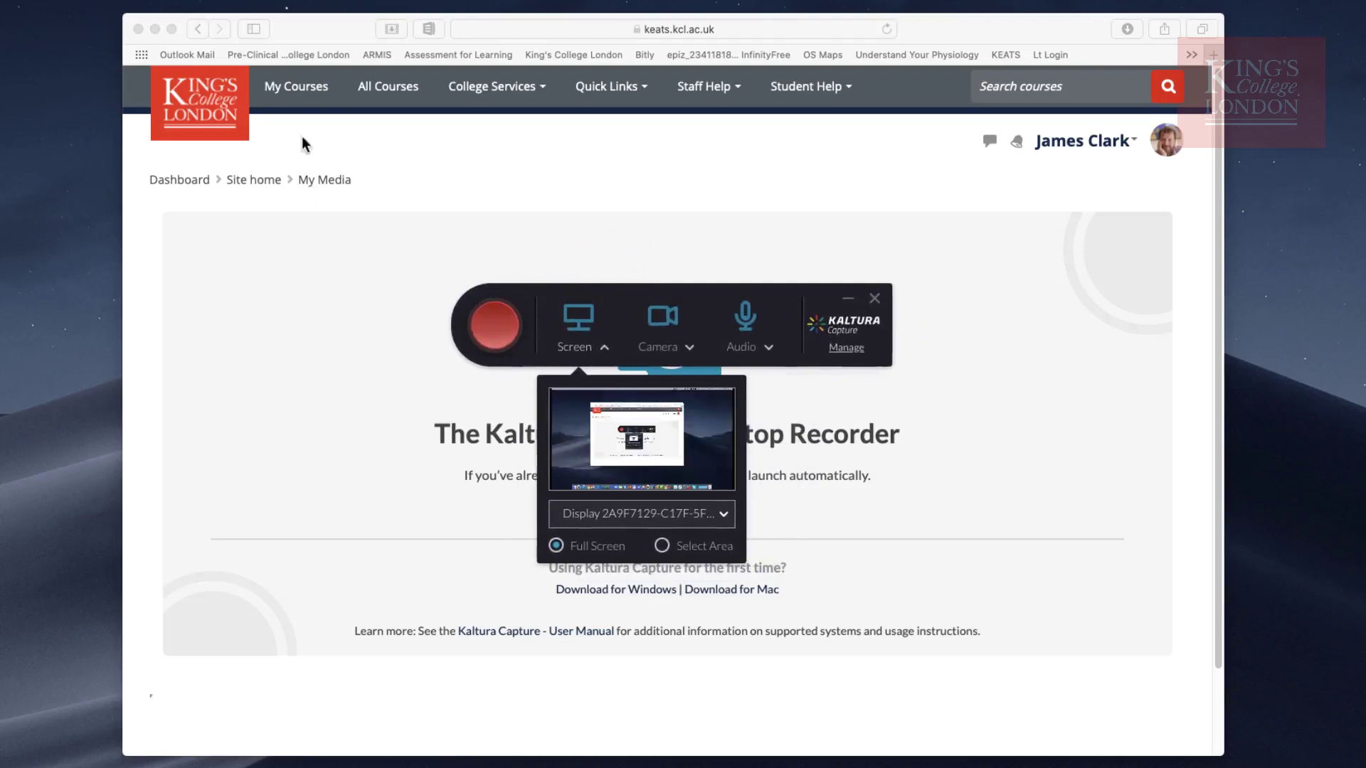
key("ctrl+Right")
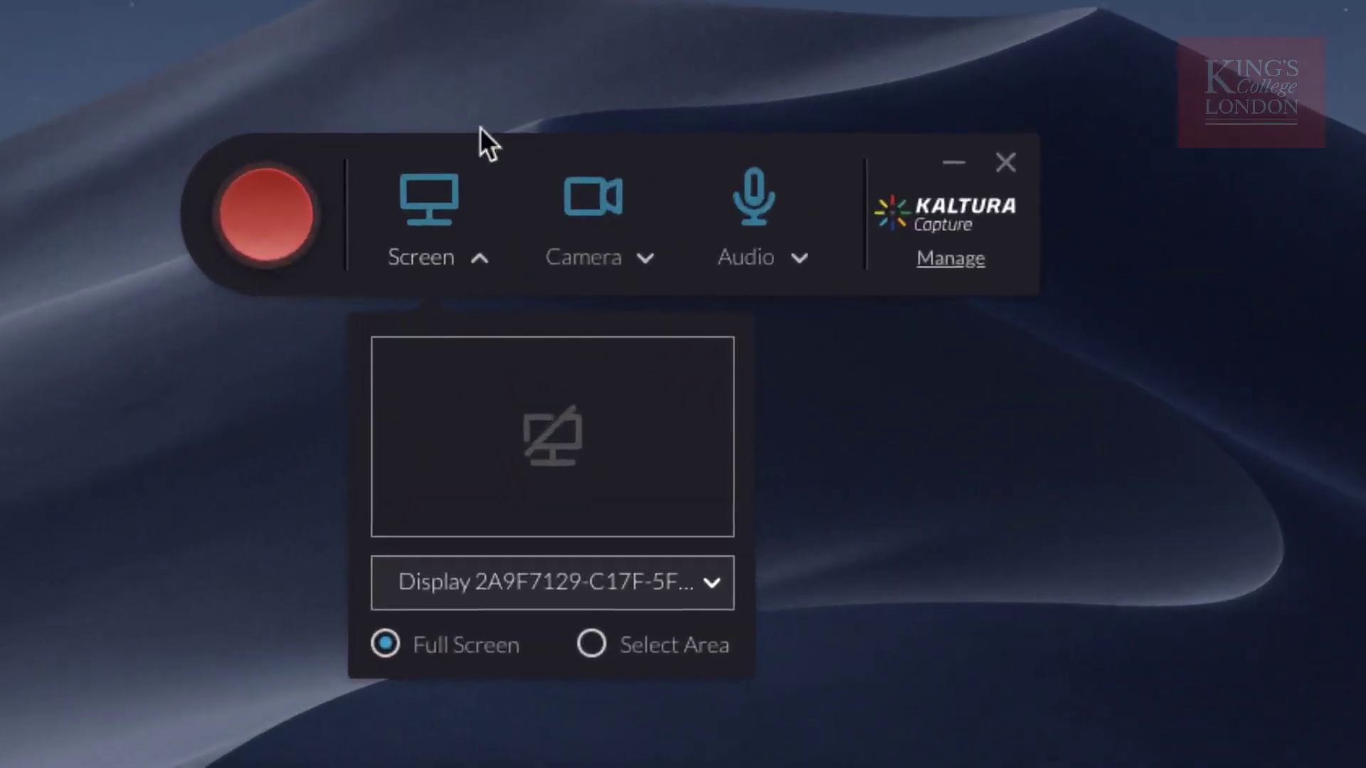
left_click(597, 270)
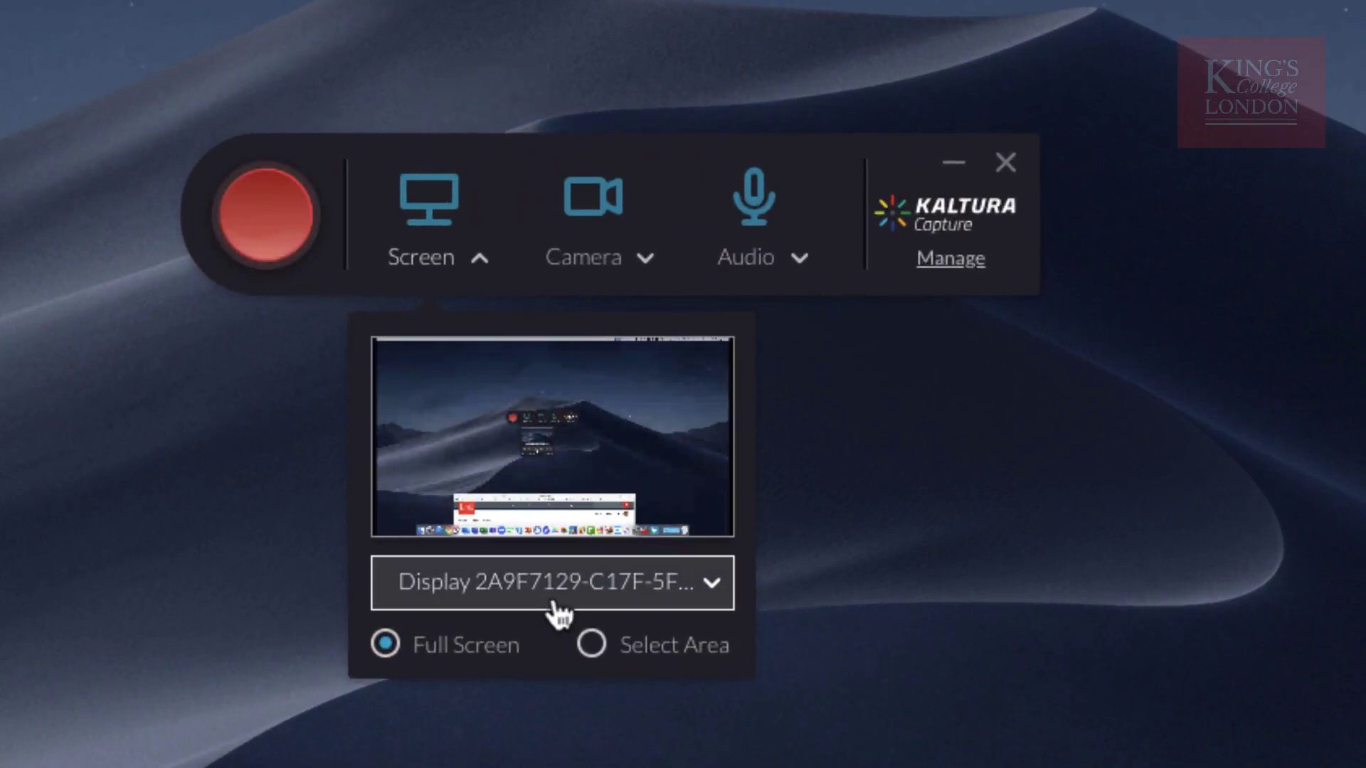
left_click(717, 590)
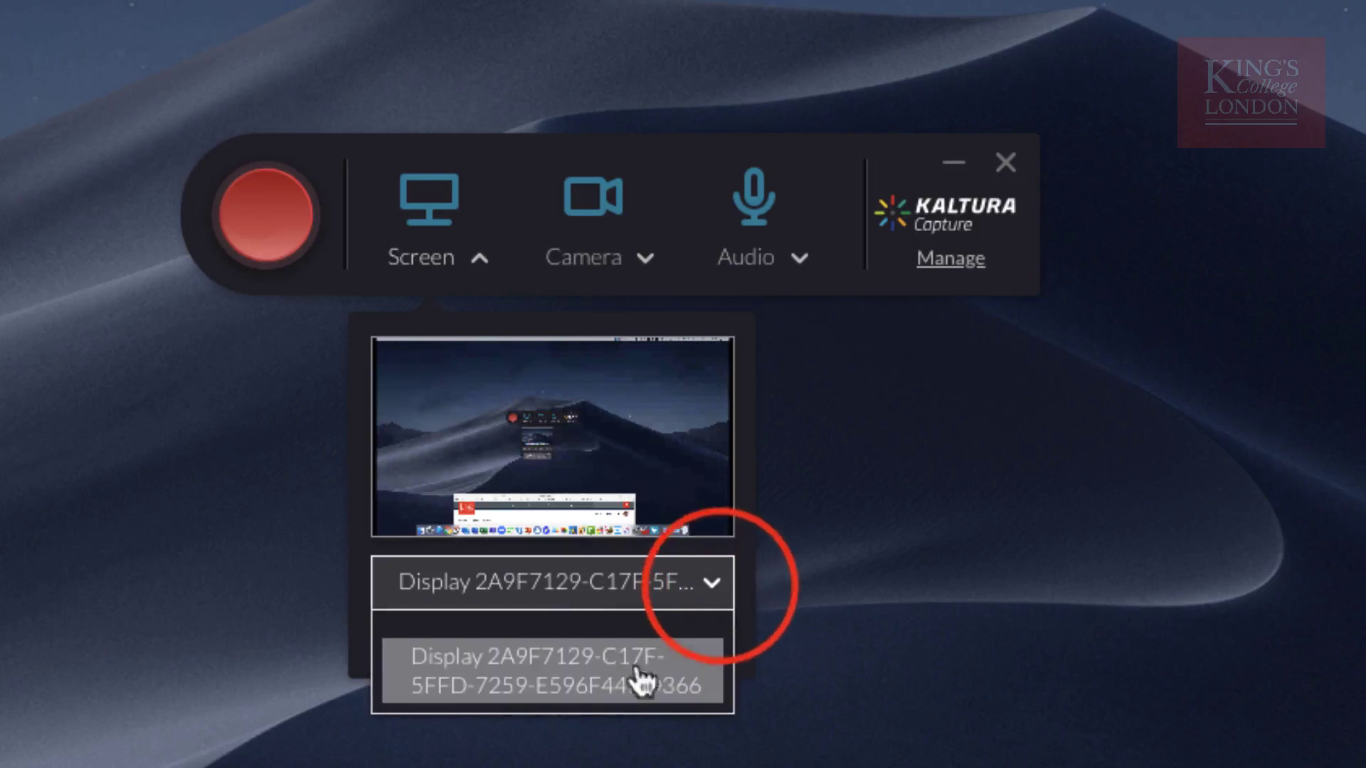
left_click(616, 683)
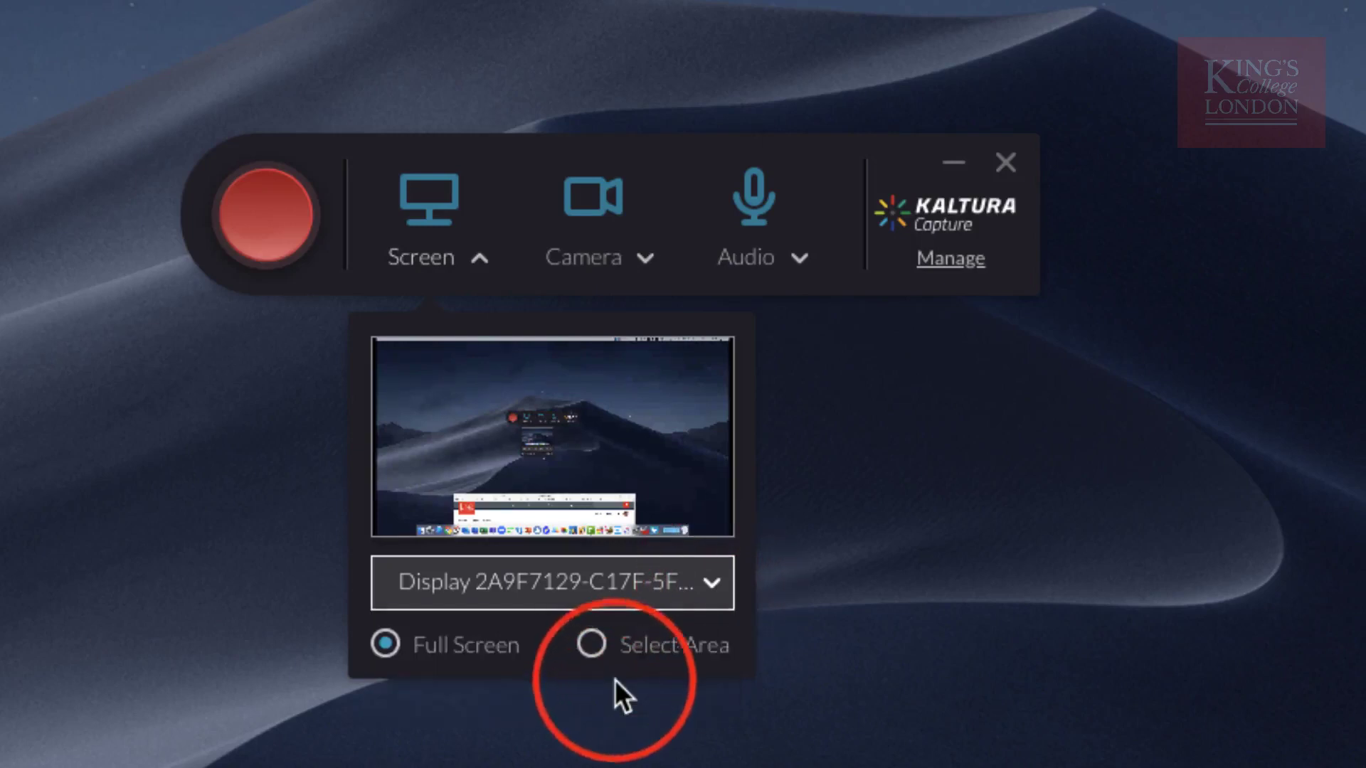
Try a custom Select Area capture, then cancel it to keep Full Screen
left_click(591, 642)
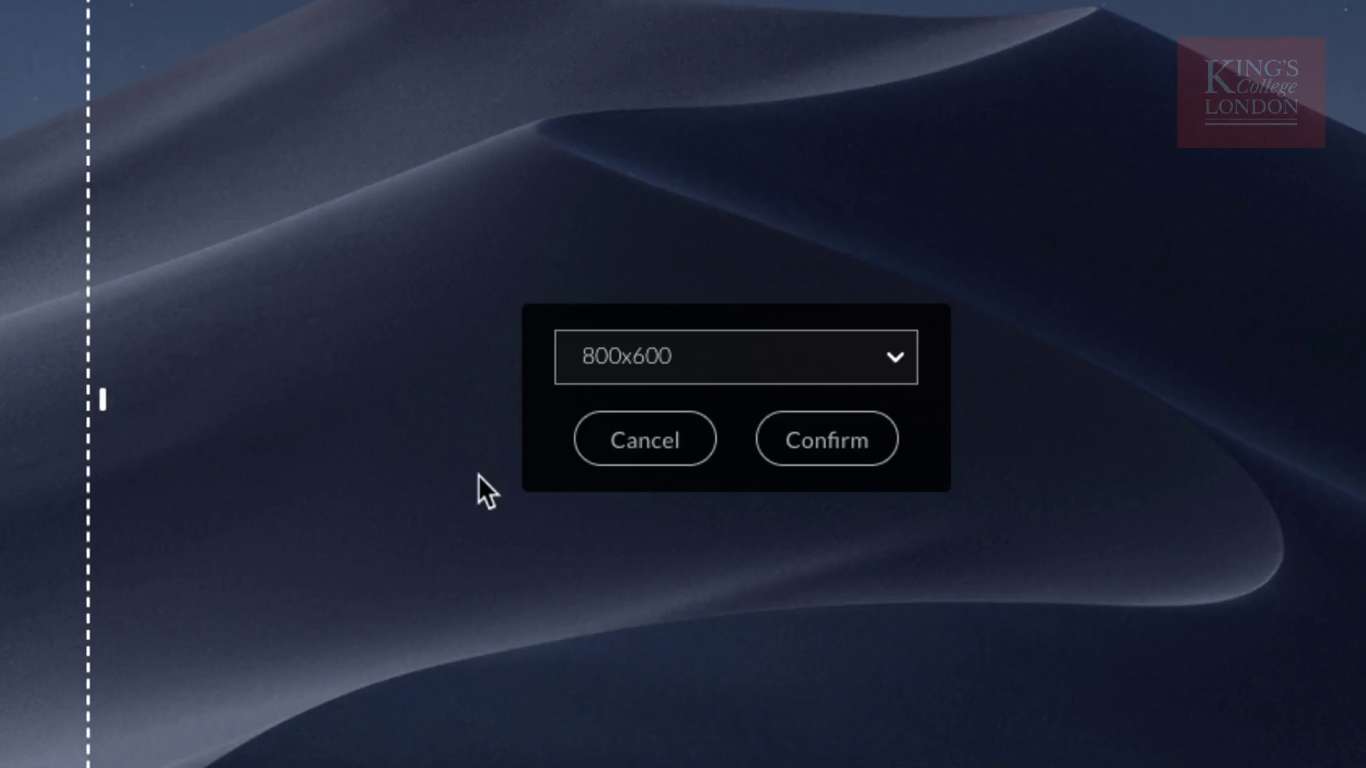
left_click(101, 396)
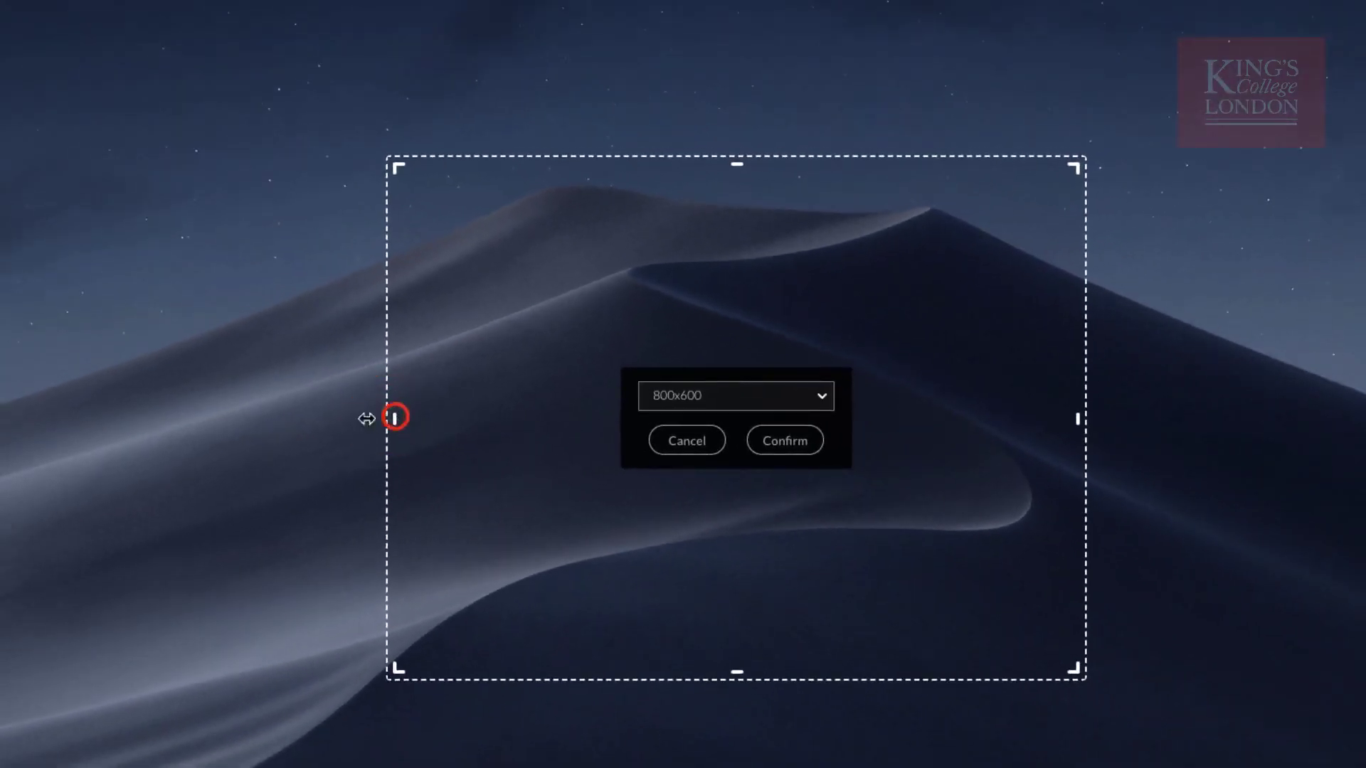
mouse_move(387, 419)
left_mouse_down()
mouse_move(26, 420)
mouse_move(380, 430)
left_mouse_up()
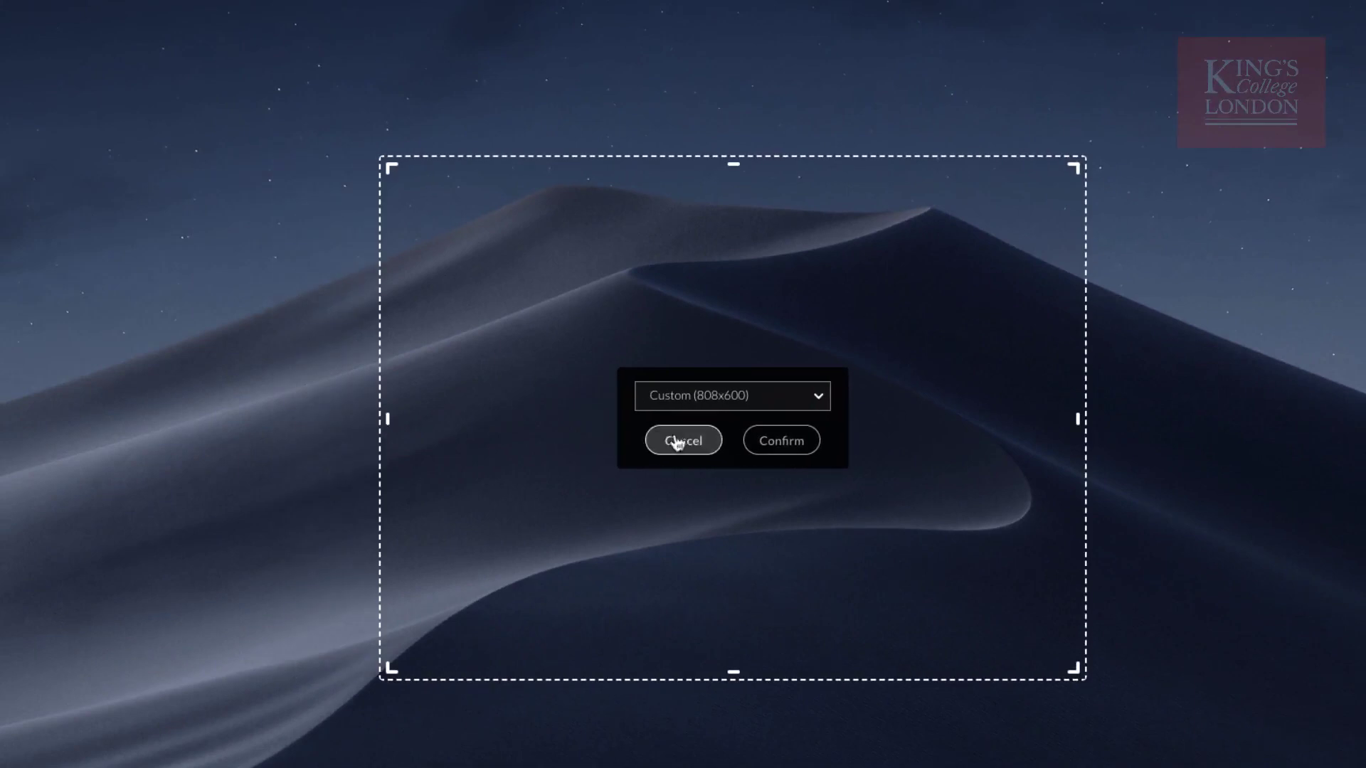
left_click(697, 438)
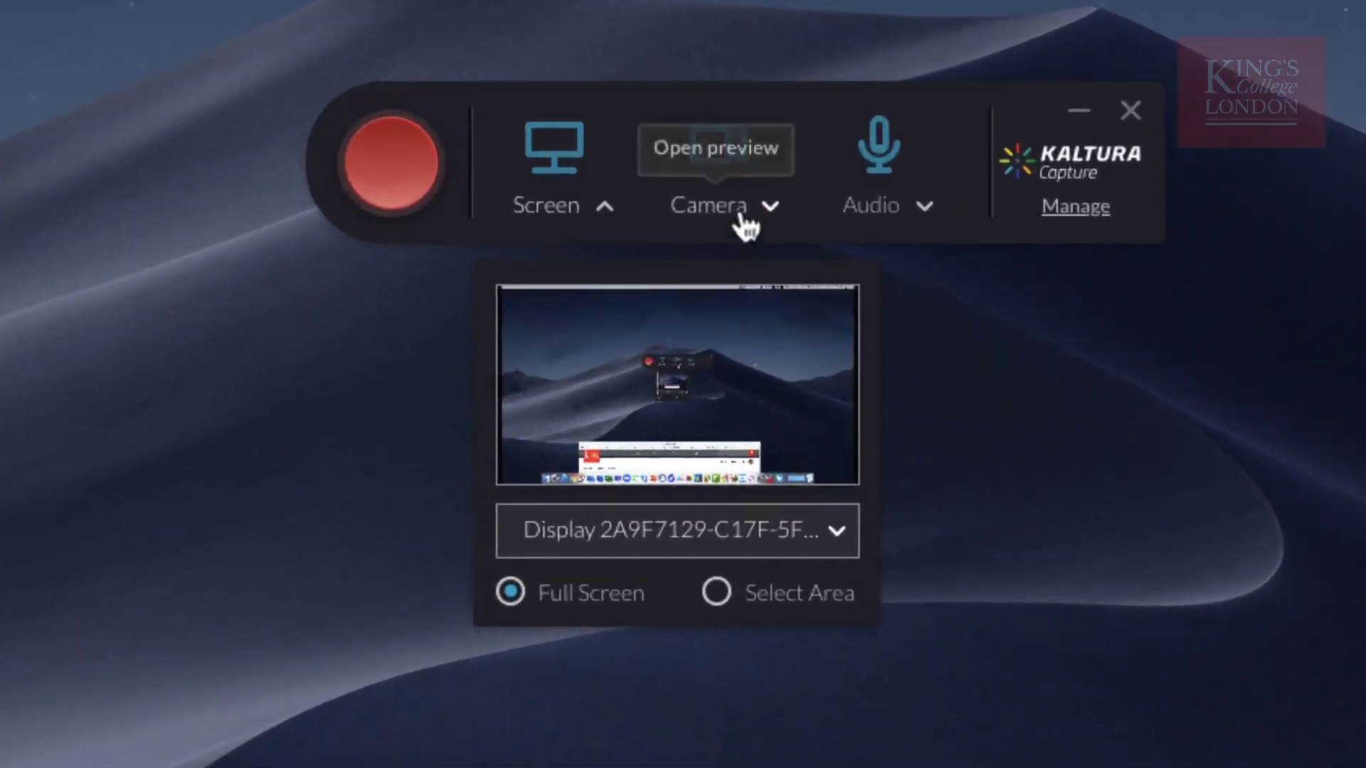
Select HD Webcam USB as camera, confirm RØDE VideoMic NTG audio, and review all sources
left_click(742, 221)
left_click(999, 537)
left_click(910, 604)
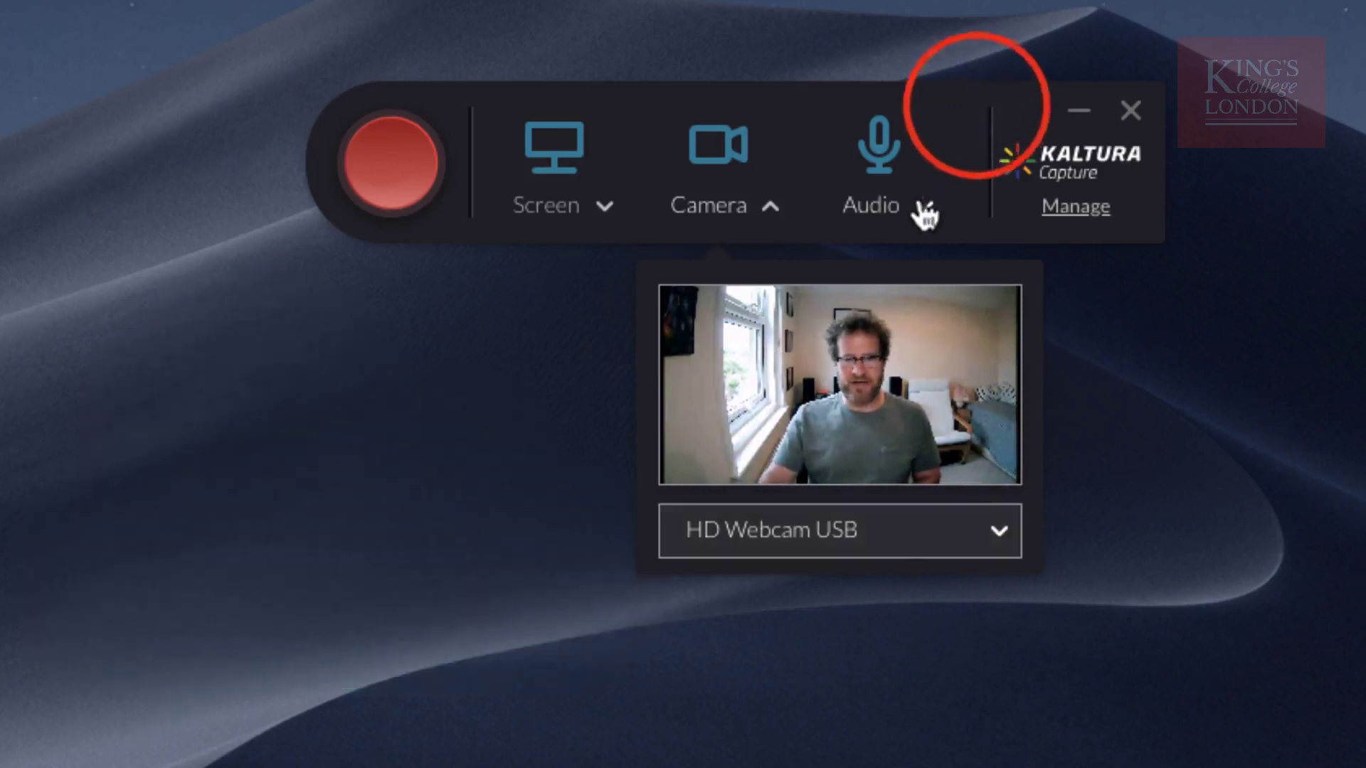
left_click(923, 208)
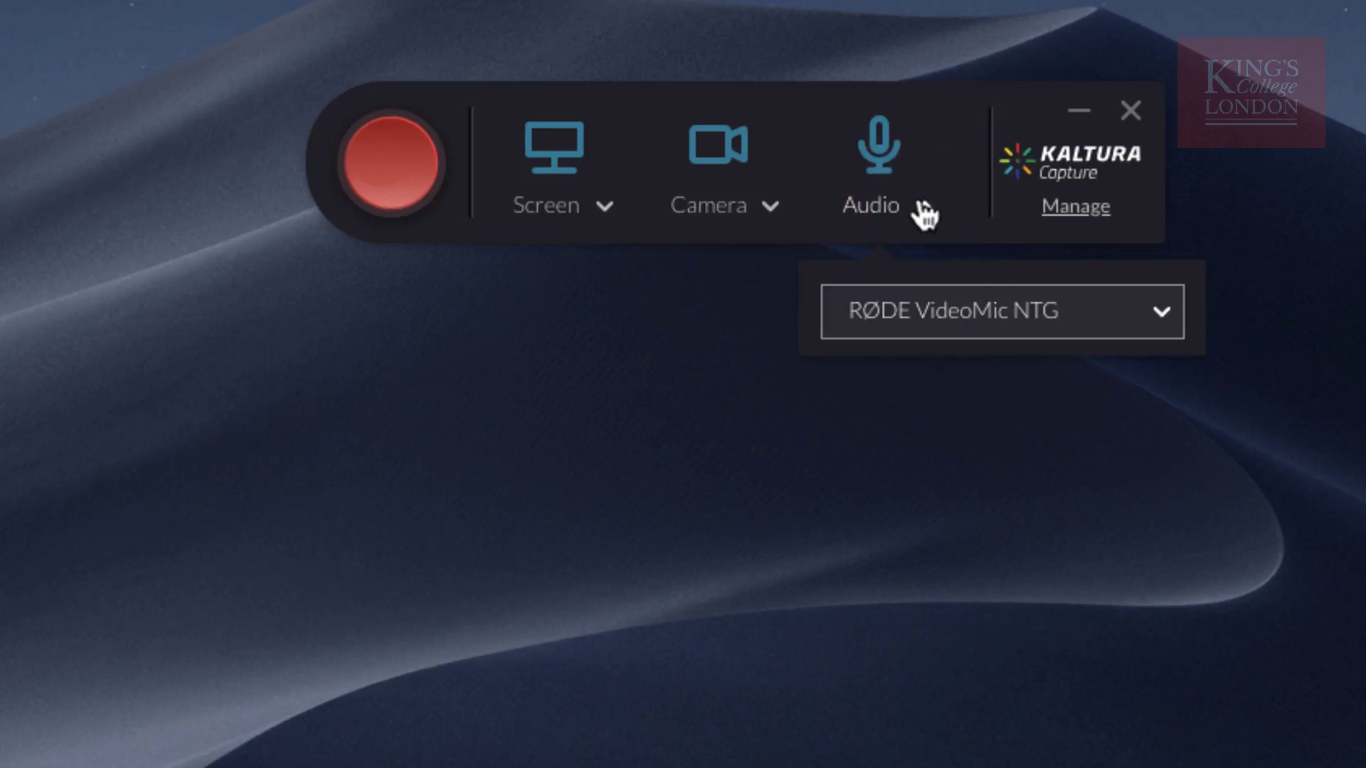
left_click(967, 101)
left_click(553, 187)
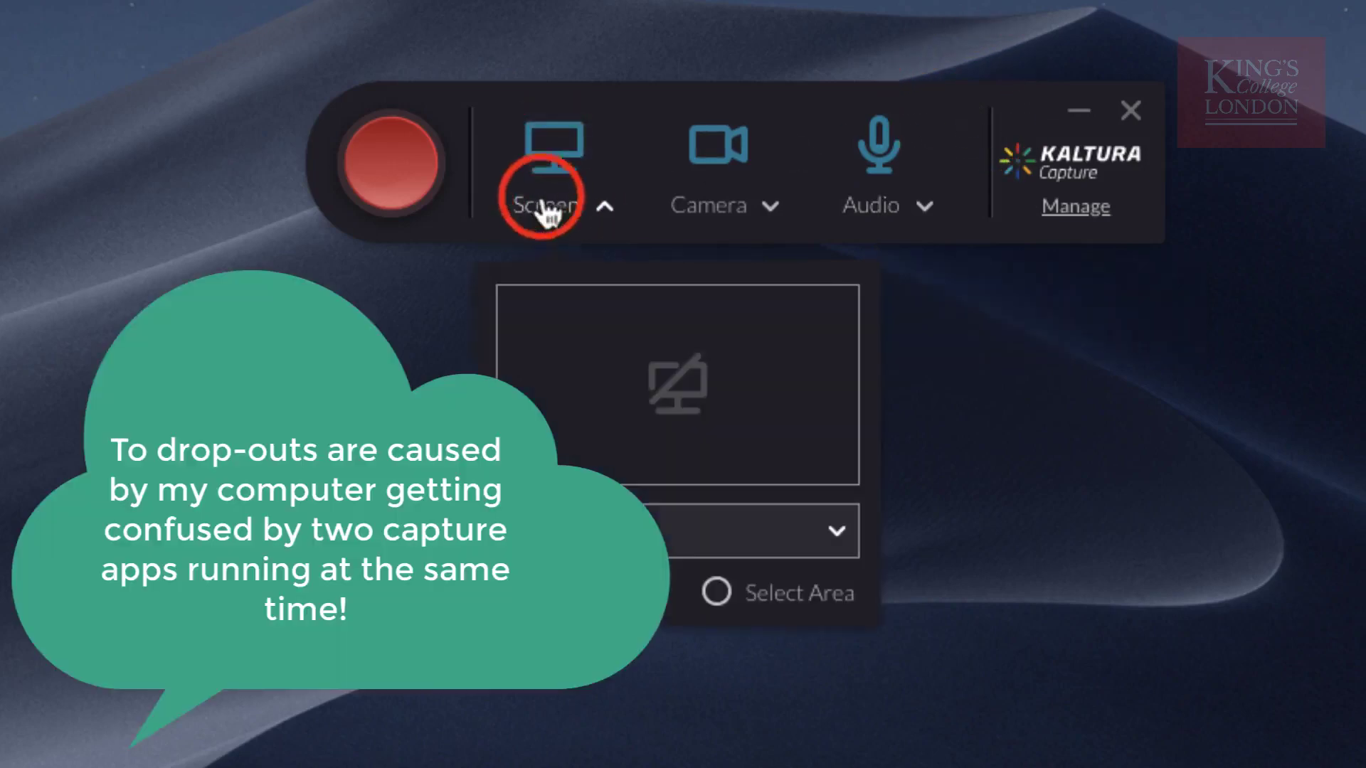
left_click(699, 210)
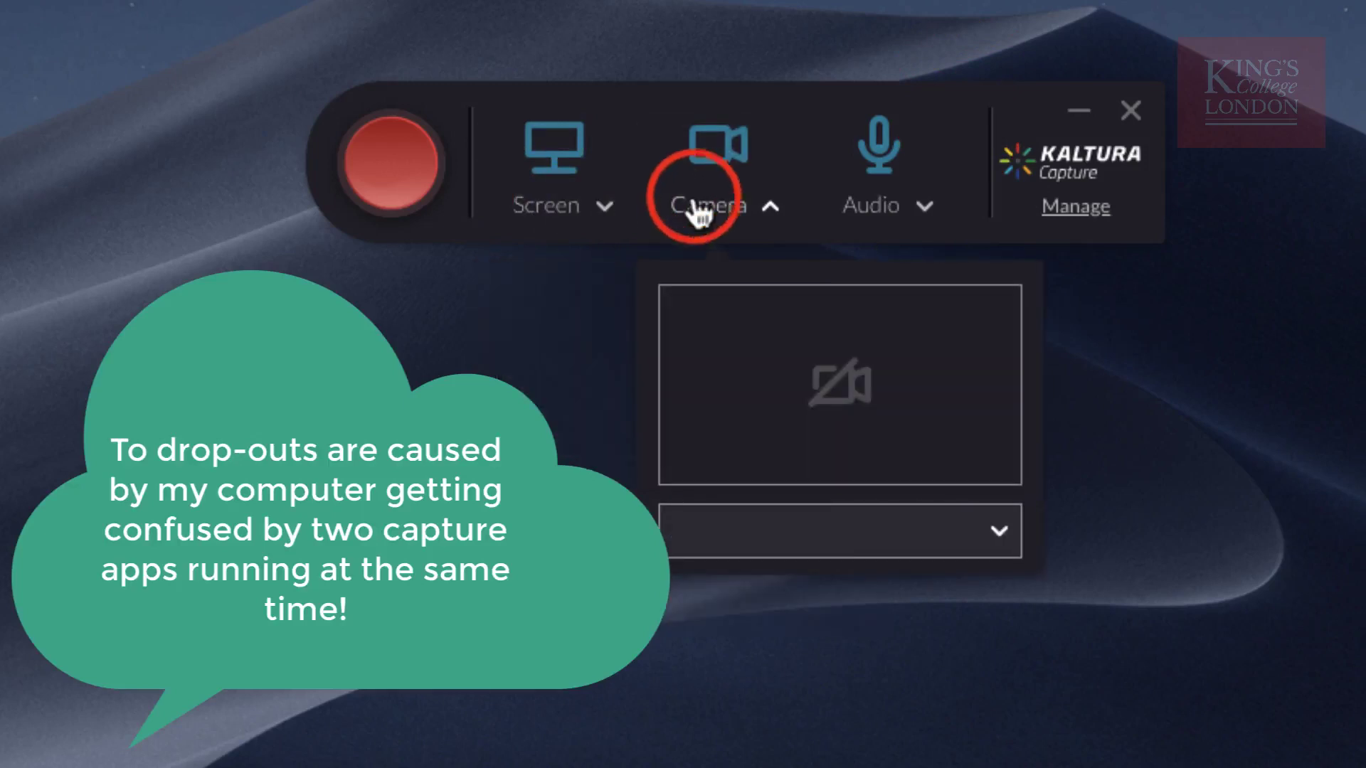
left_click(877, 222)
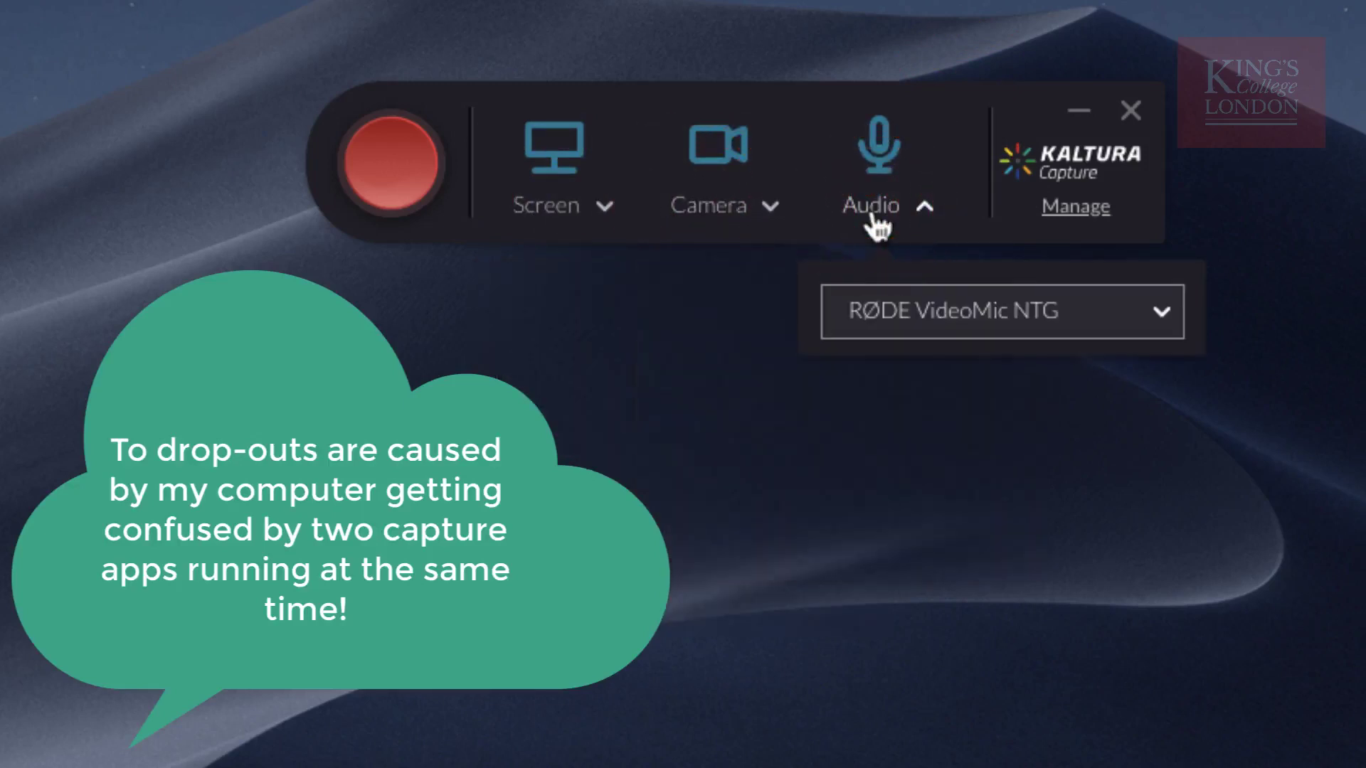
Start recording, then briefly open and close the annotation toolbar
left_click(395, 167)
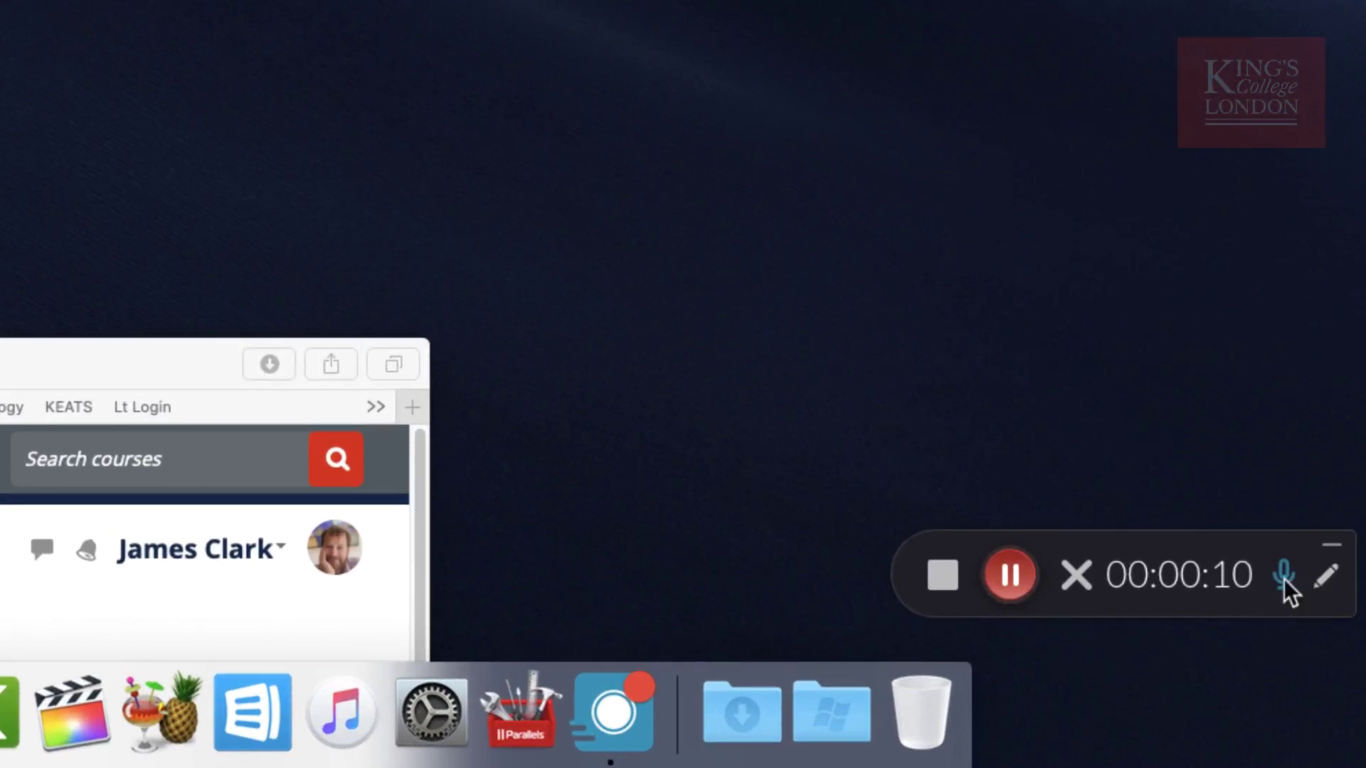
left_click(1326, 586)
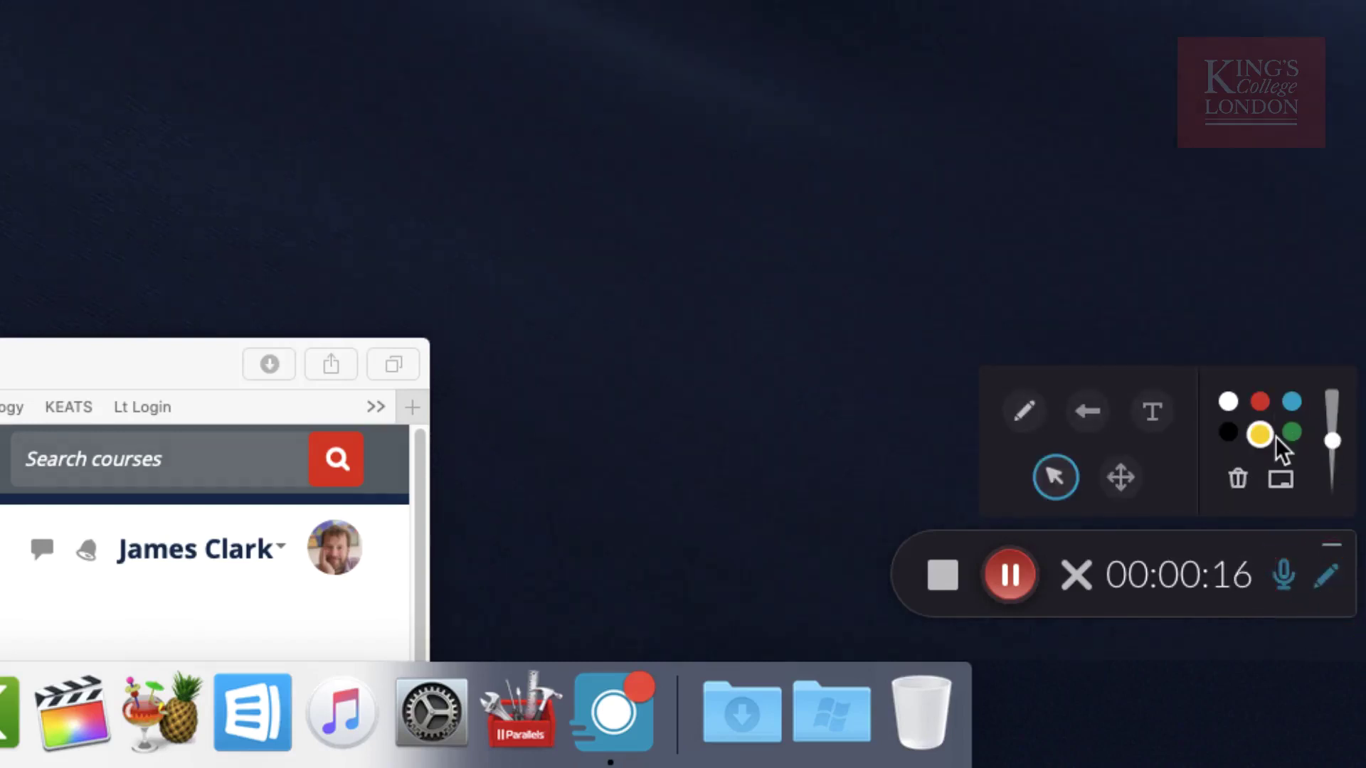
left_click(1326, 576)
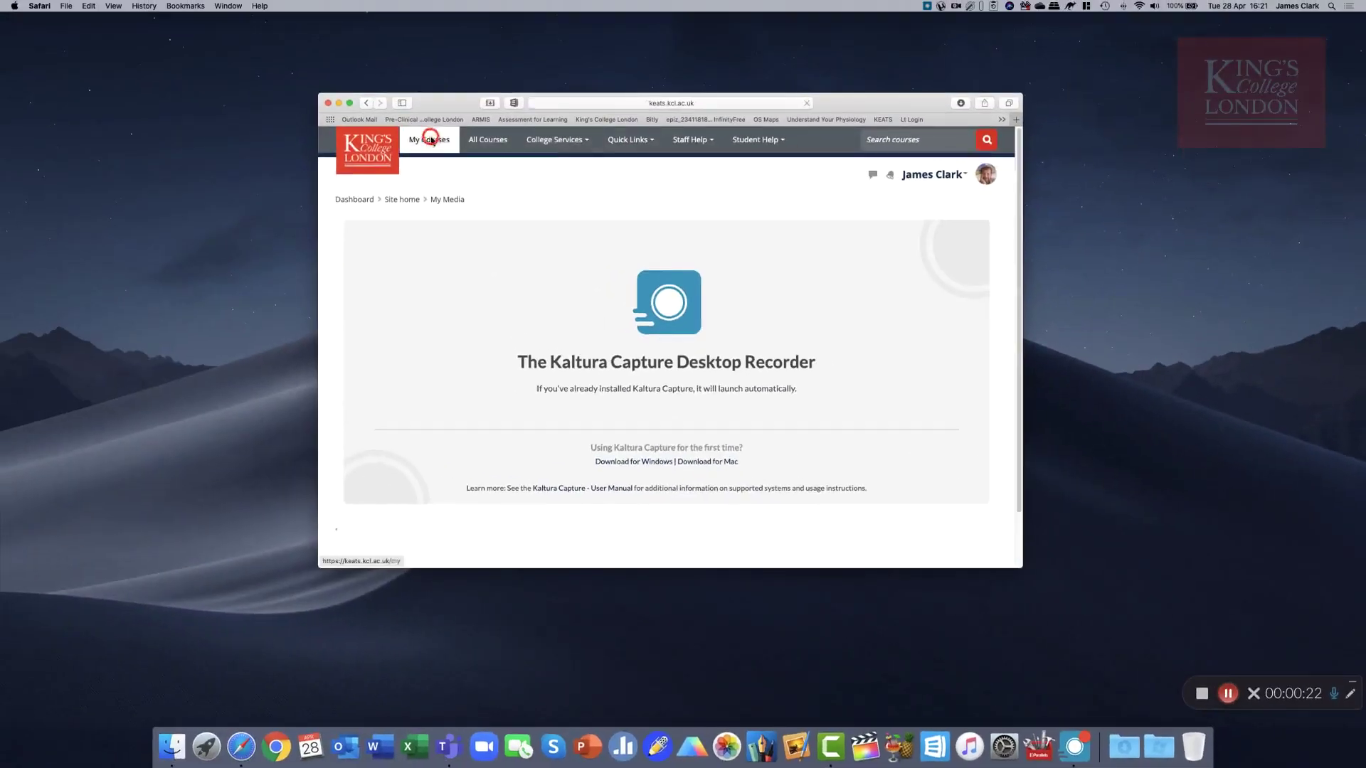
Open the 6BBL0390 Extreme Physiology course, expand Module Details, and minimise Safari
left_click(432, 140)
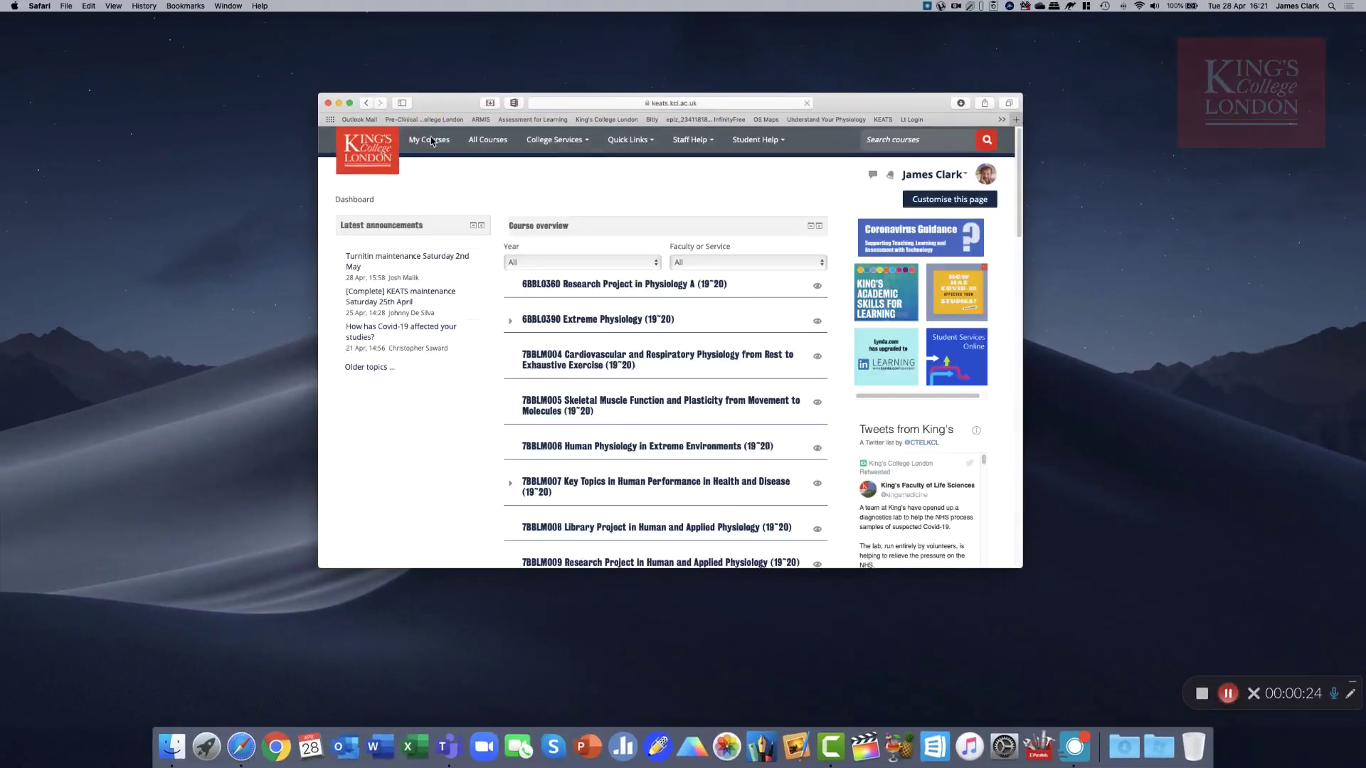
left_click(570, 320)
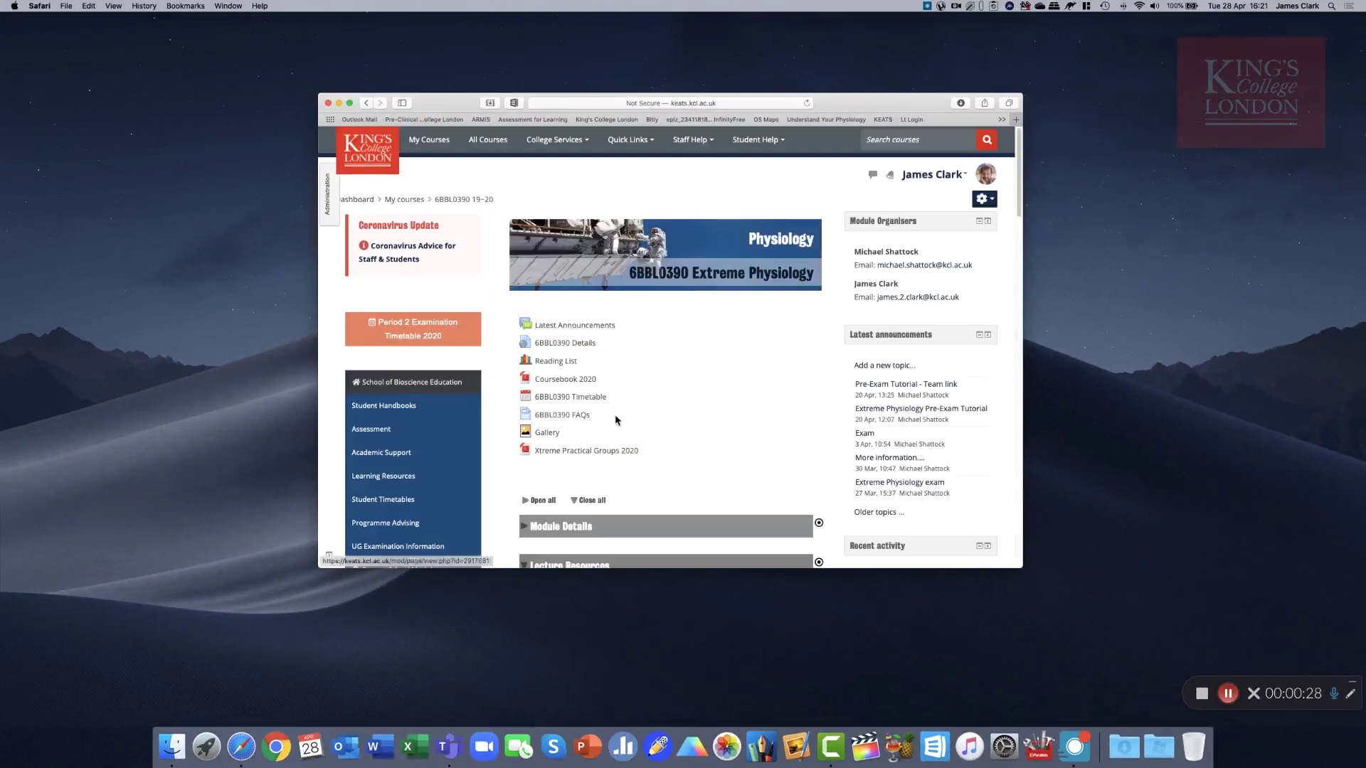
scroll(616, 420, "down", 5)
left_click(528, 357)
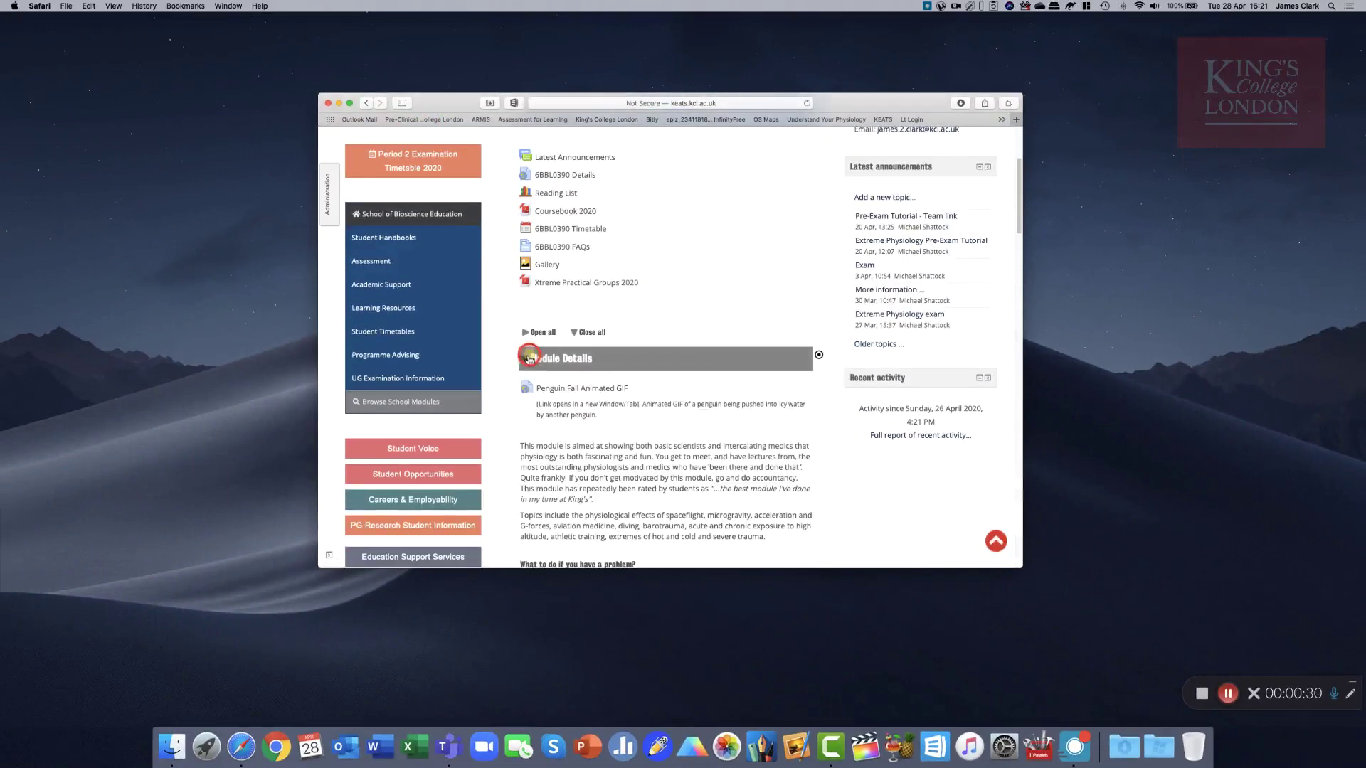
left_click(338, 103)
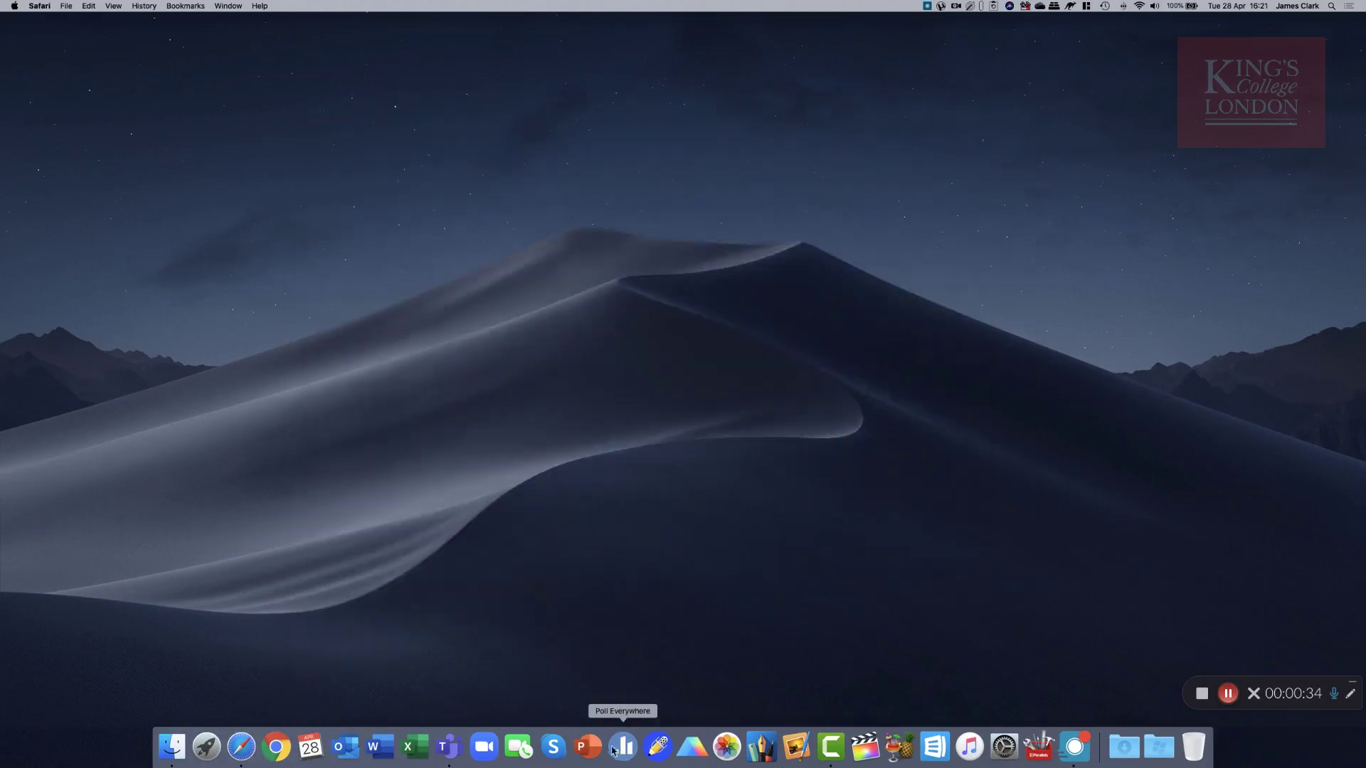
left_click(586, 747)
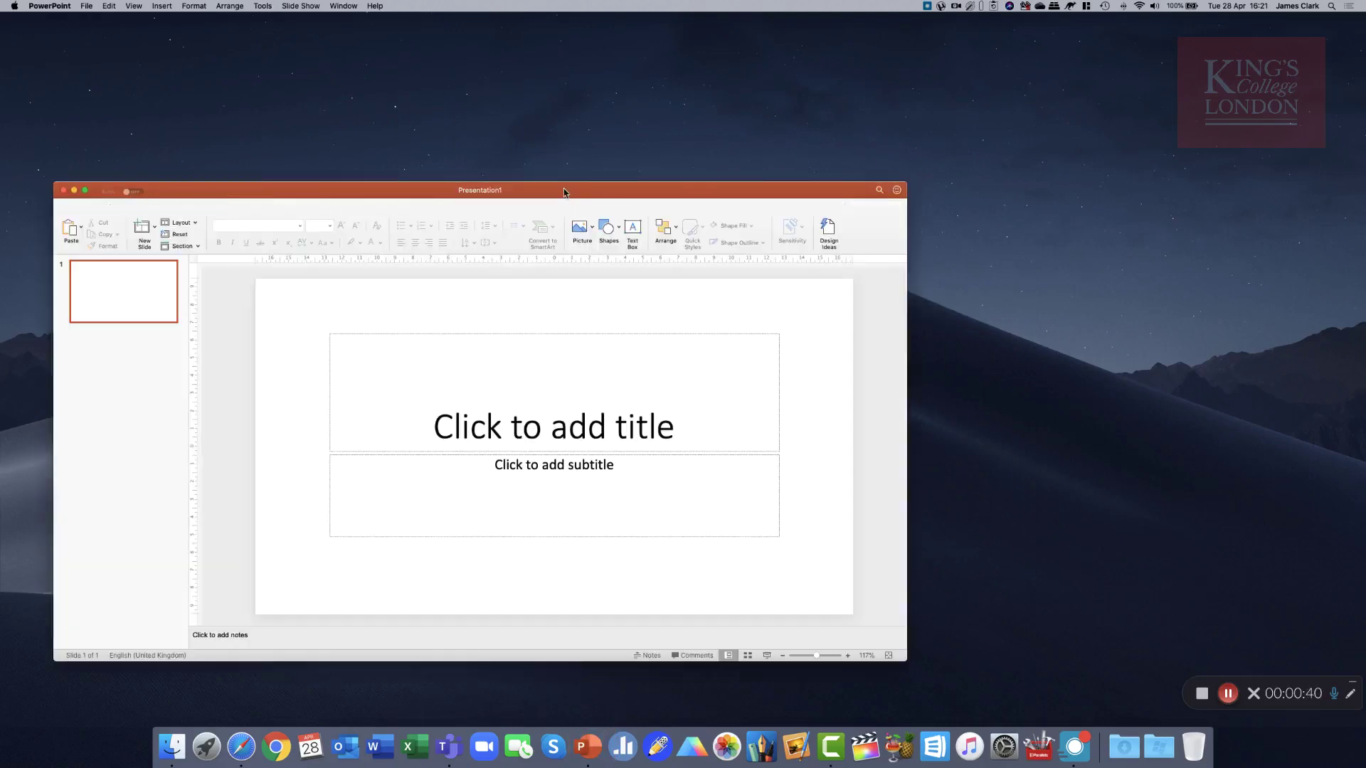
left_click(564, 191)
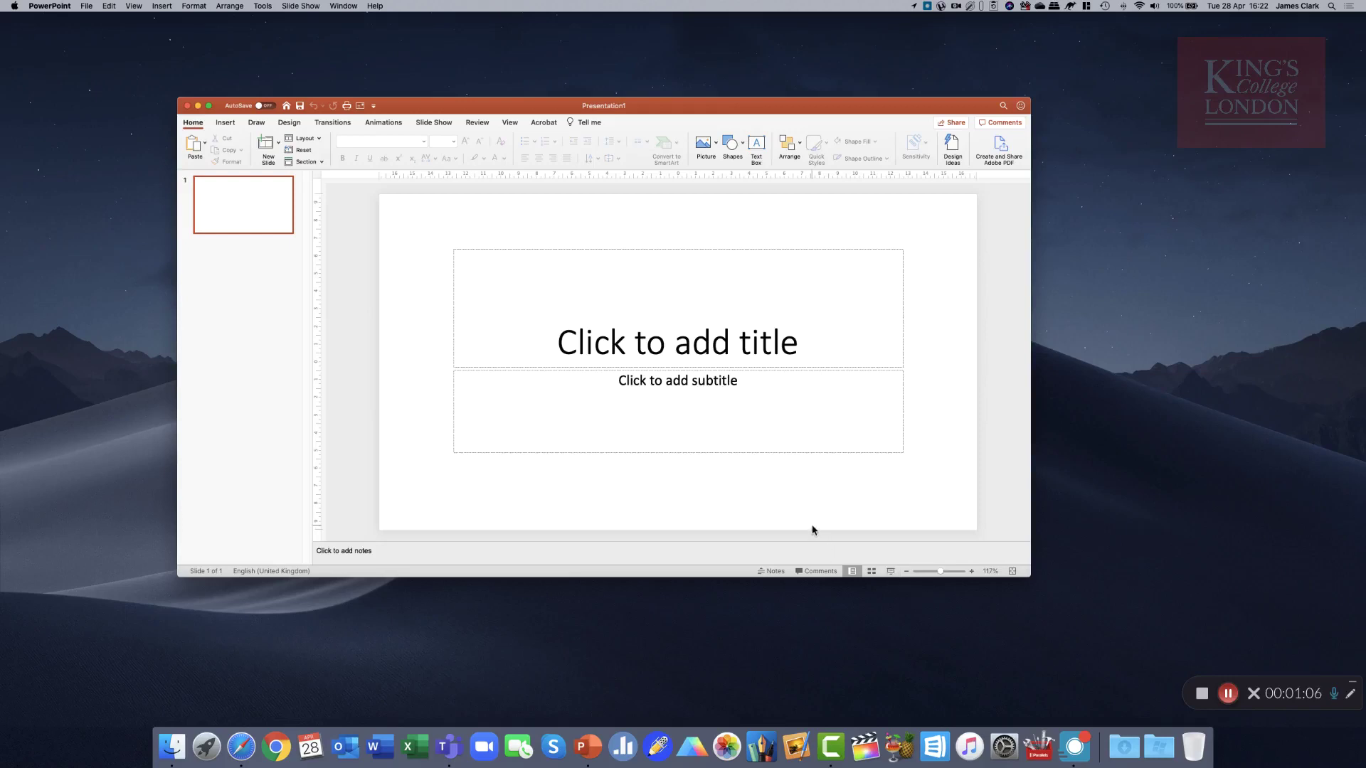
Close PowerPoint, return to the KEATS course page, and stop the recording
left_click(187, 105)
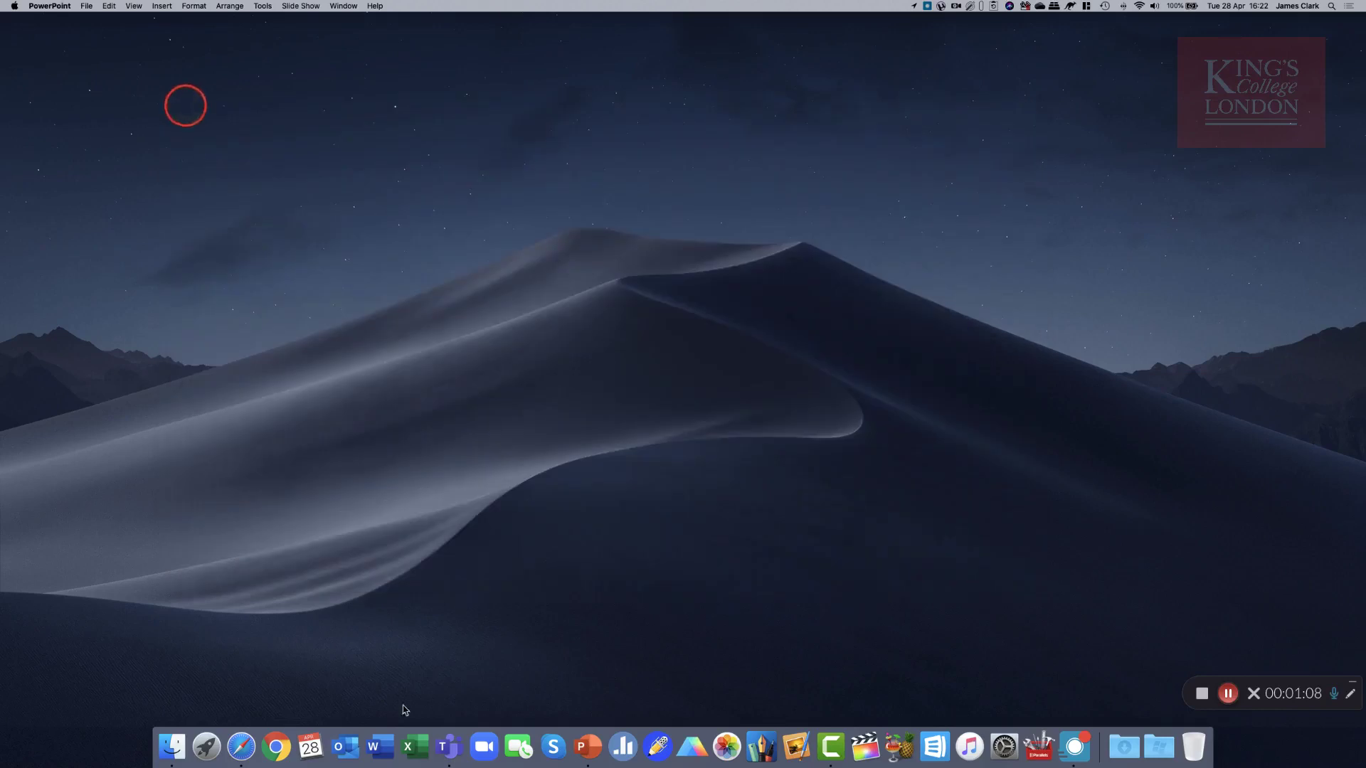
left_click(241, 746)
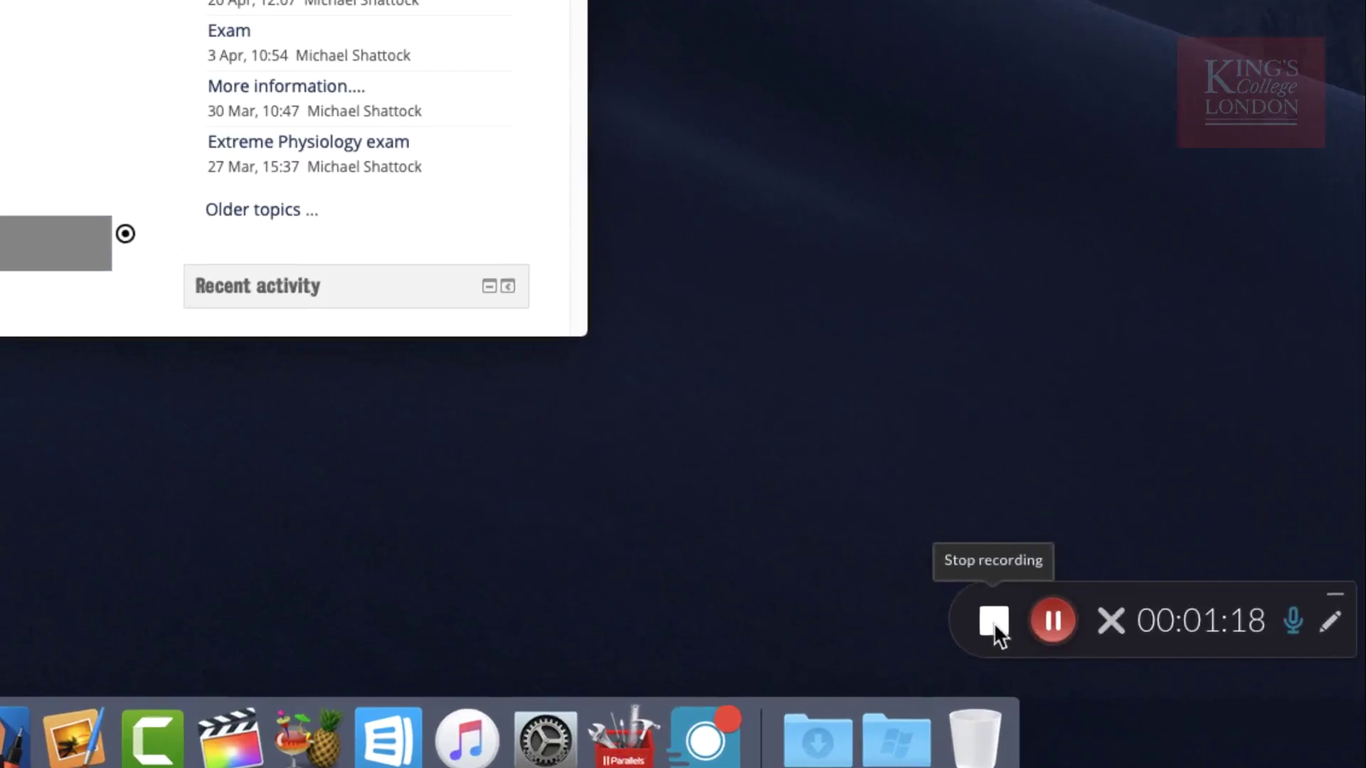
left_click(1097, 658)
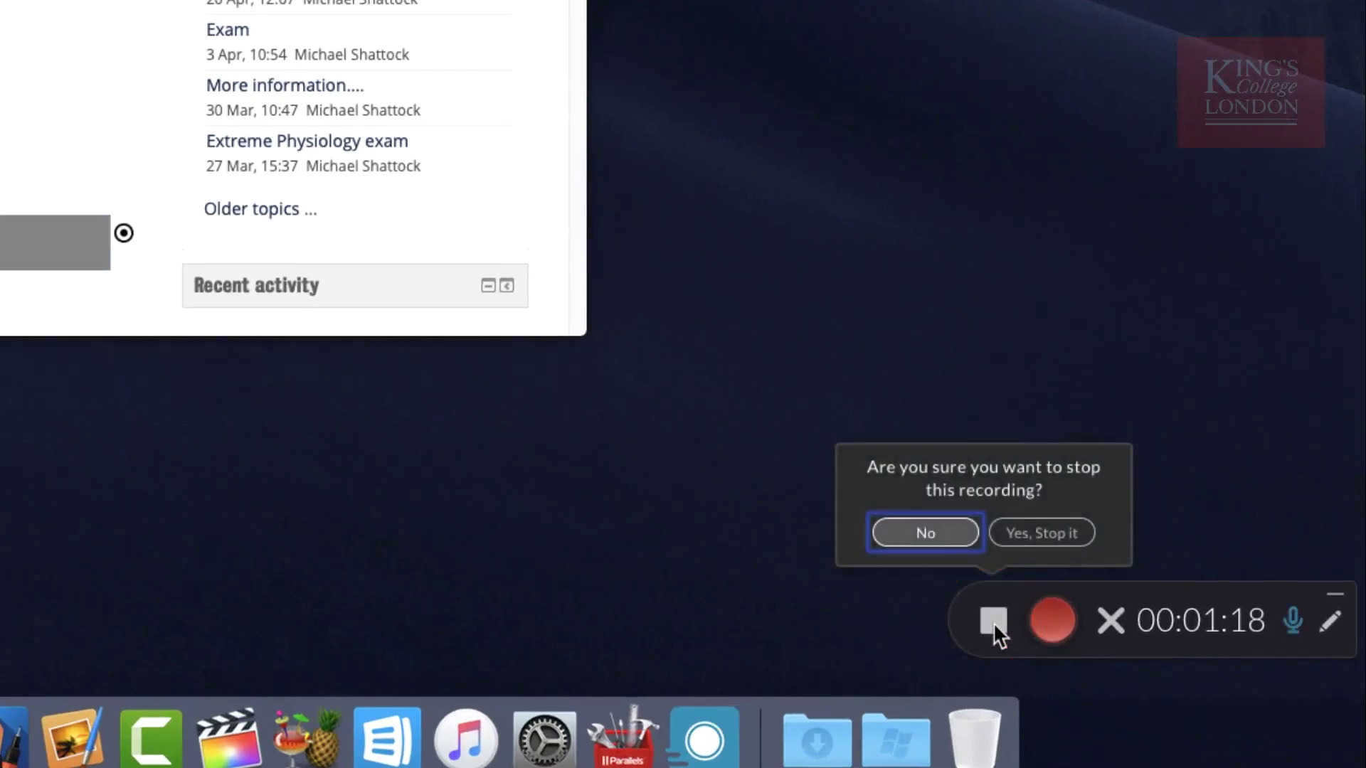
Confirm the stop and enter title 'Test Recording', description 'demo recording' and tag 'demo'
left_click(1042, 534)
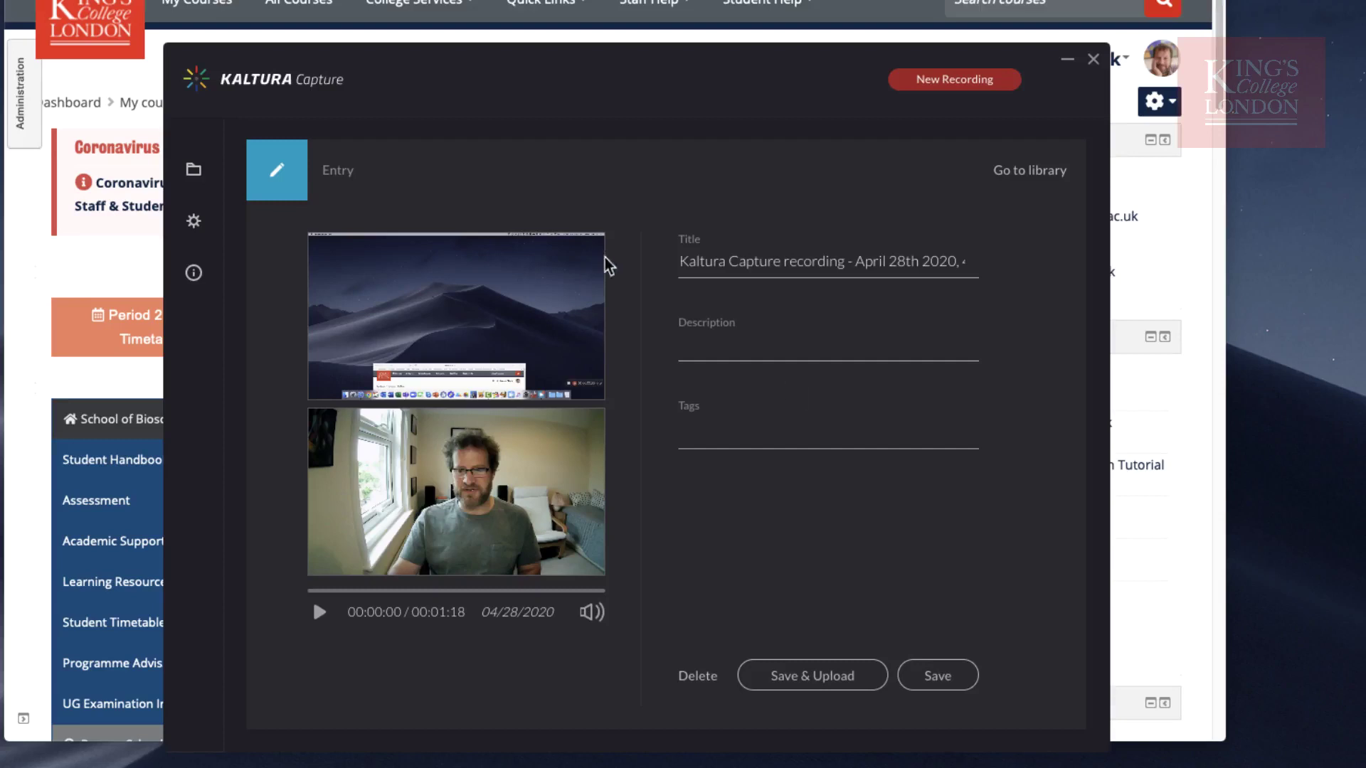
triple_click(750, 262)
type("Te")
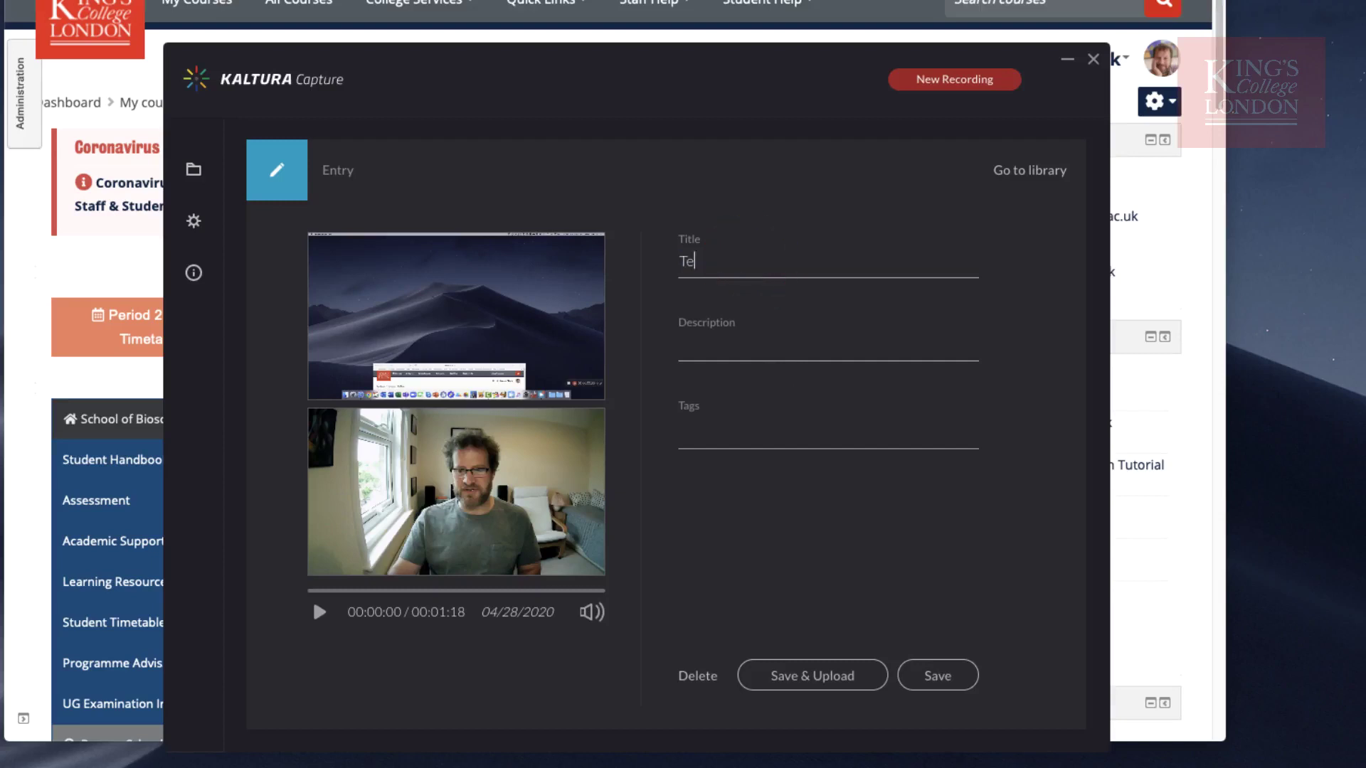
type("st Recording")
left_click(743, 345)
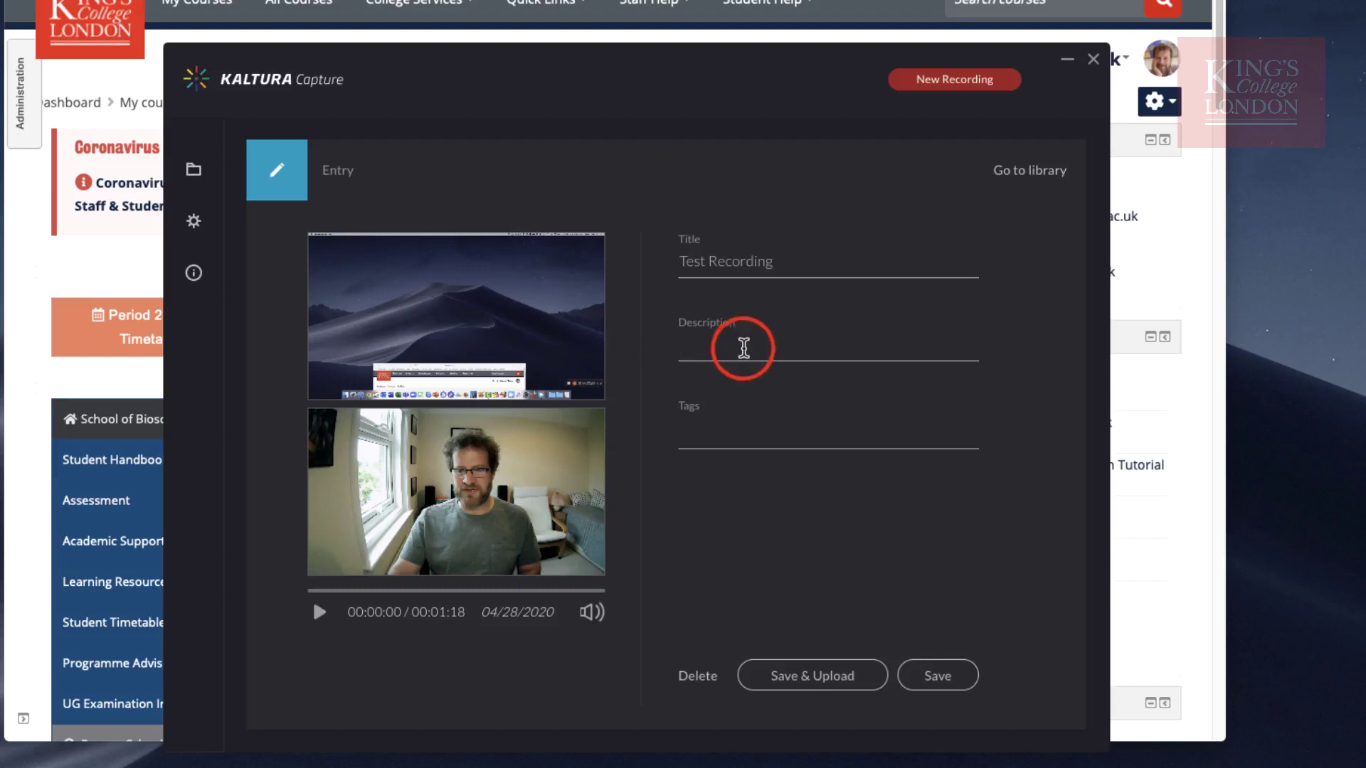
type("demo recording")
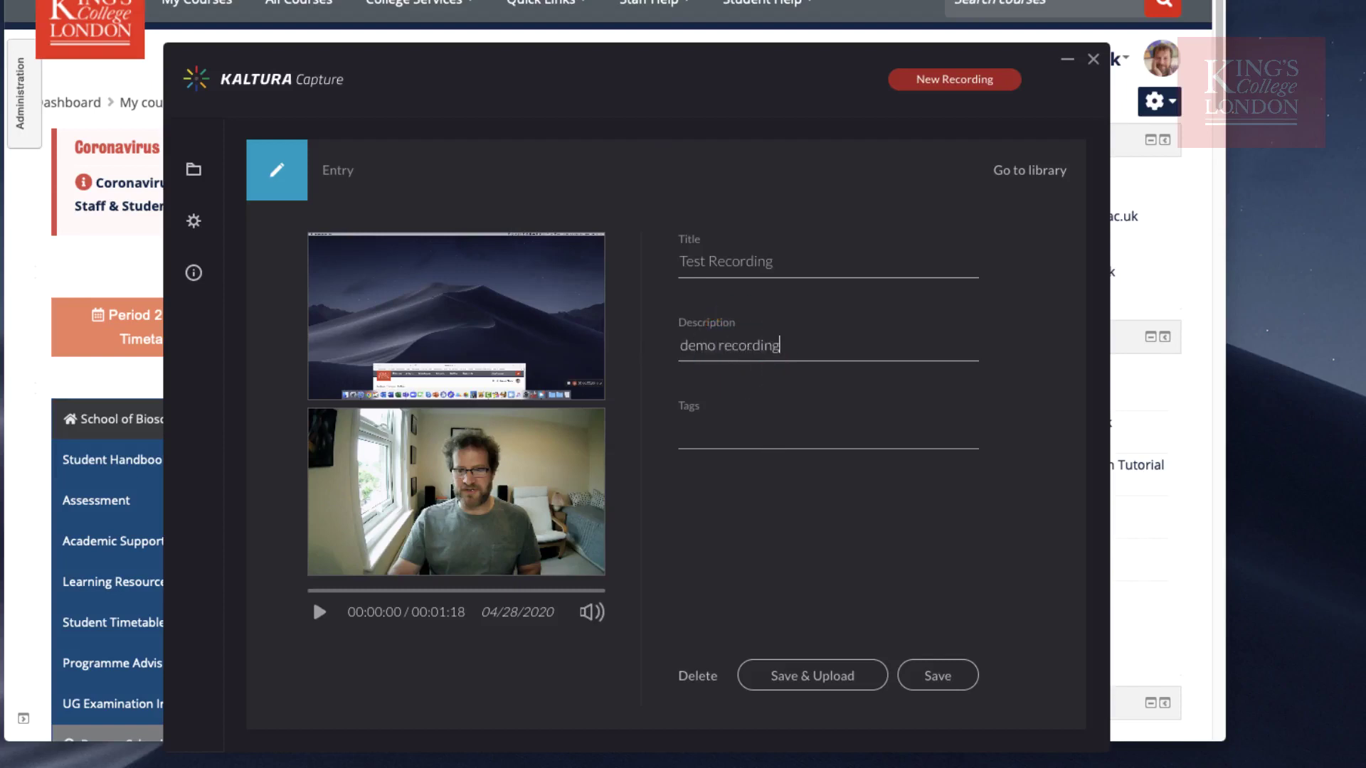
left_click(745, 442)
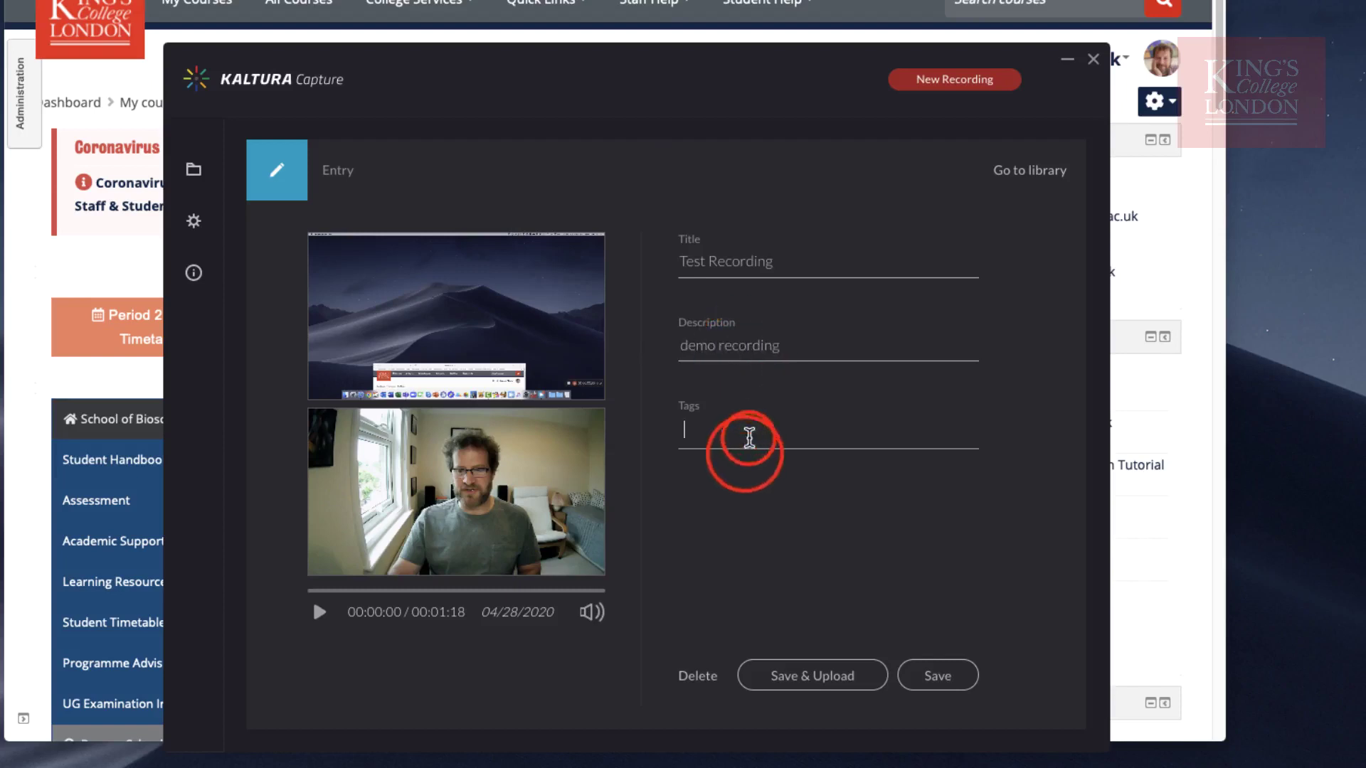
type("demo")
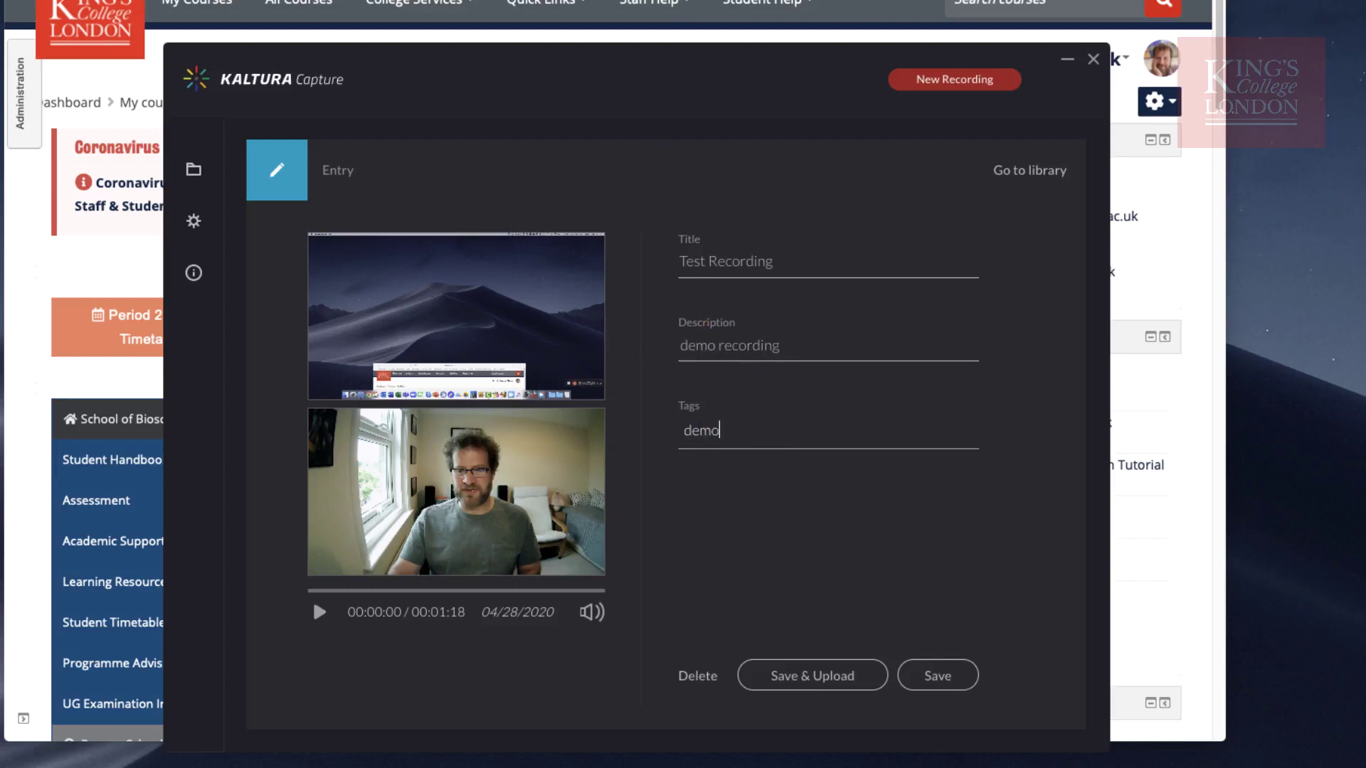
key("Return")
Play the recording preview, skip through it to near the end, and pause
left_click(327, 593)
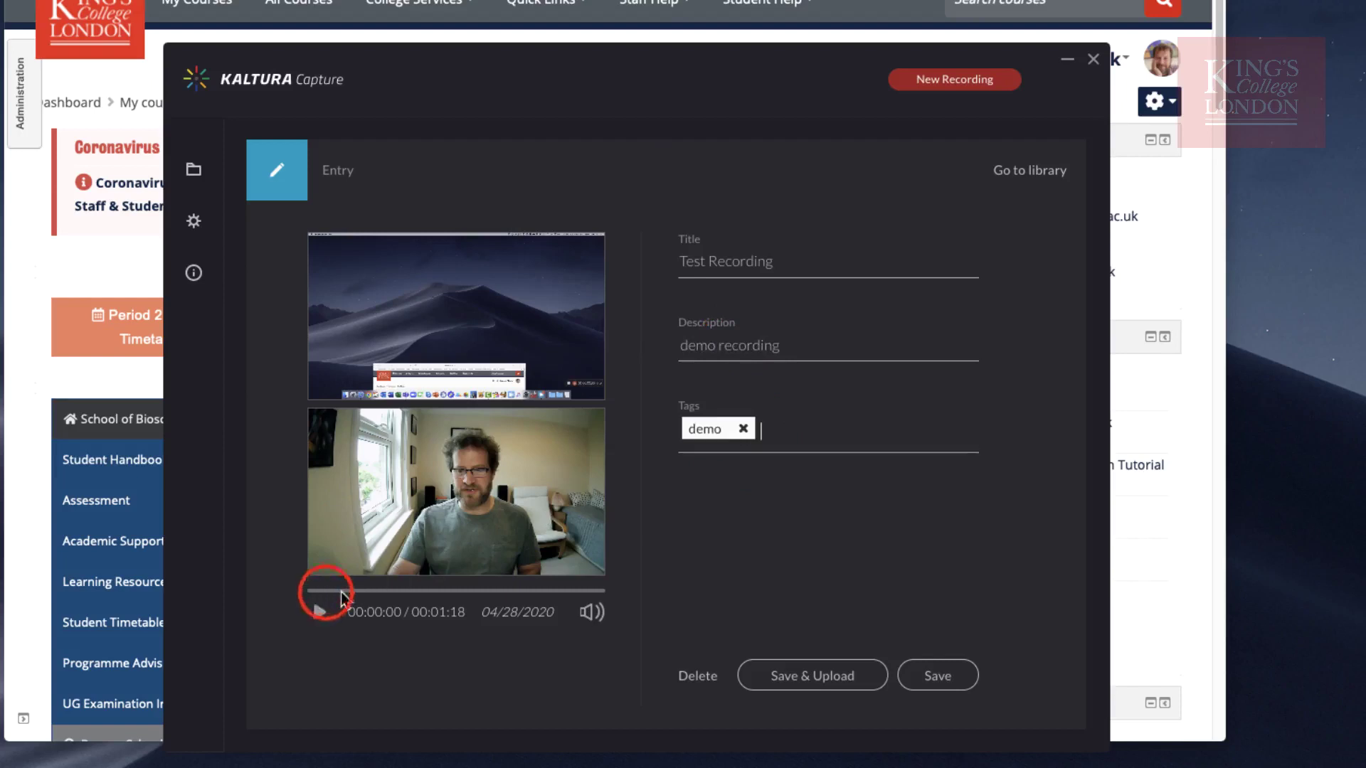
left_click(318, 612)
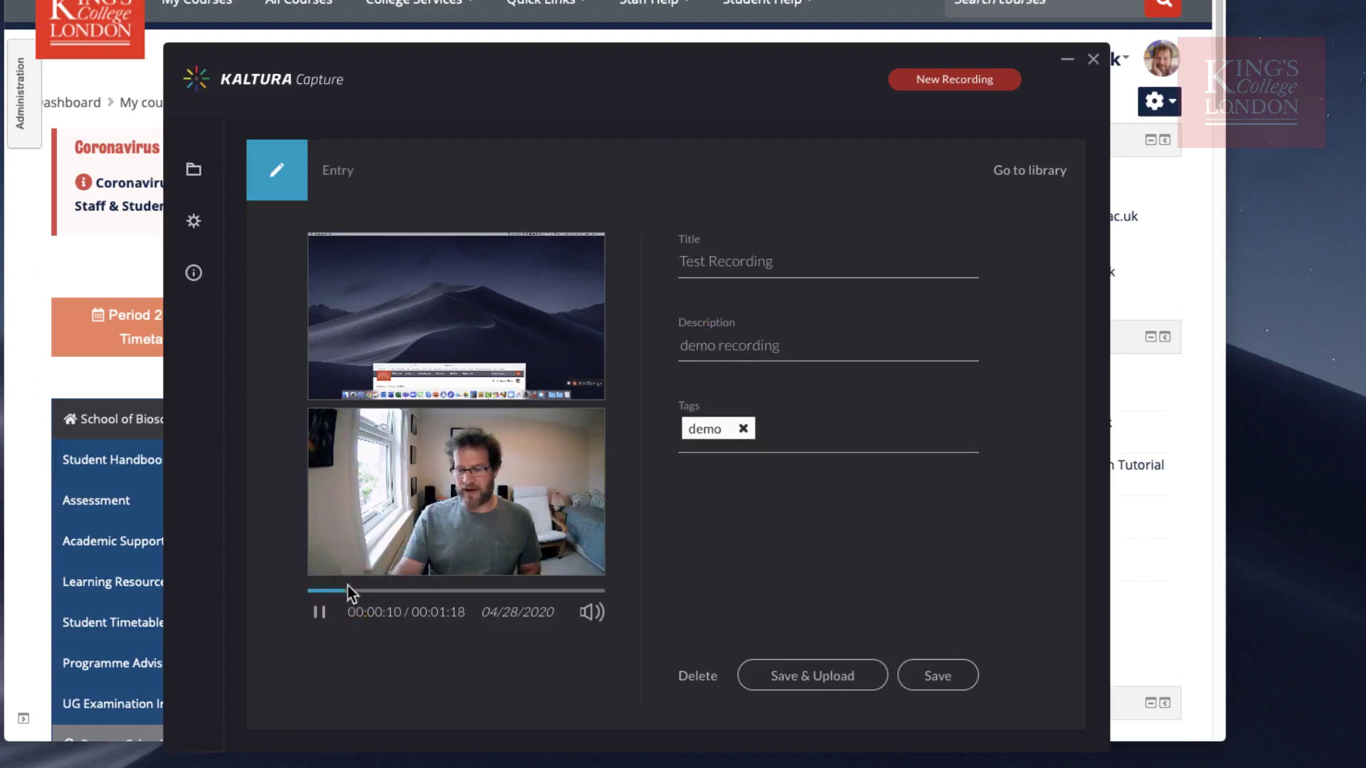
left_click(387, 591)
left_click(412, 590)
left_click(437, 590)
left_click(464, 591)
left_click(489, 590)
left_click(523, 590)
left_click(553, 591)
left_click(318, 611)
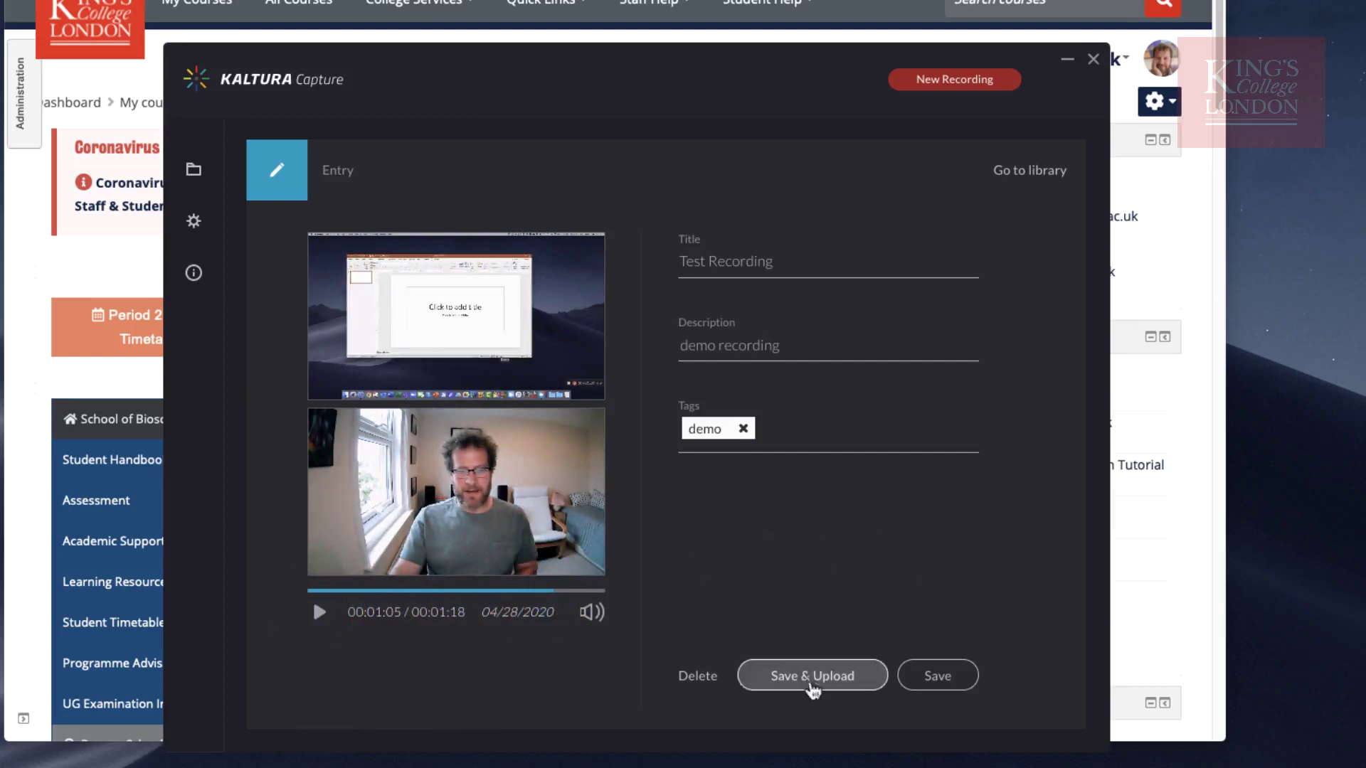
Save and upload Test Recording, then close Kaltura Capture once the upload finishes
left_click(804, 675)
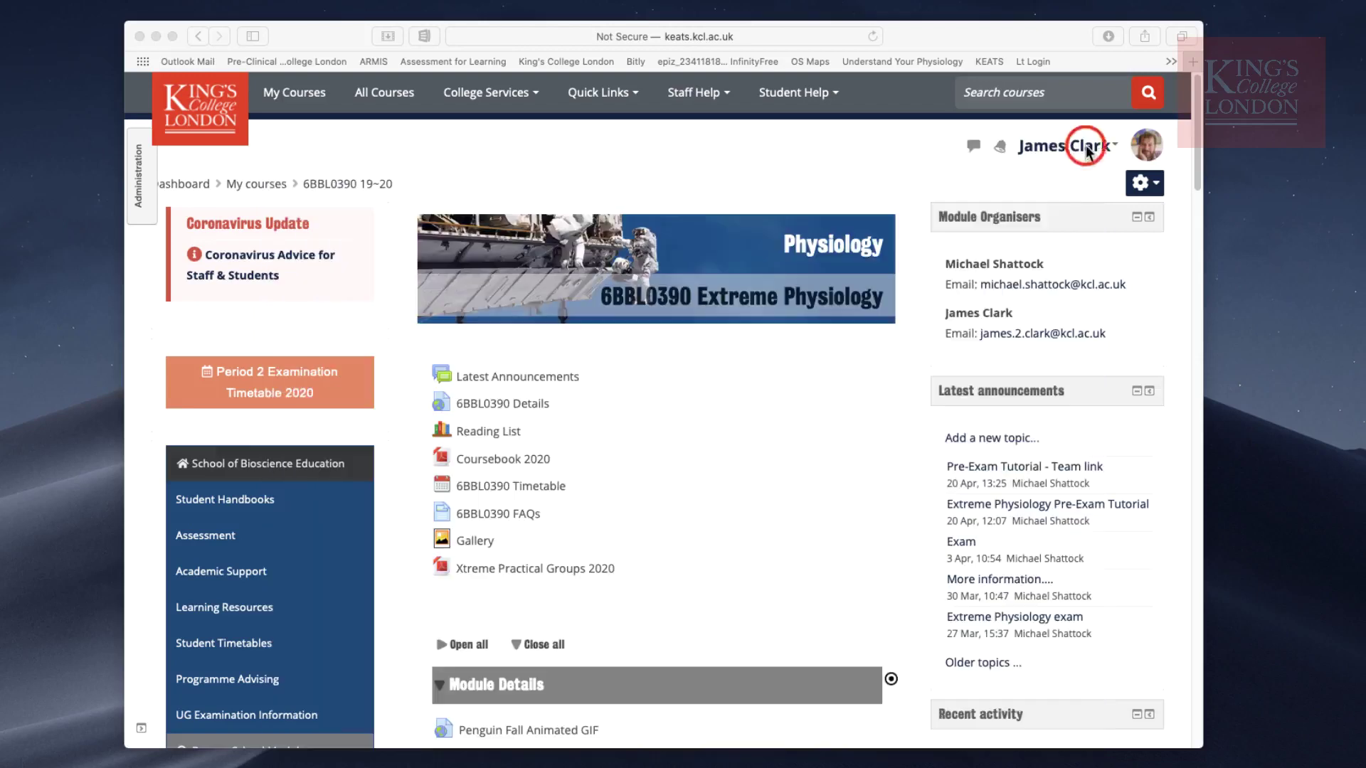
left_click(1086, 145)
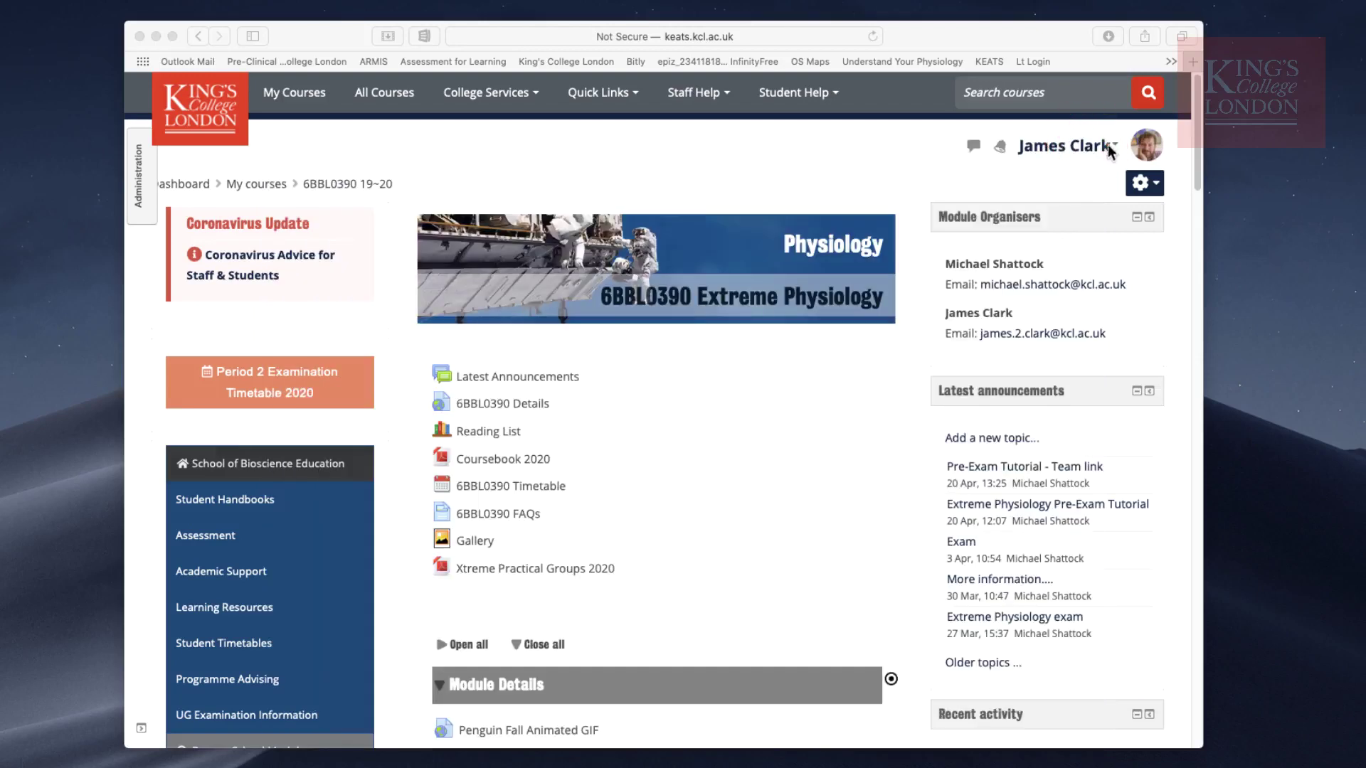
Go to My Media from the user menu to find Test Recording listed as Private
left_click(1111, 147)
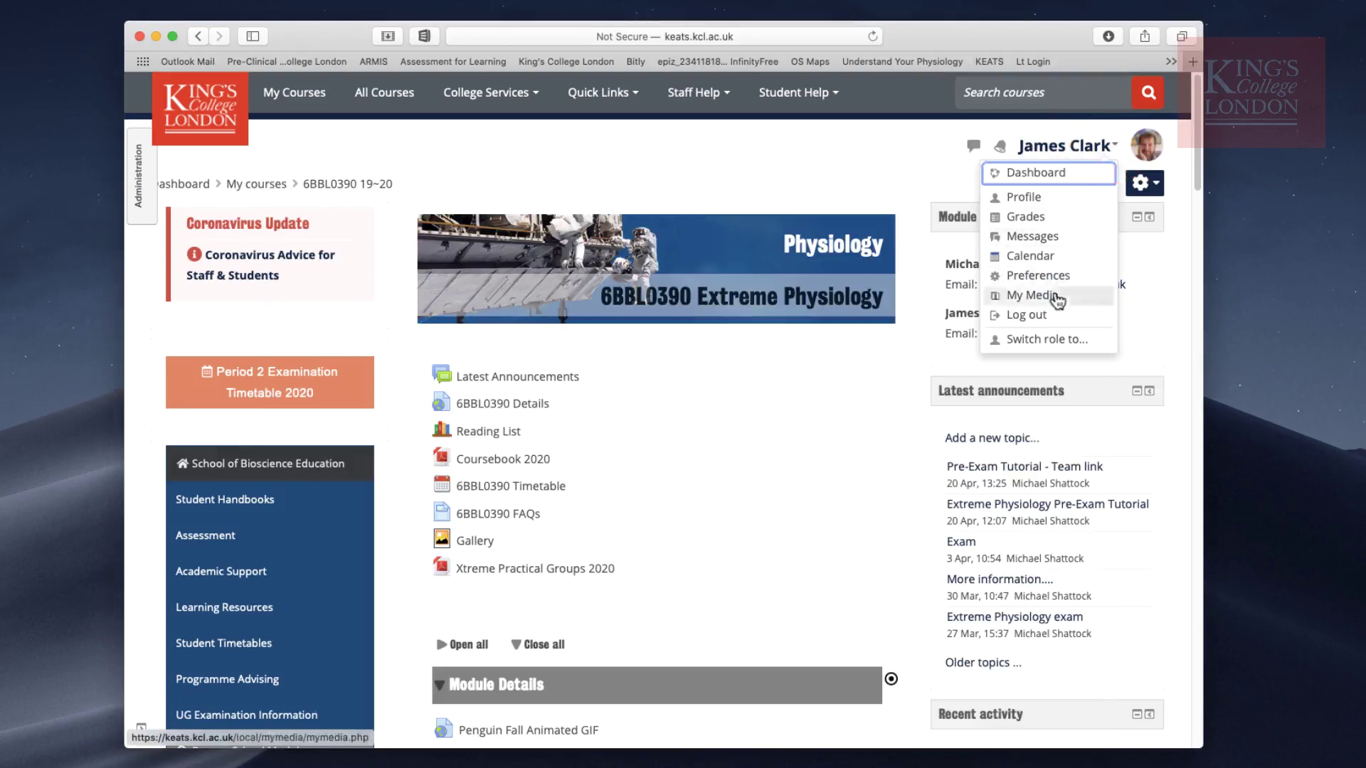
left_click(1058, 298)
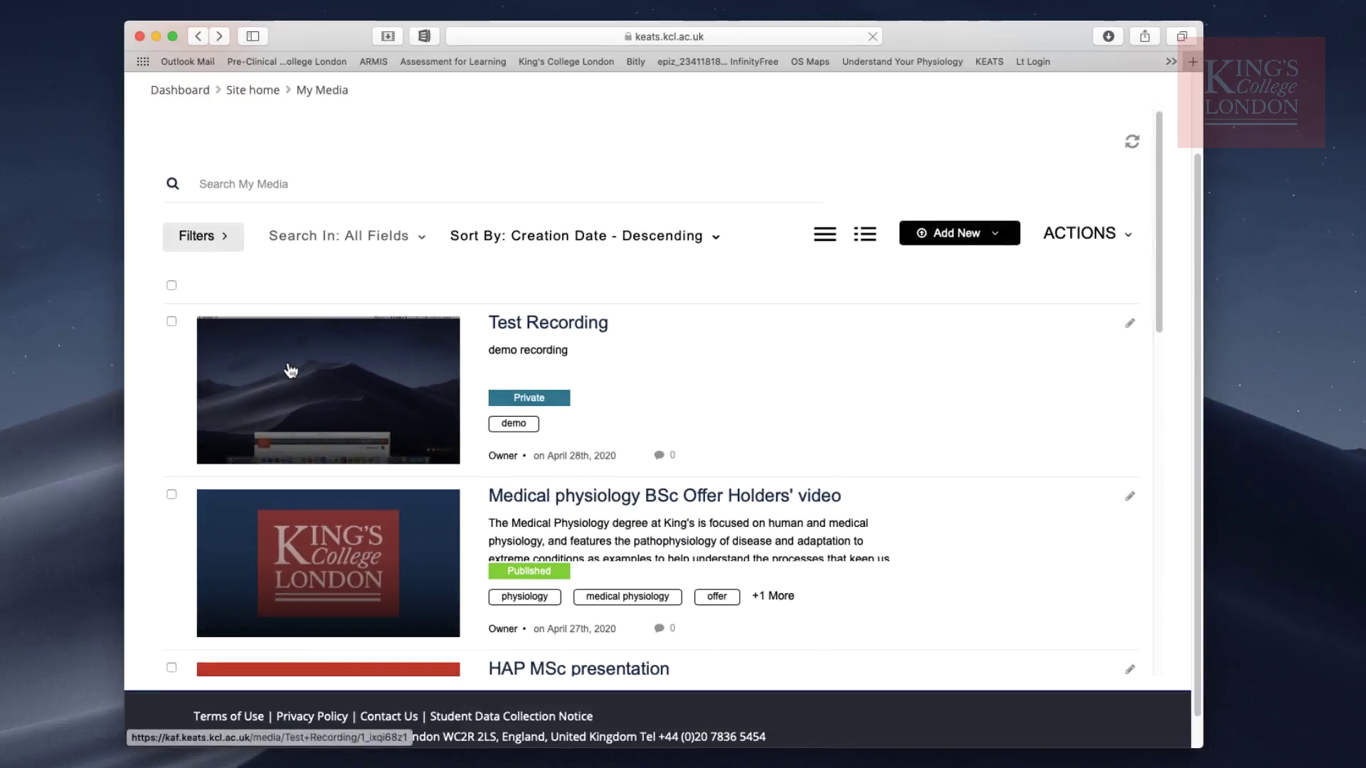
Open Test Recording's page and make the screen recording the main view, webcam inset top-left
scroll(319, 384, "down", 1)
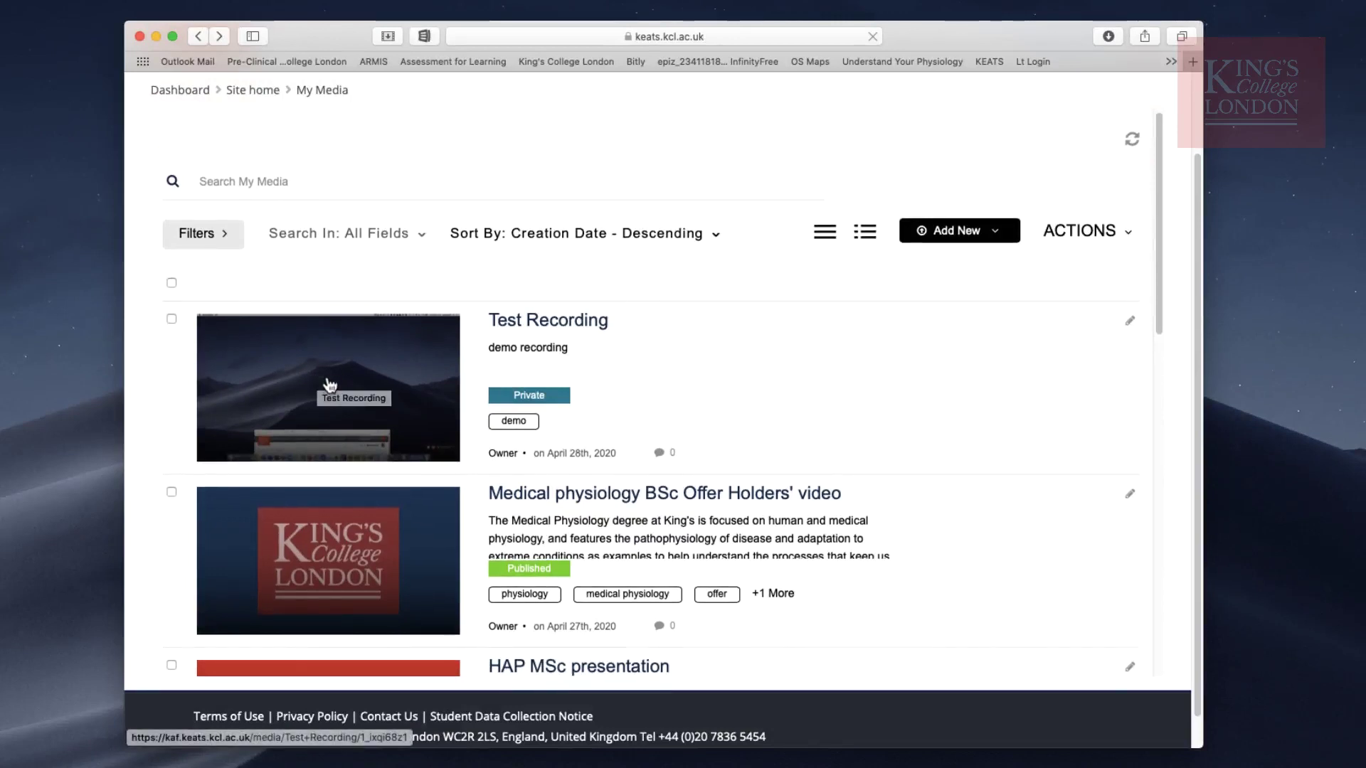
left_click(329, 384)
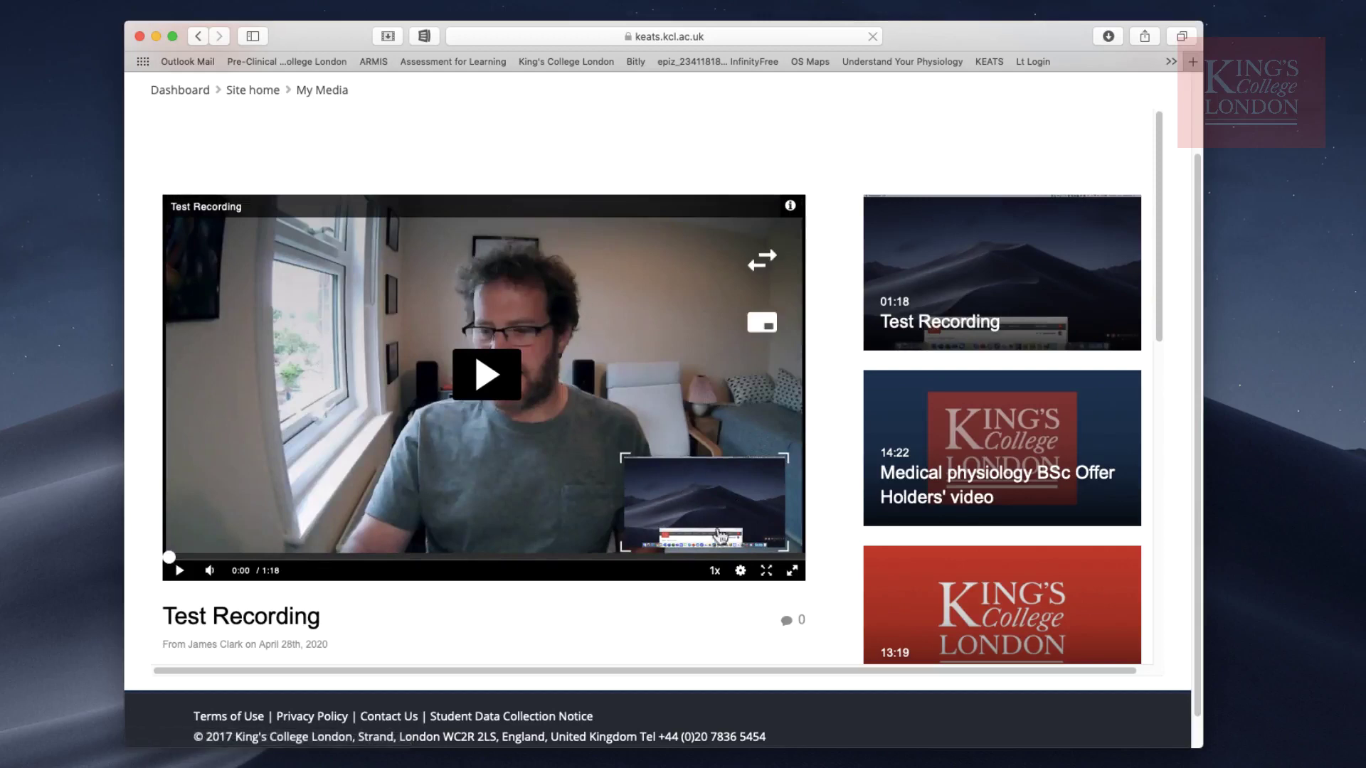
left_click(762, 265)
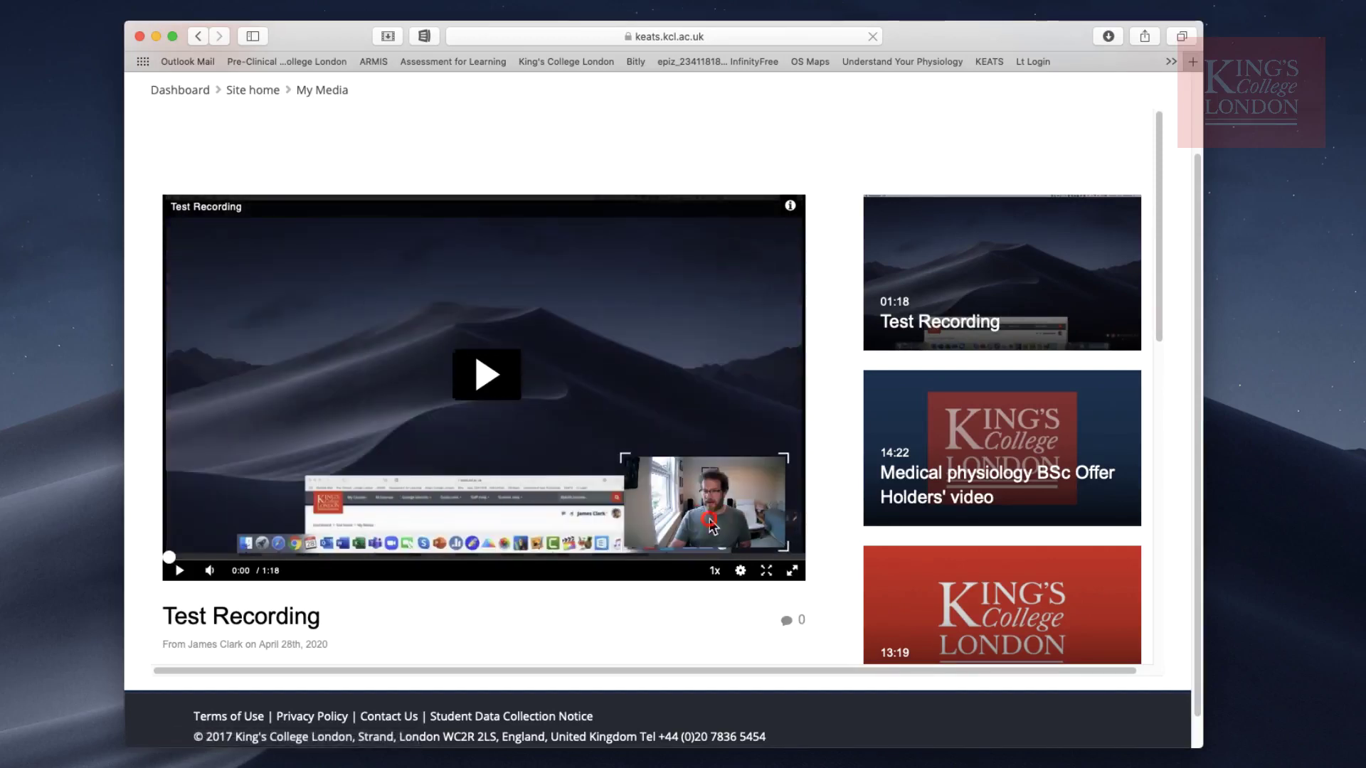
left_click_drag(708, 534, 259, 502)
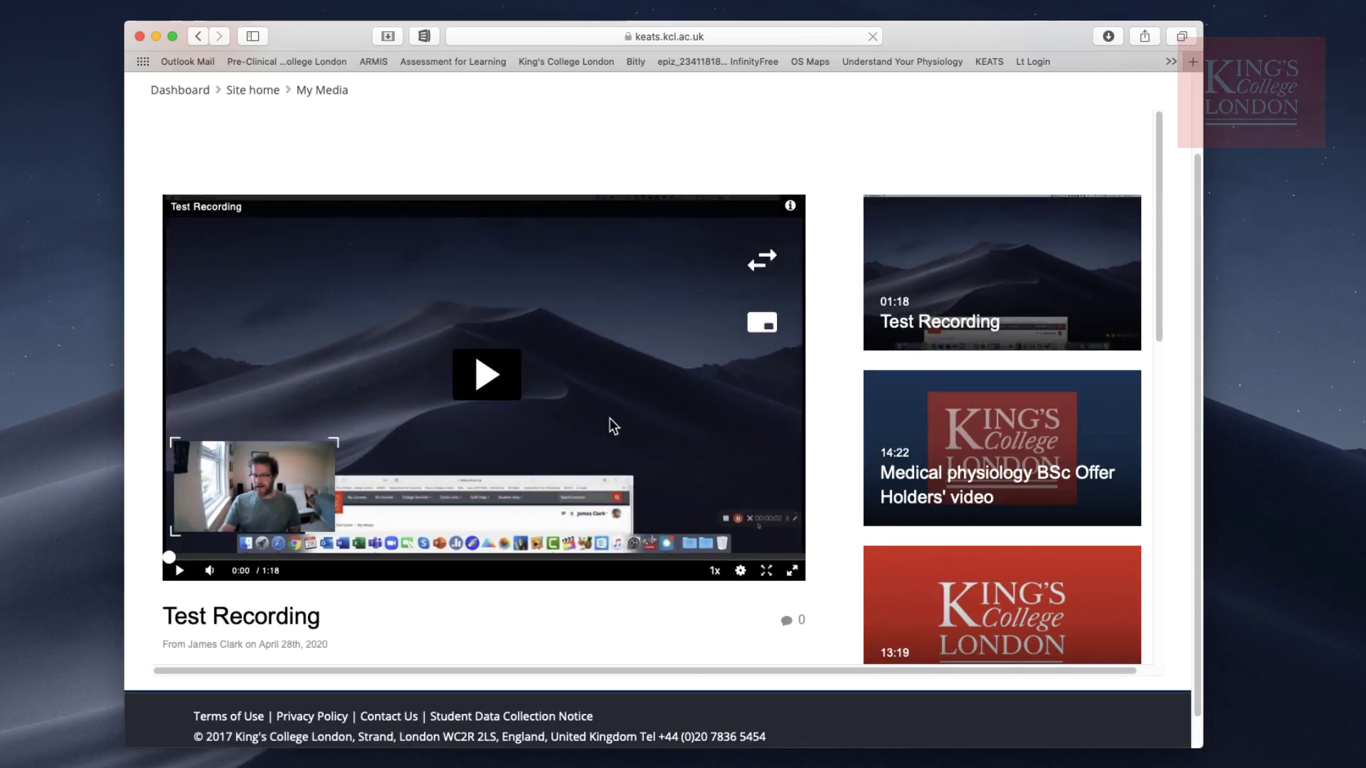
scroll(609, 419, "down", 5)
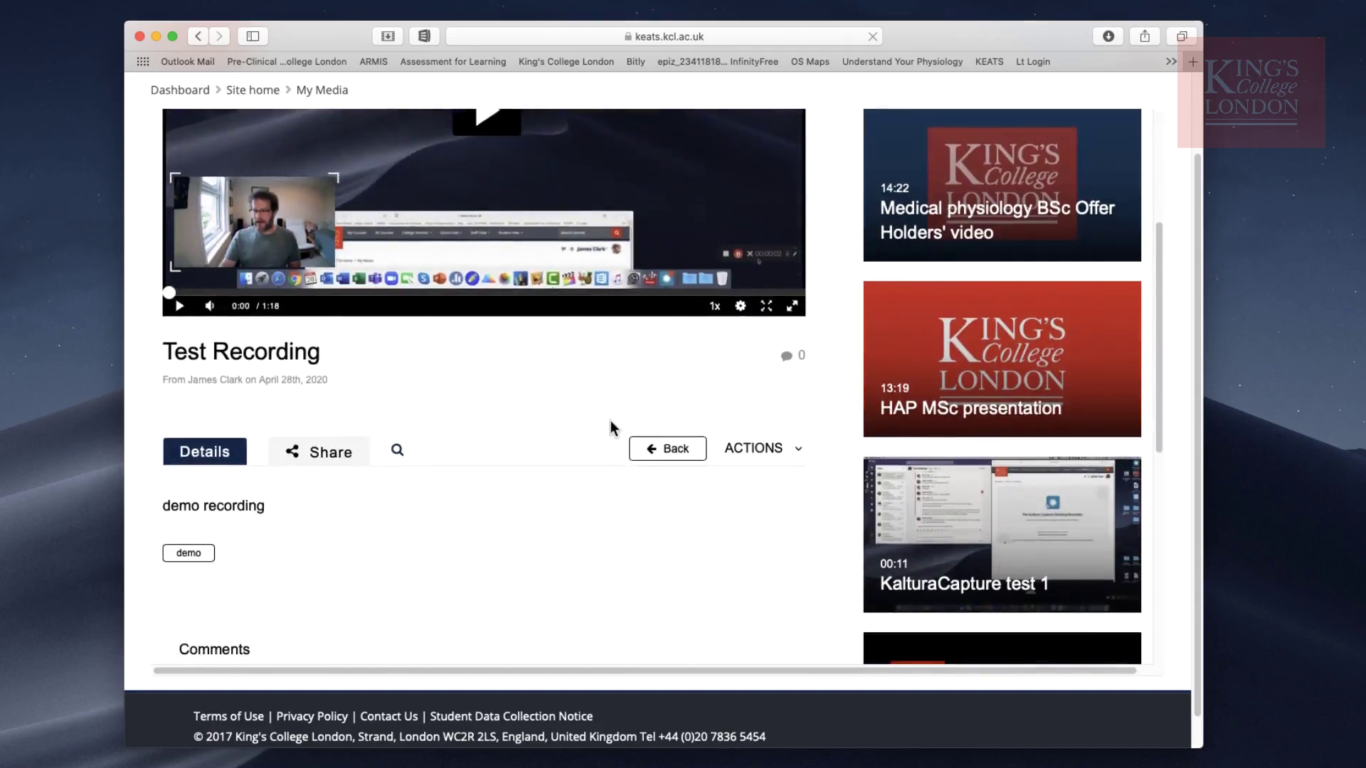
In Test Recording's edit form, set Faculty/Topic to Life Sciences and Medicine and Copyright to Yes
left_click(770, 450)
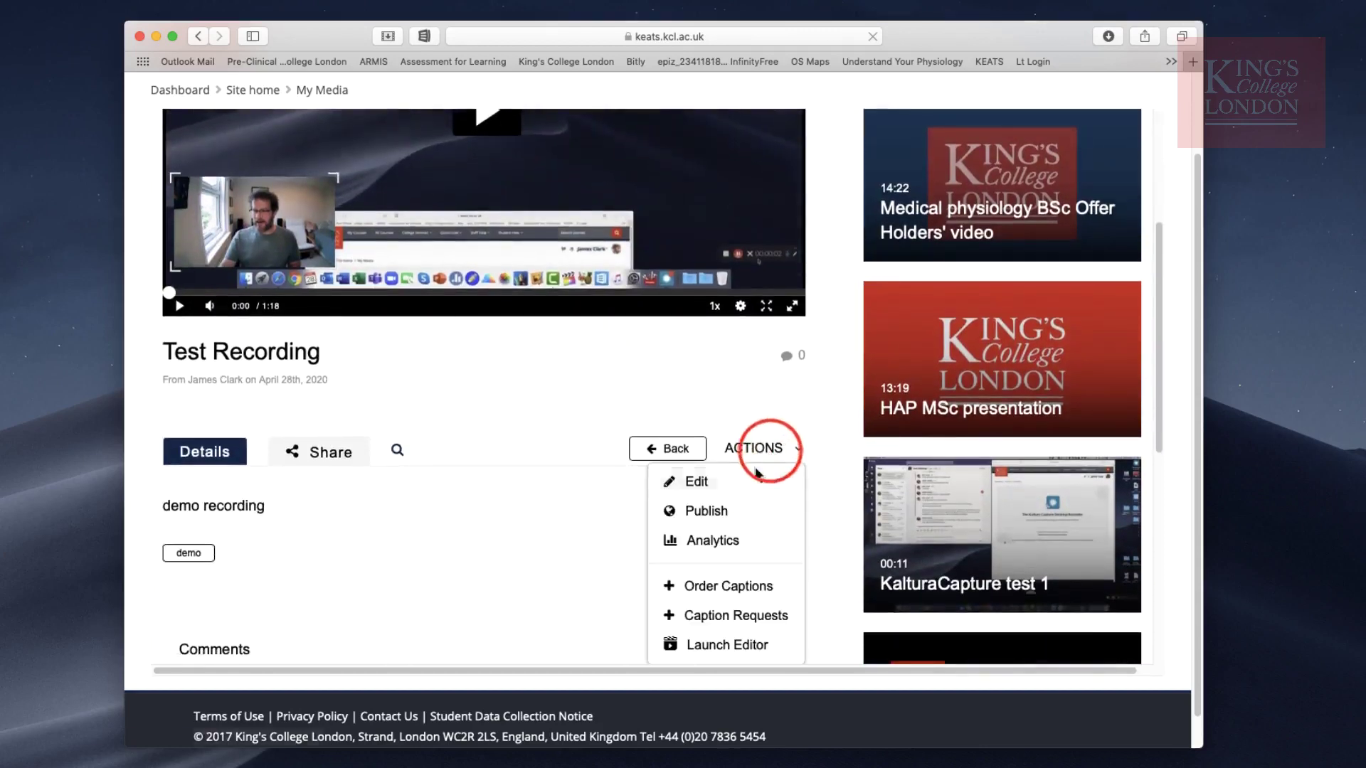
left_click(710, 483)
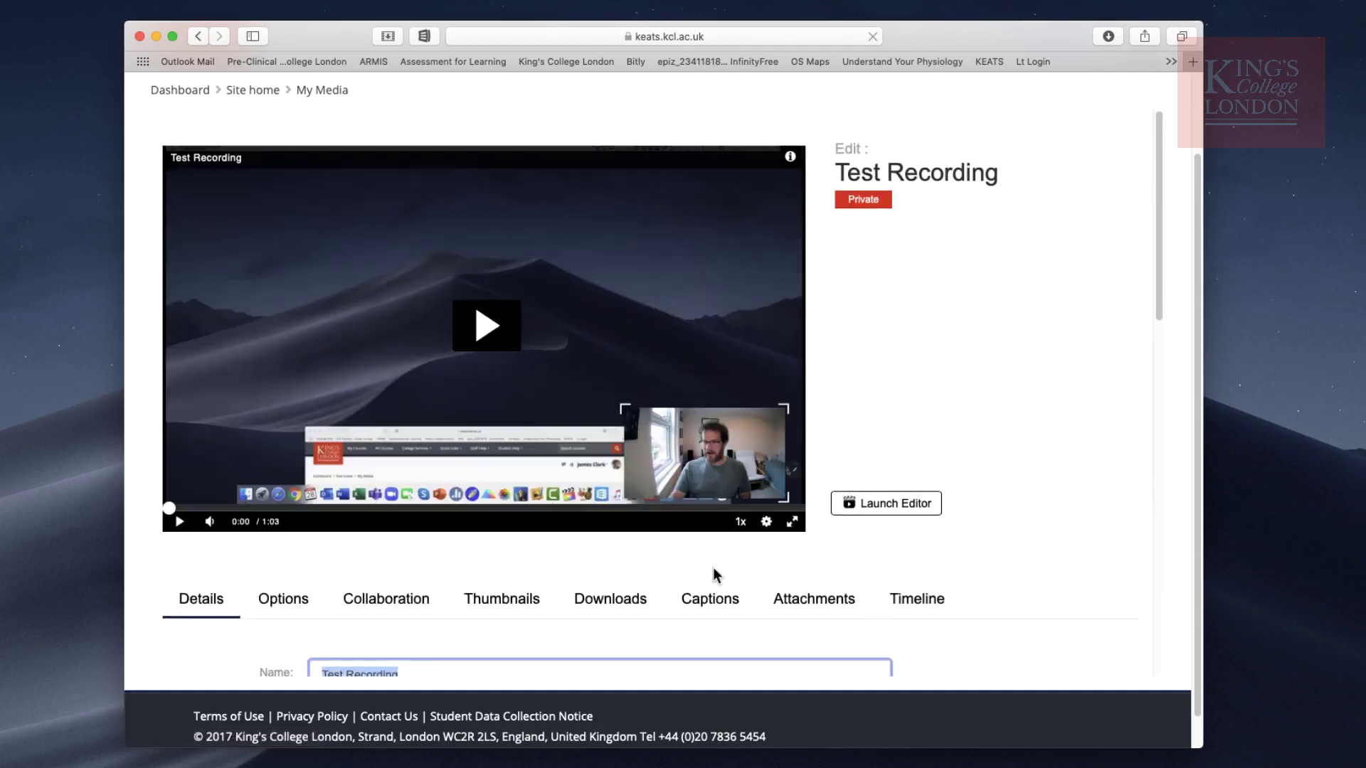
scroll(713, 569, "down", 5)
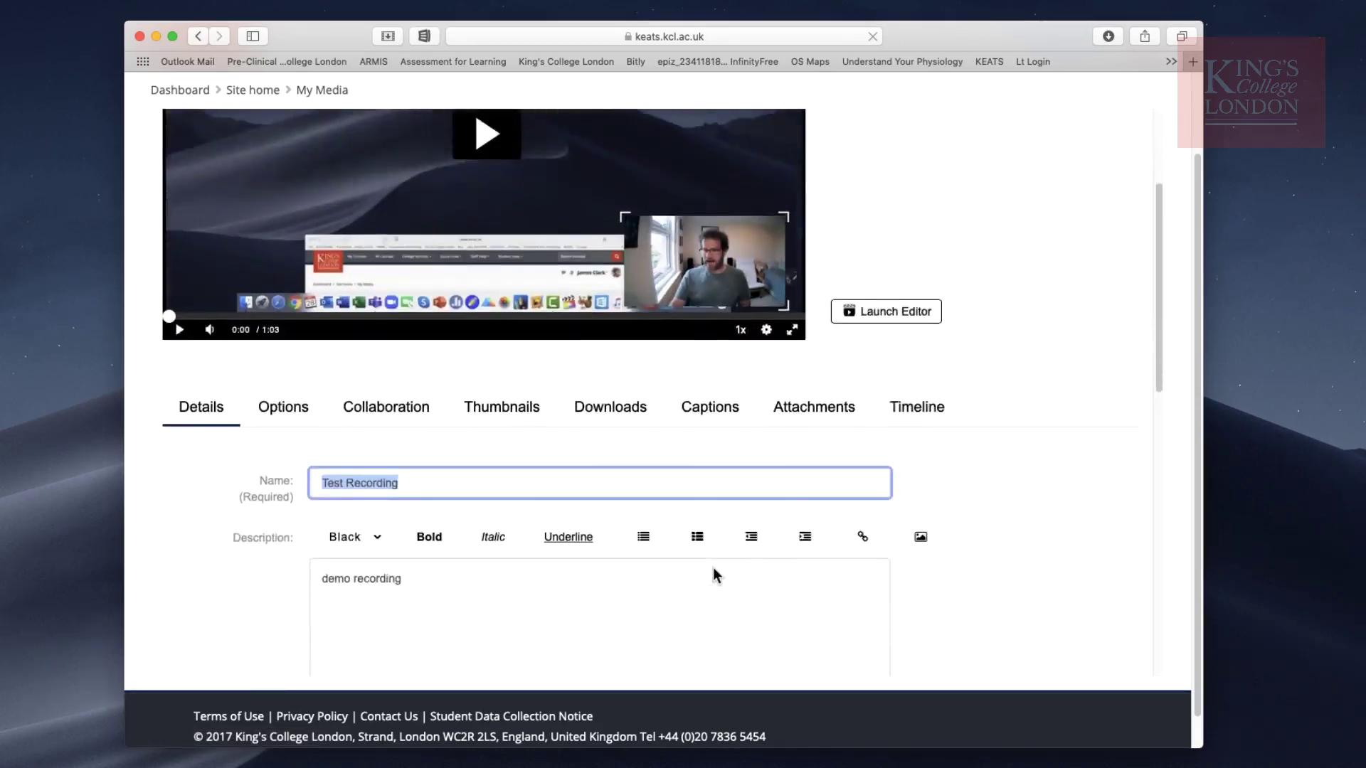
scroll(708, 565, "down", 1)
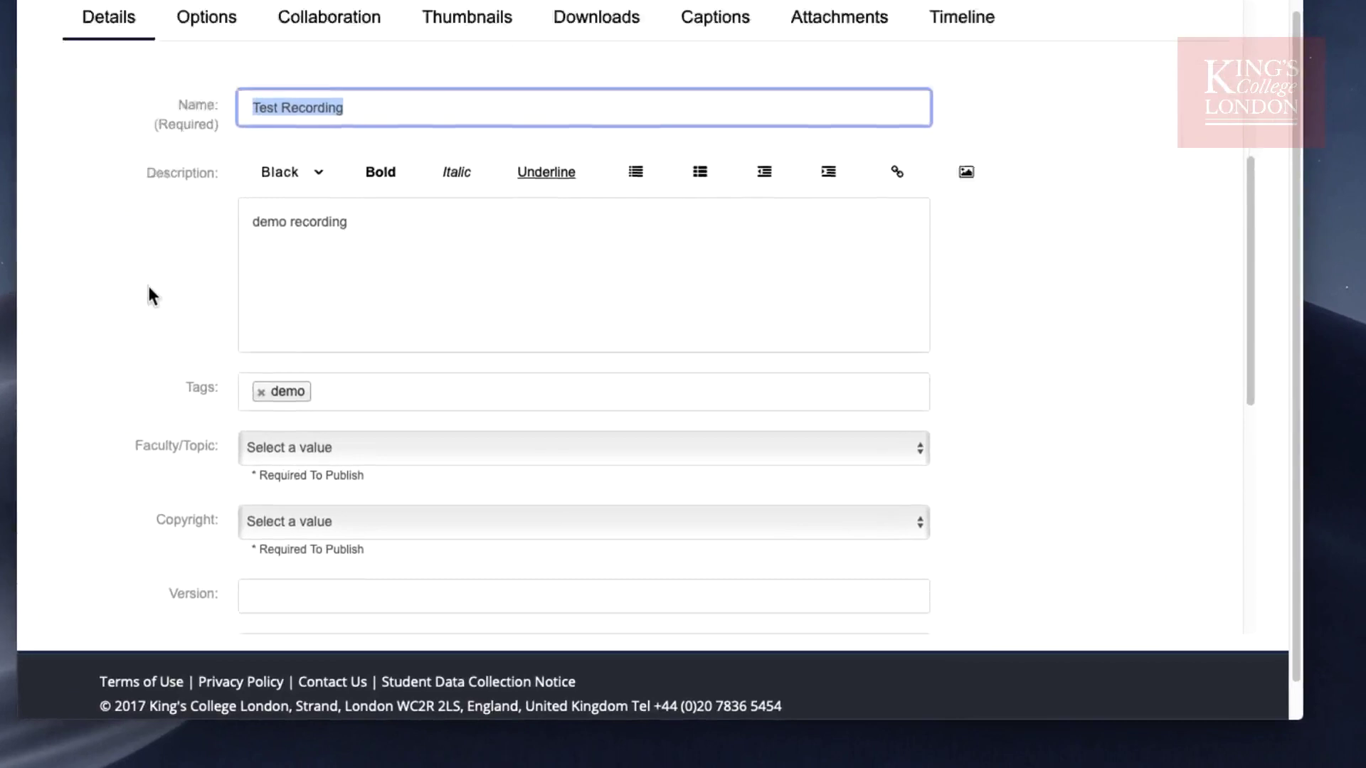
scroll(148, 288, "down", 2)
left_click(351, 348)
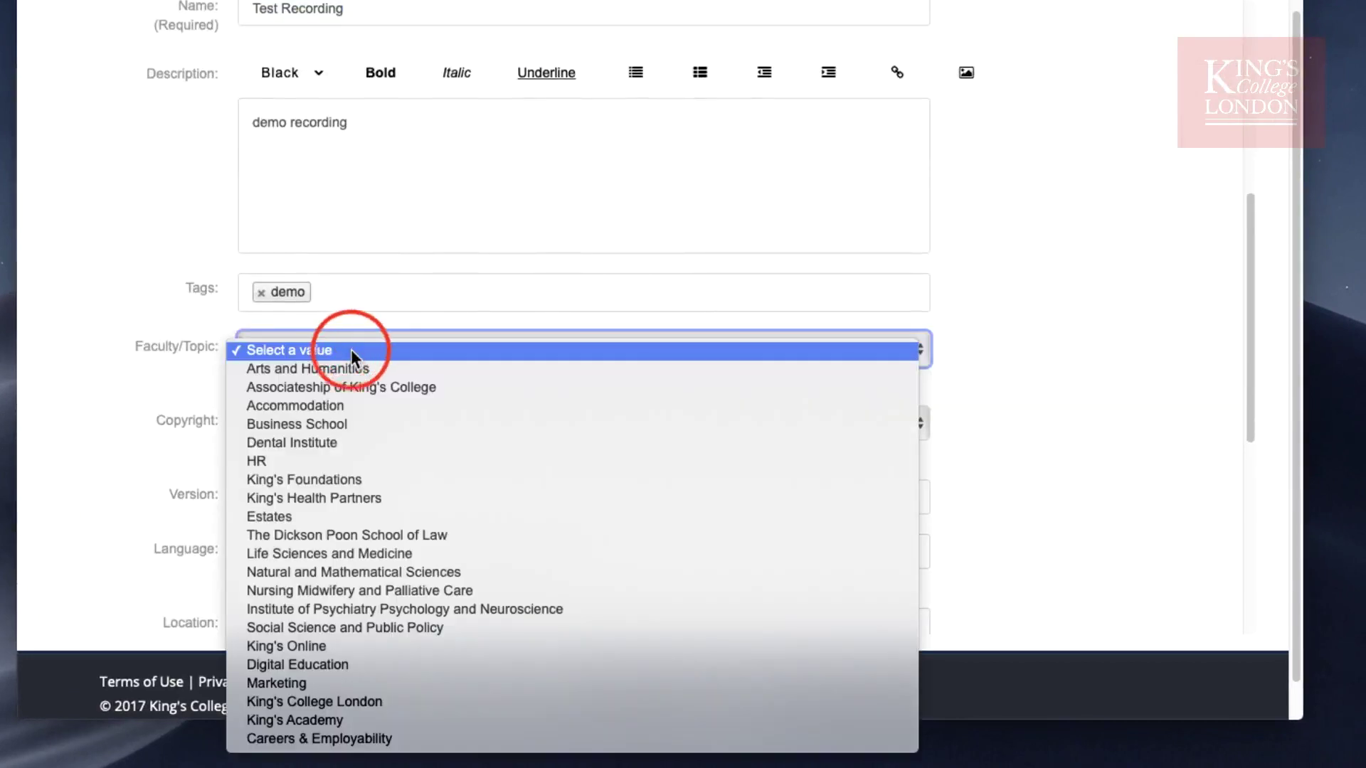
left_click(356, 554)
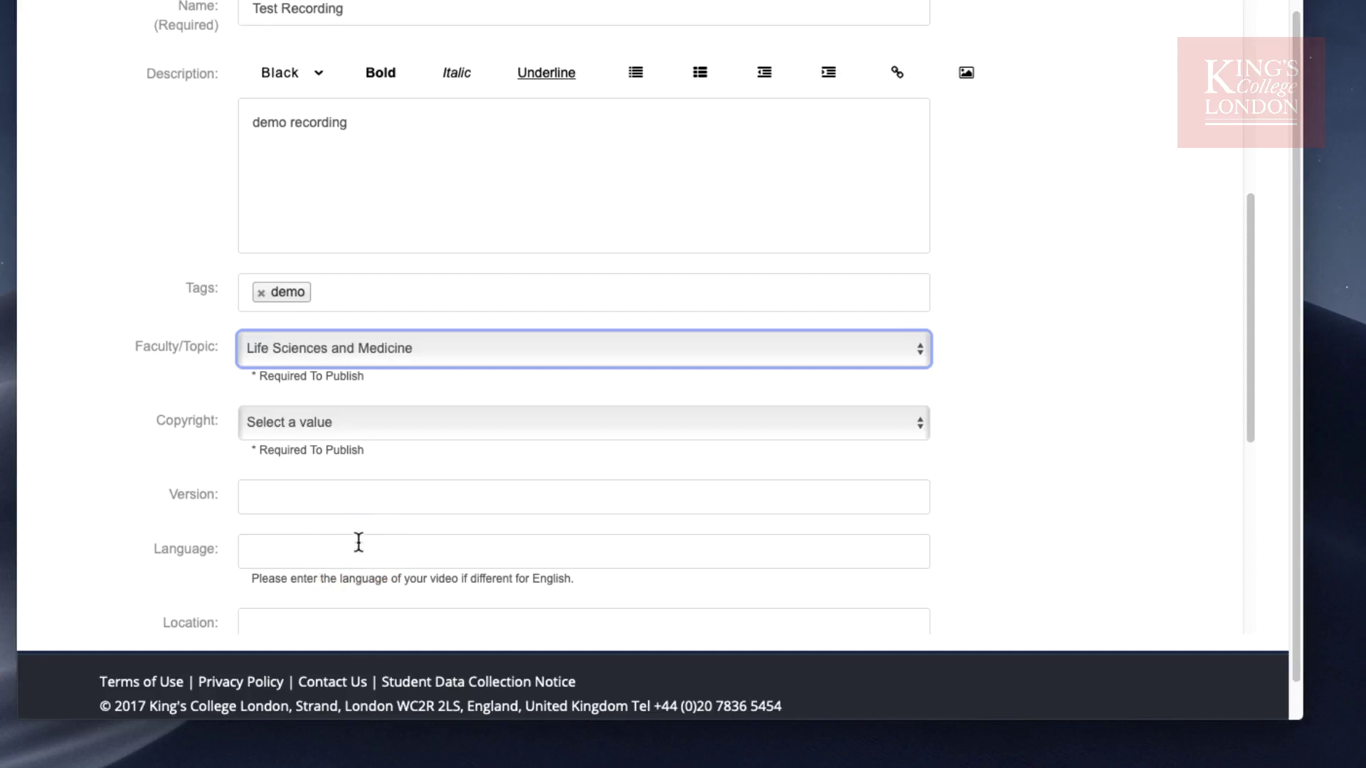
left_click(352, 425)
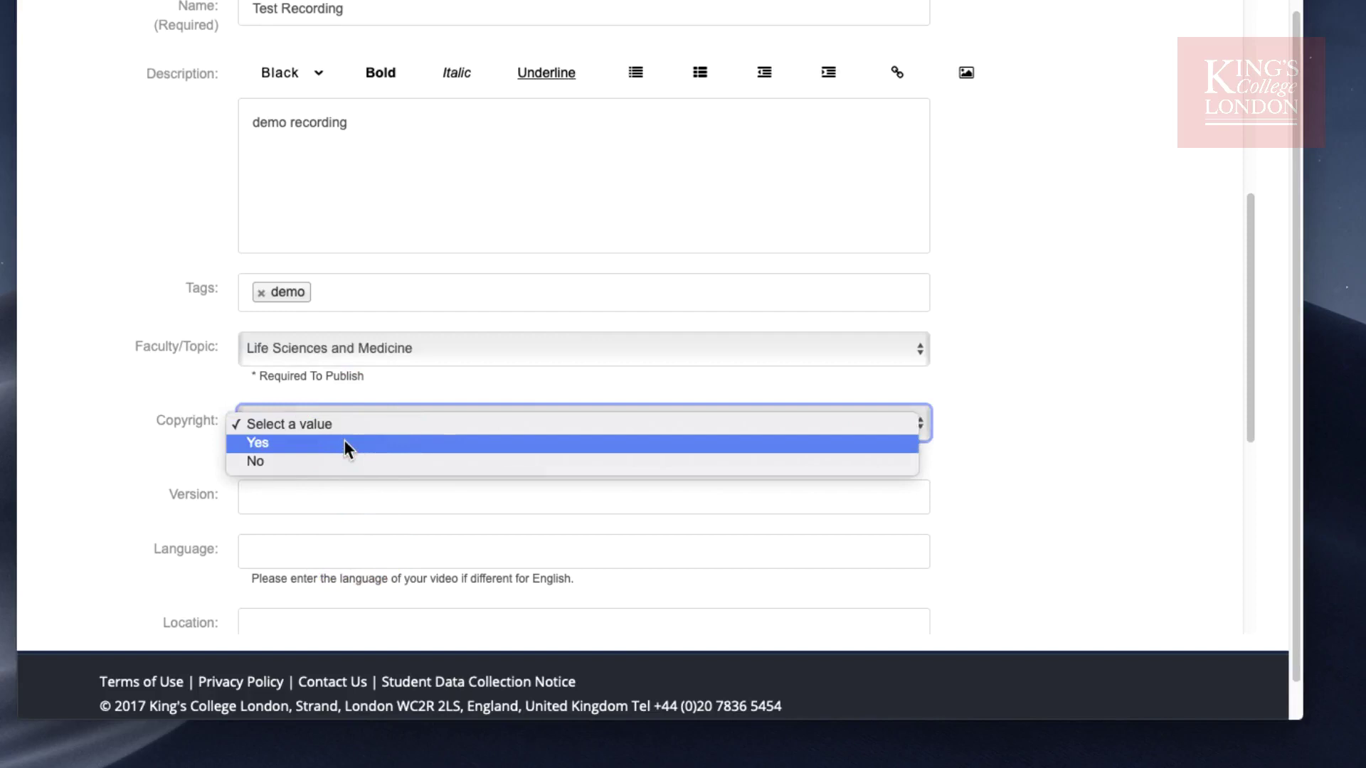
left_click(344, 443)
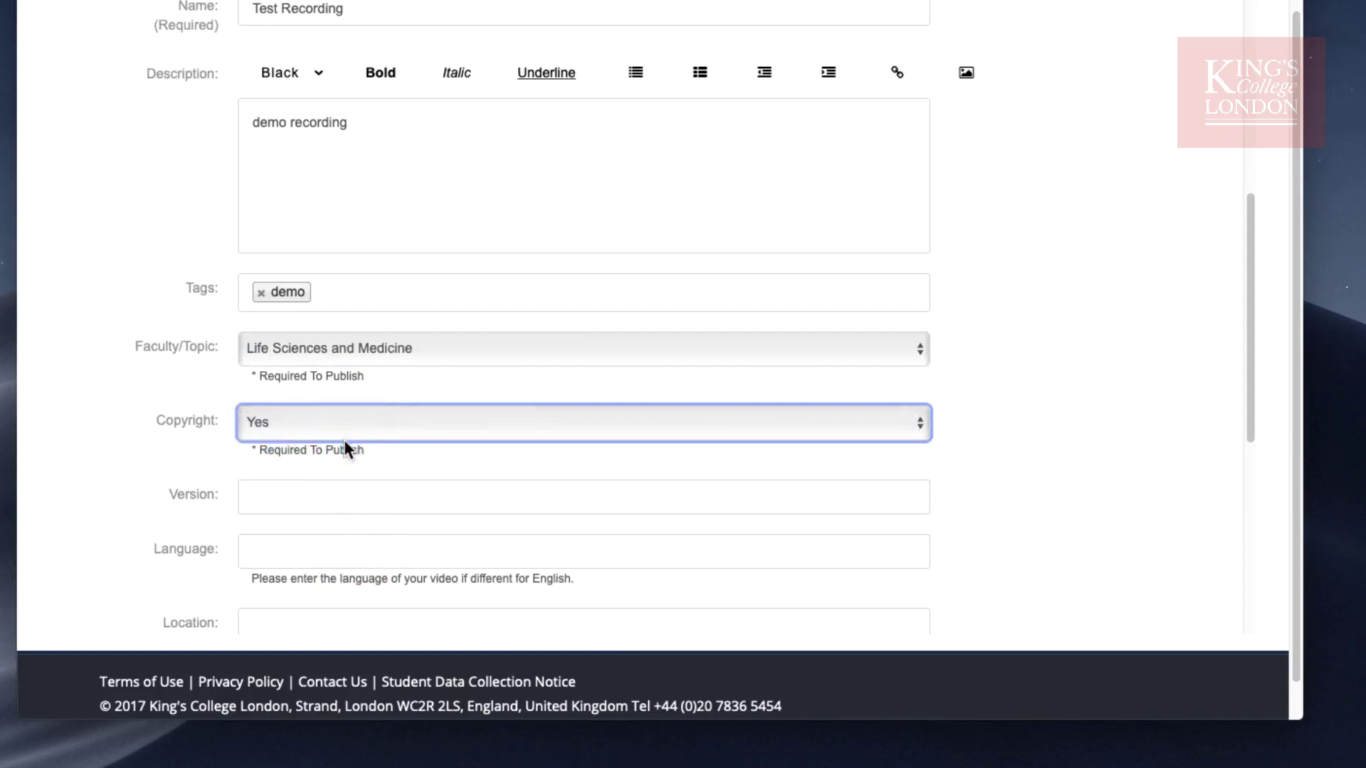
Enter department Physiology, set recorded date 28 April 2020, and save the details
scroll(344, 445, "down", 5)
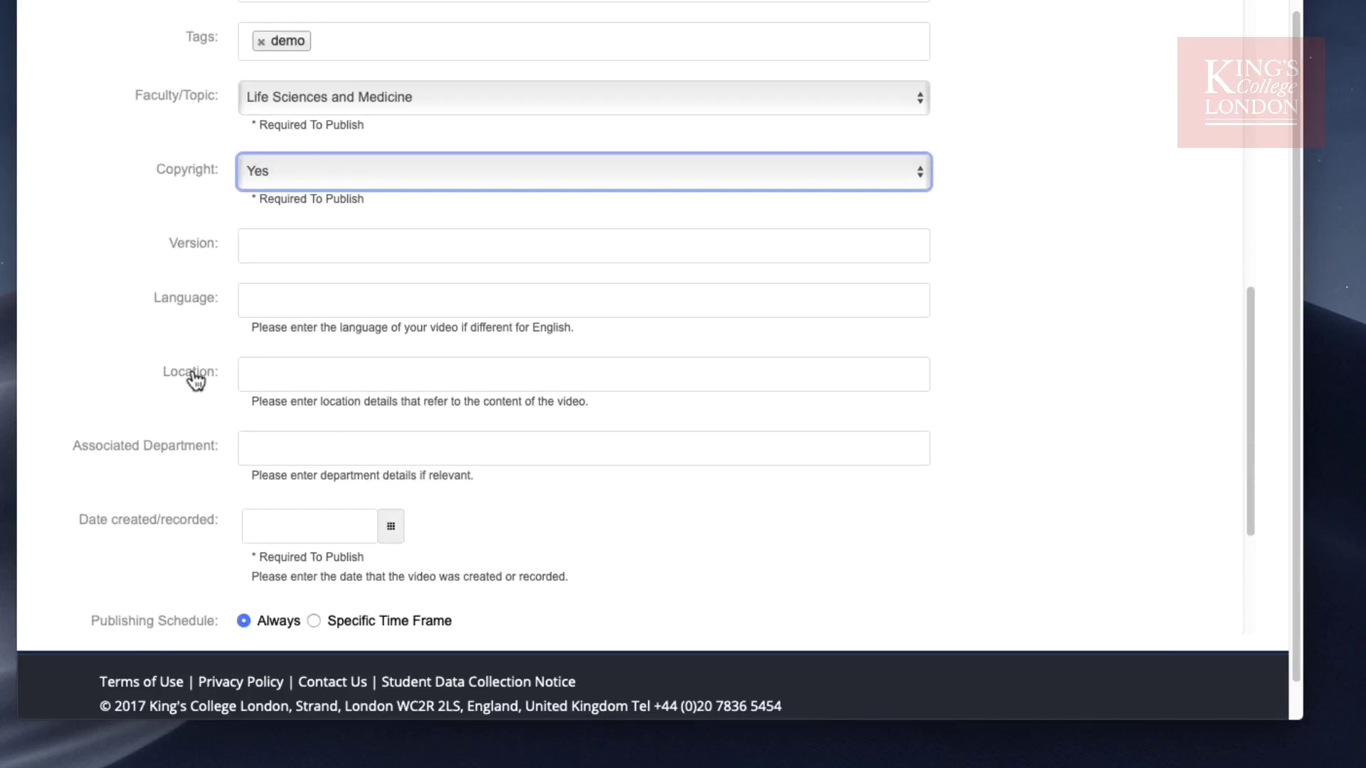
left_click(280, 439)
type("Physiology")
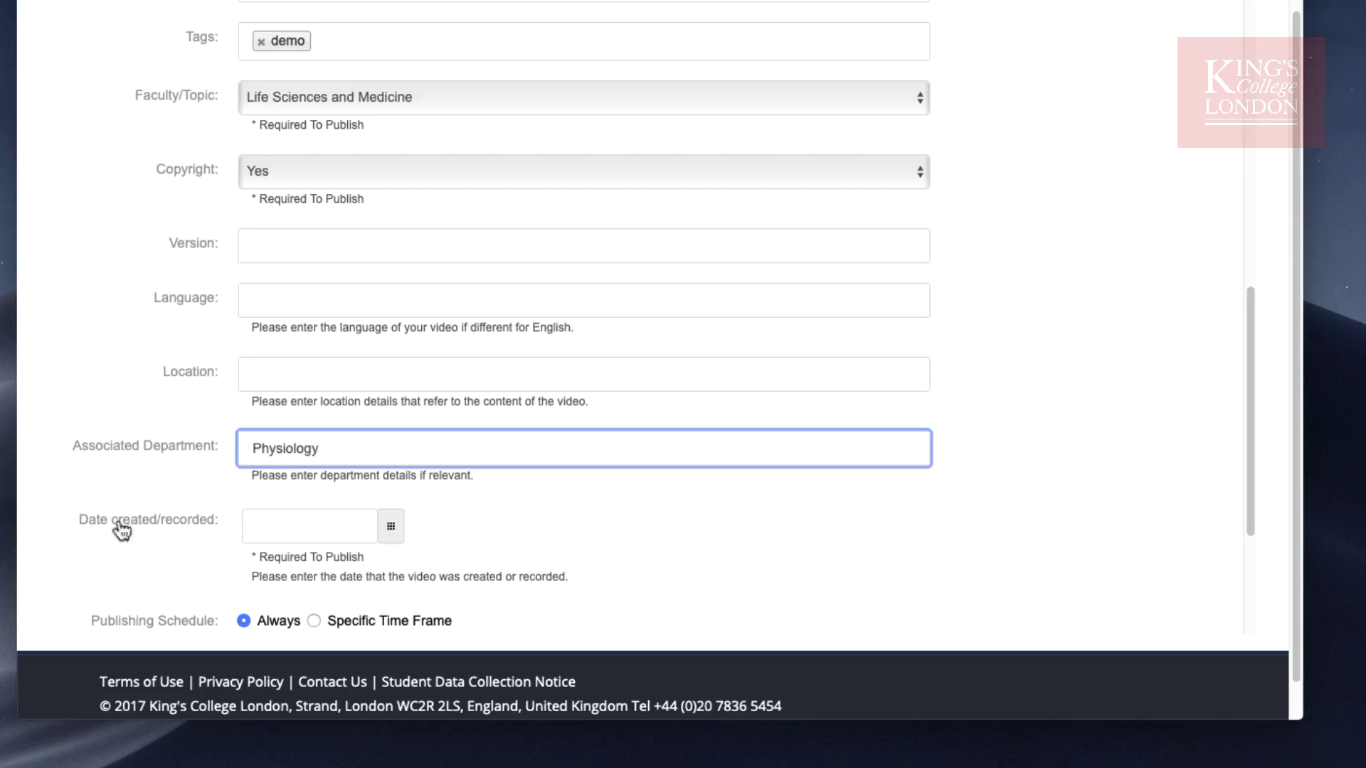
left_click(388, 526)
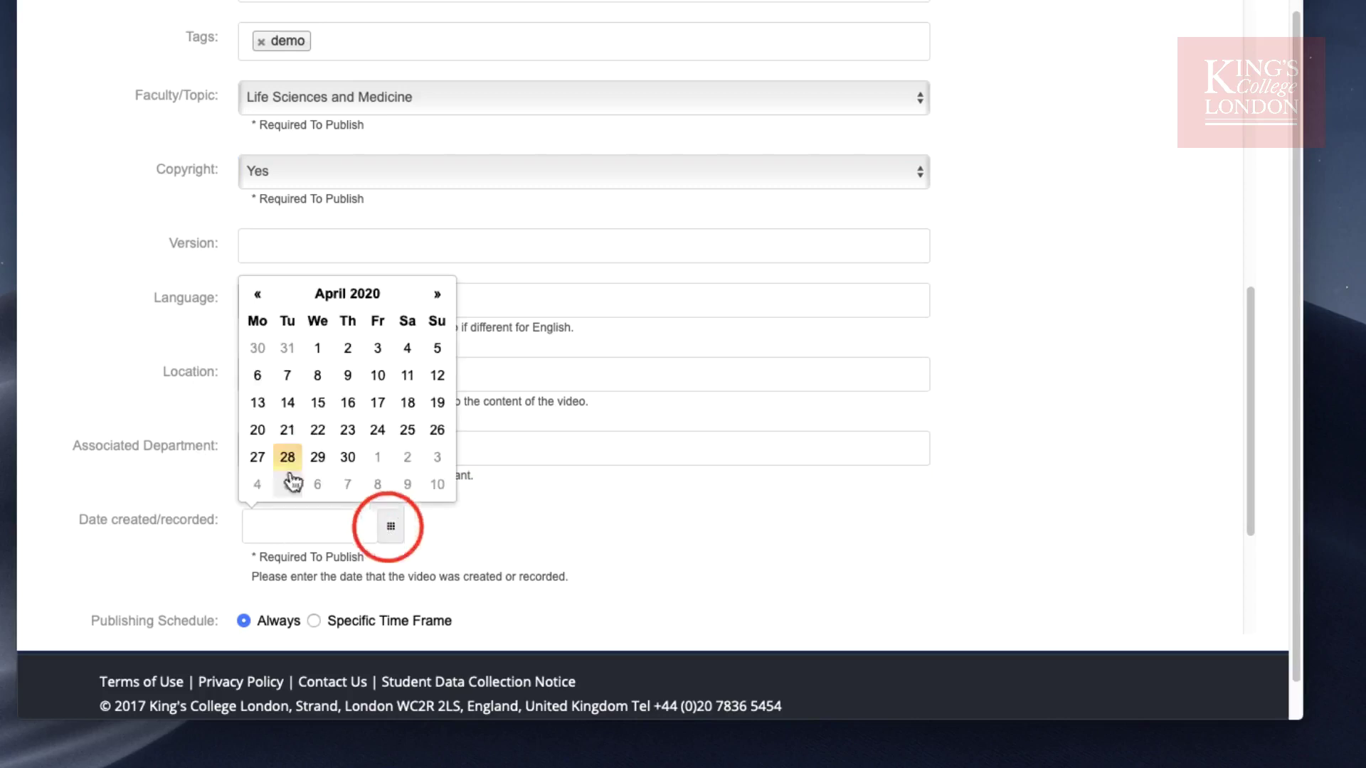
left_click(288, 458)
scroll(585, 558, "down", 4)
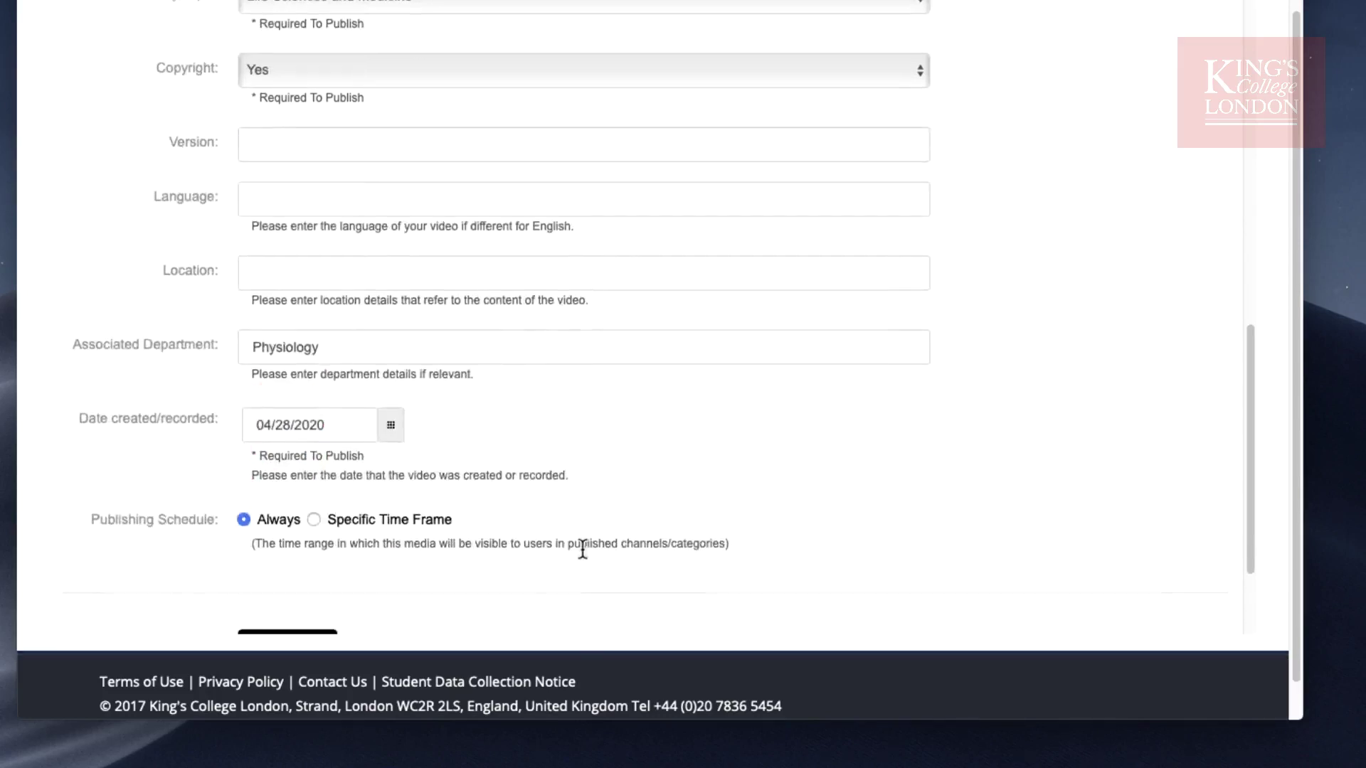
left_click(284, 555)
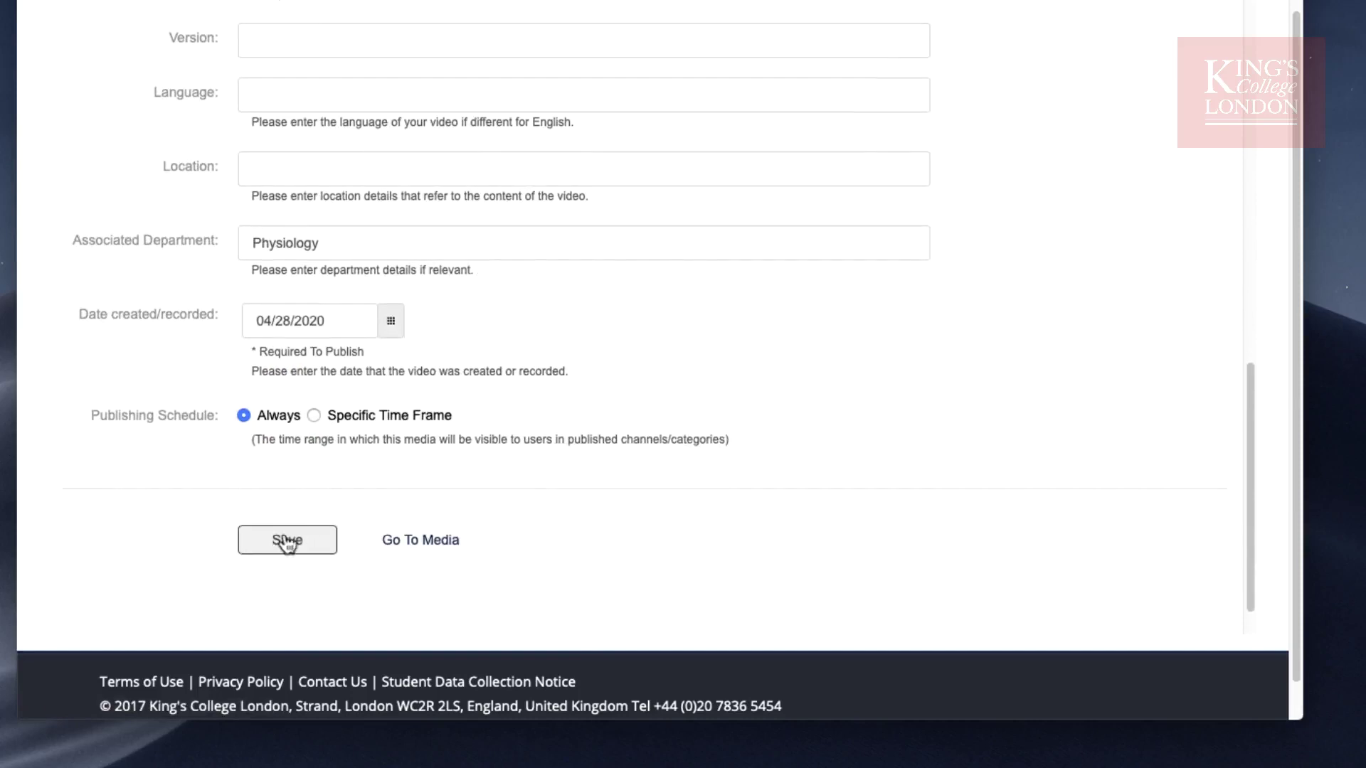
Finish saving the edited details, confirm the success banner, and return to My Media
left_click(285, 537)
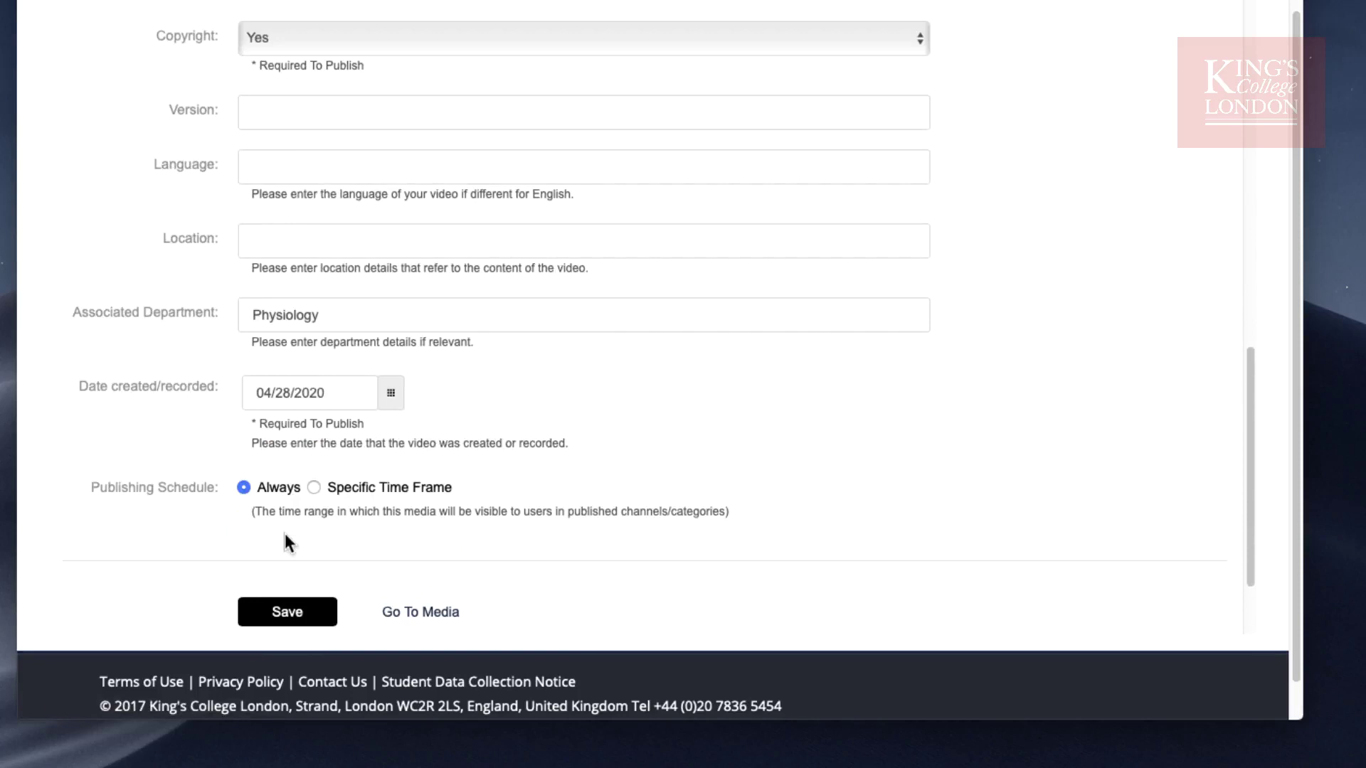
scroll(284, 531, "up", 5)
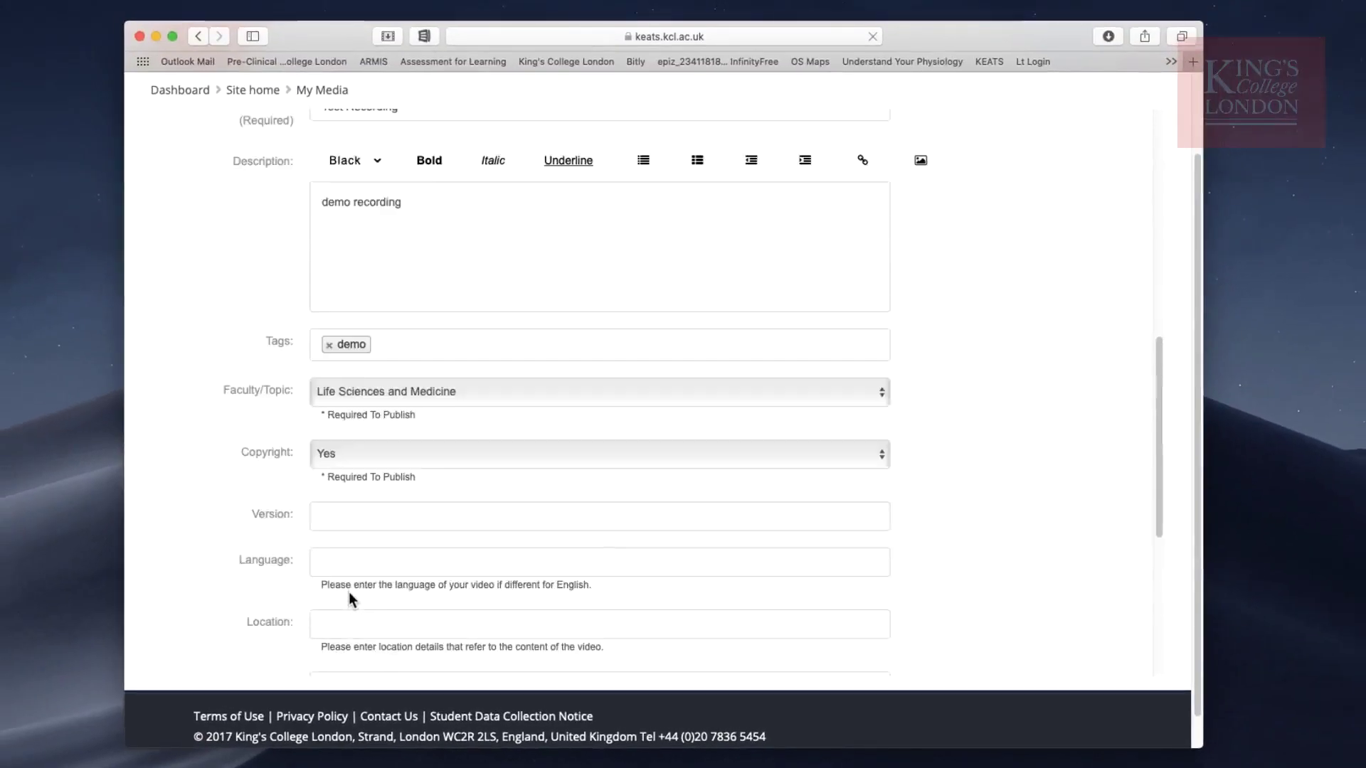
scroll(349, 597, "up", 10)
scroll(350, 599, "up", 1)
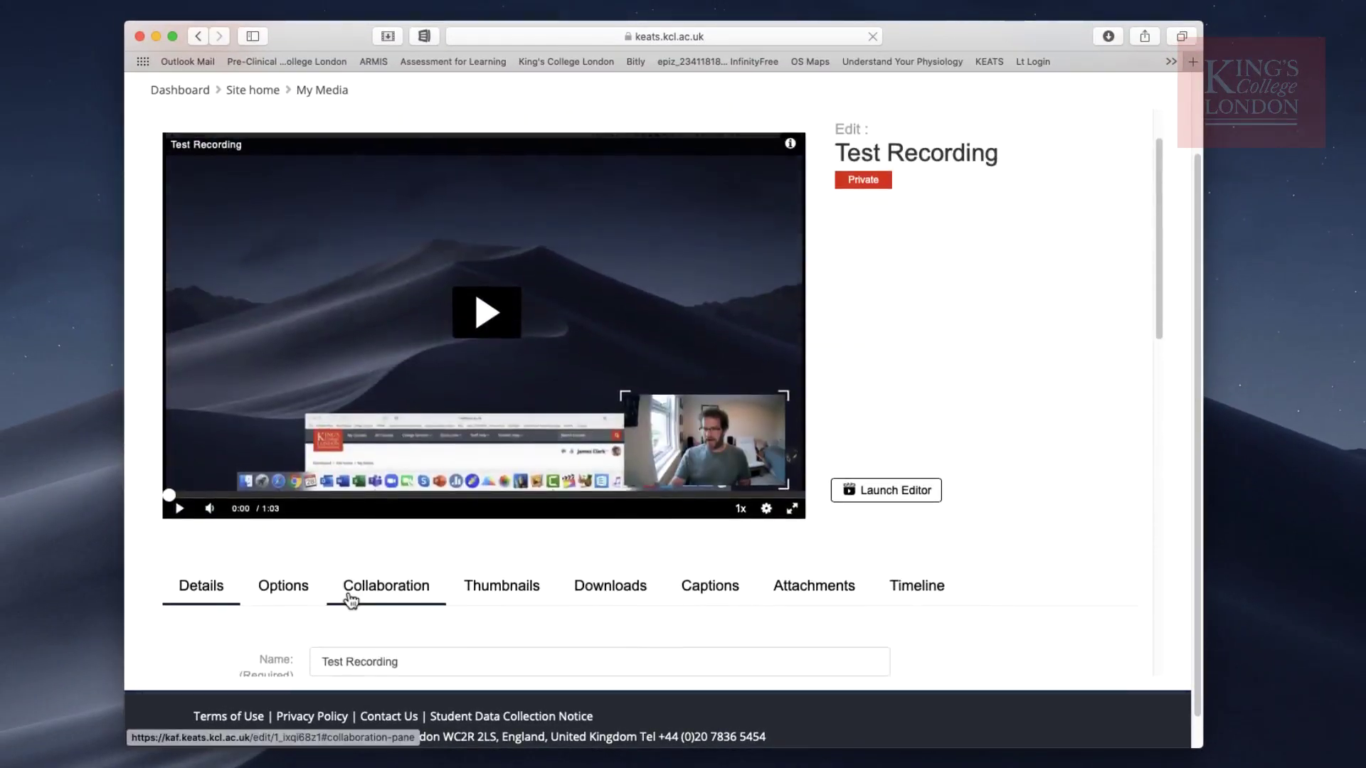
scroll(350, 599, "up", 2)
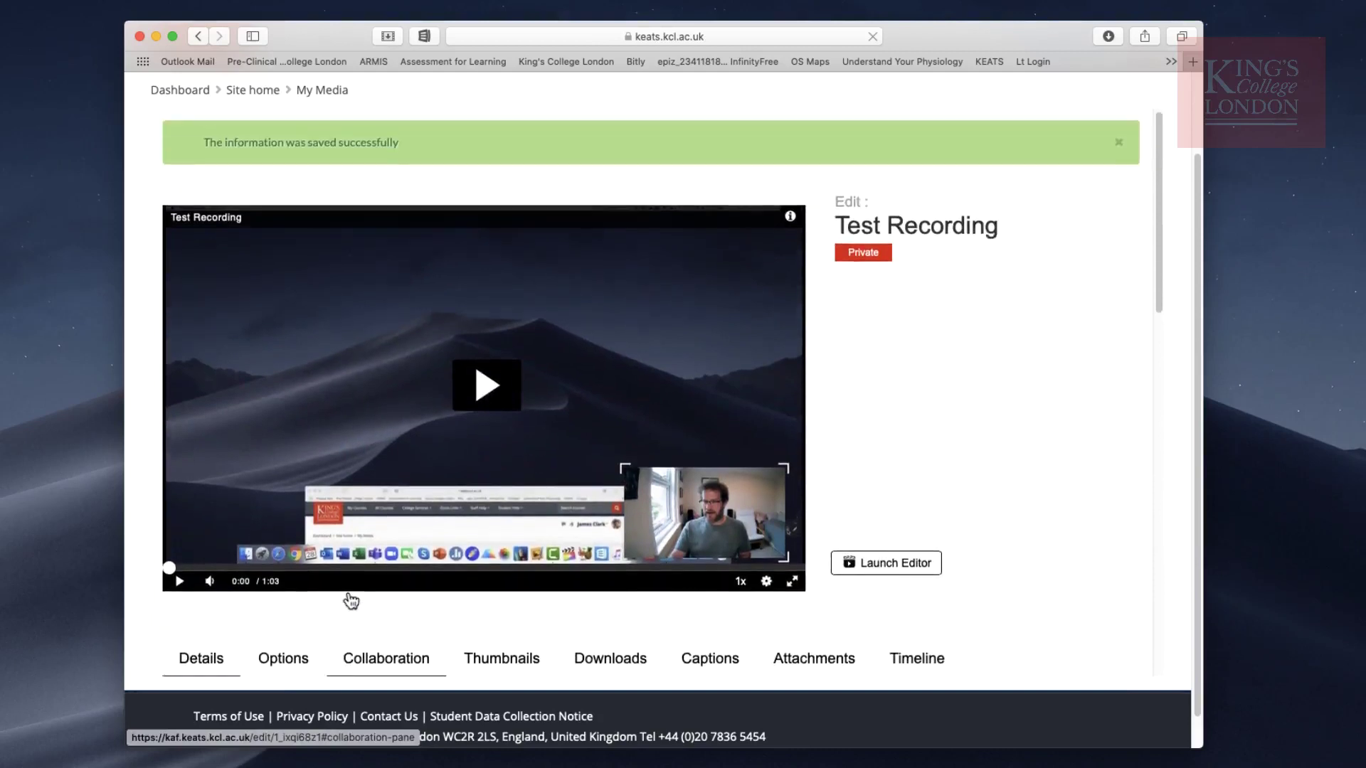
scroll(348, 599, "down", 3)
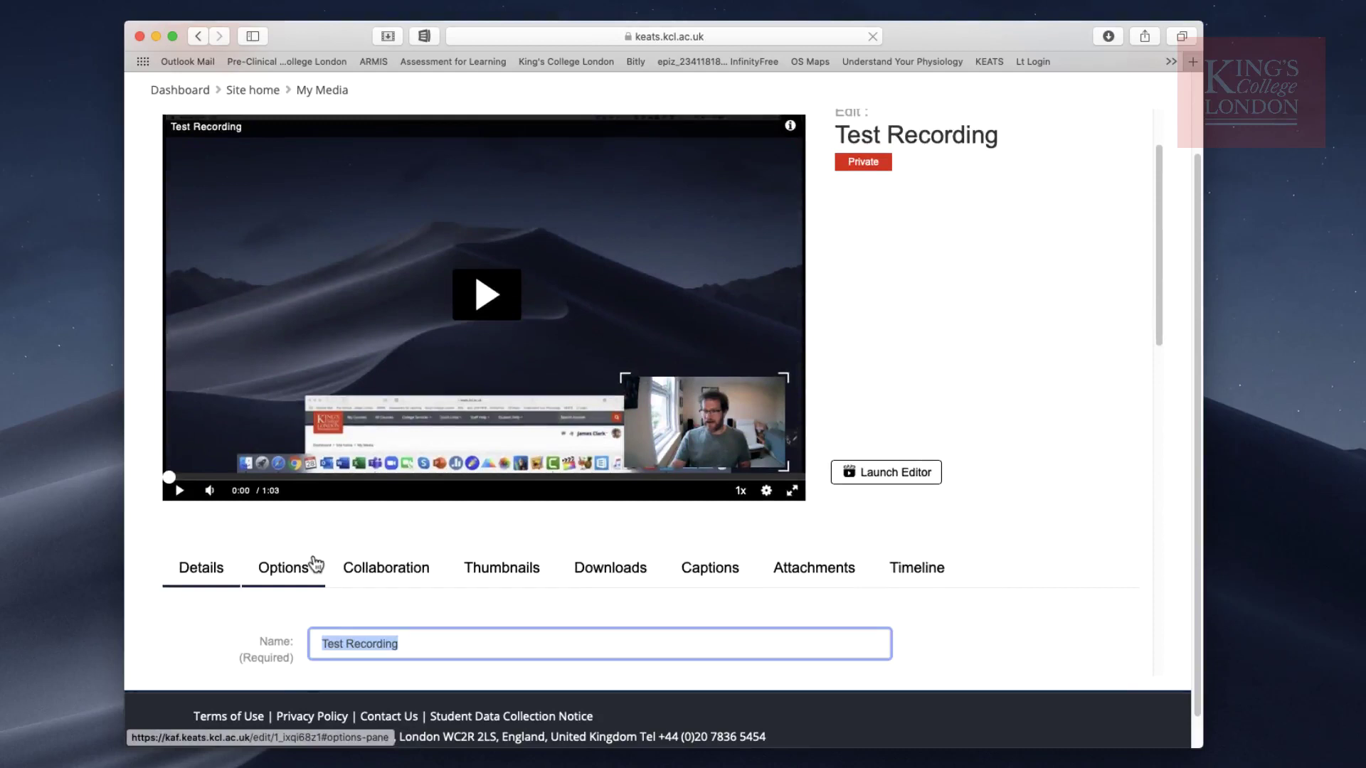
mouse_move(683, 463)
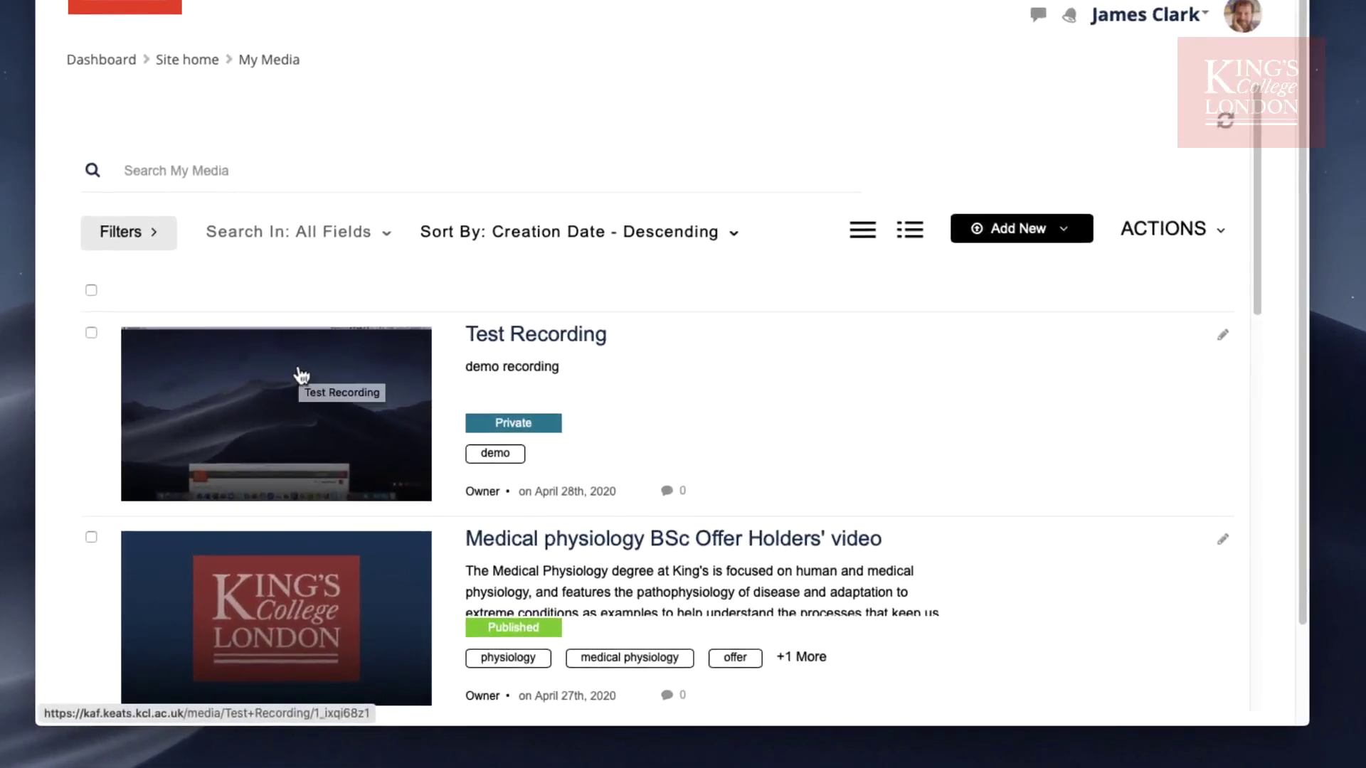
Publish Test Recording as Published to the 6BBL0390 Extreme Physiology (19~20) media gallery
left_click(91, 333)
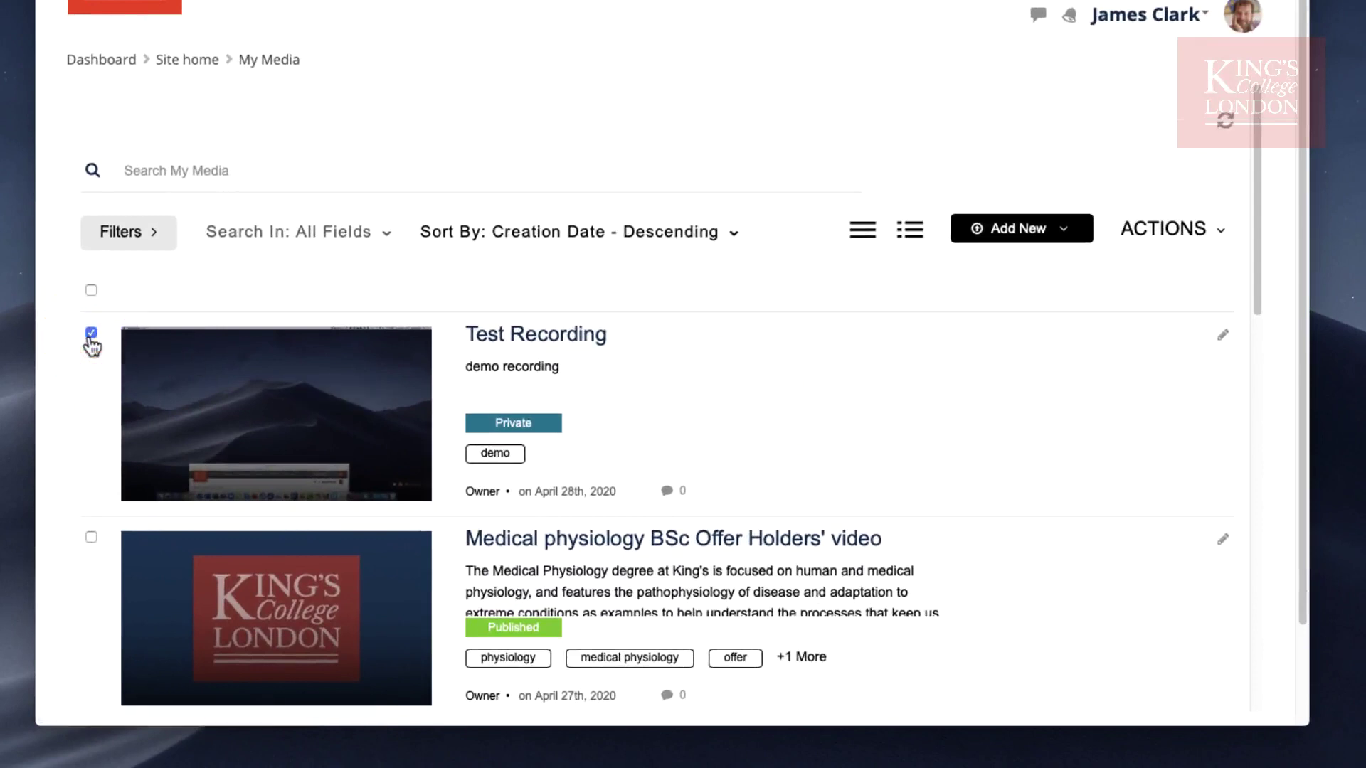
left_click(1184, 230)
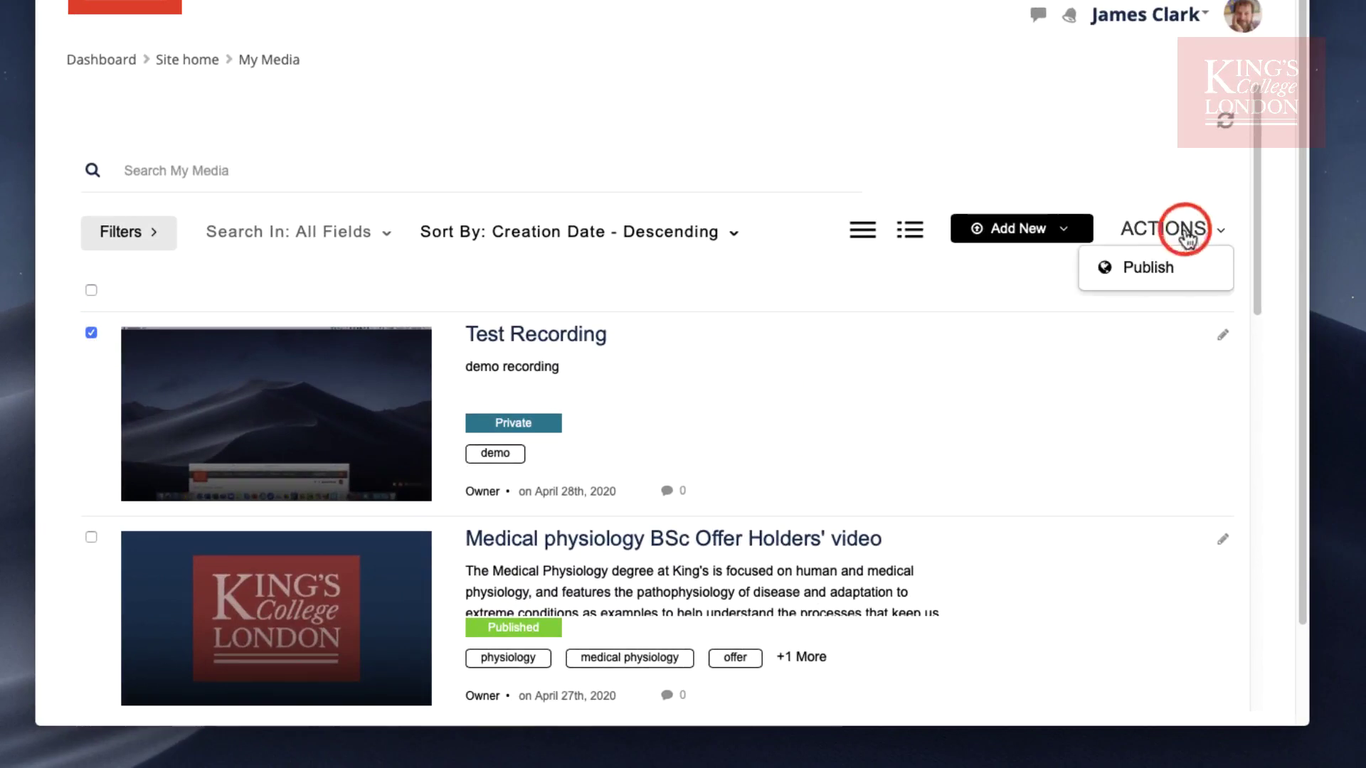
left_click(1154, 270)
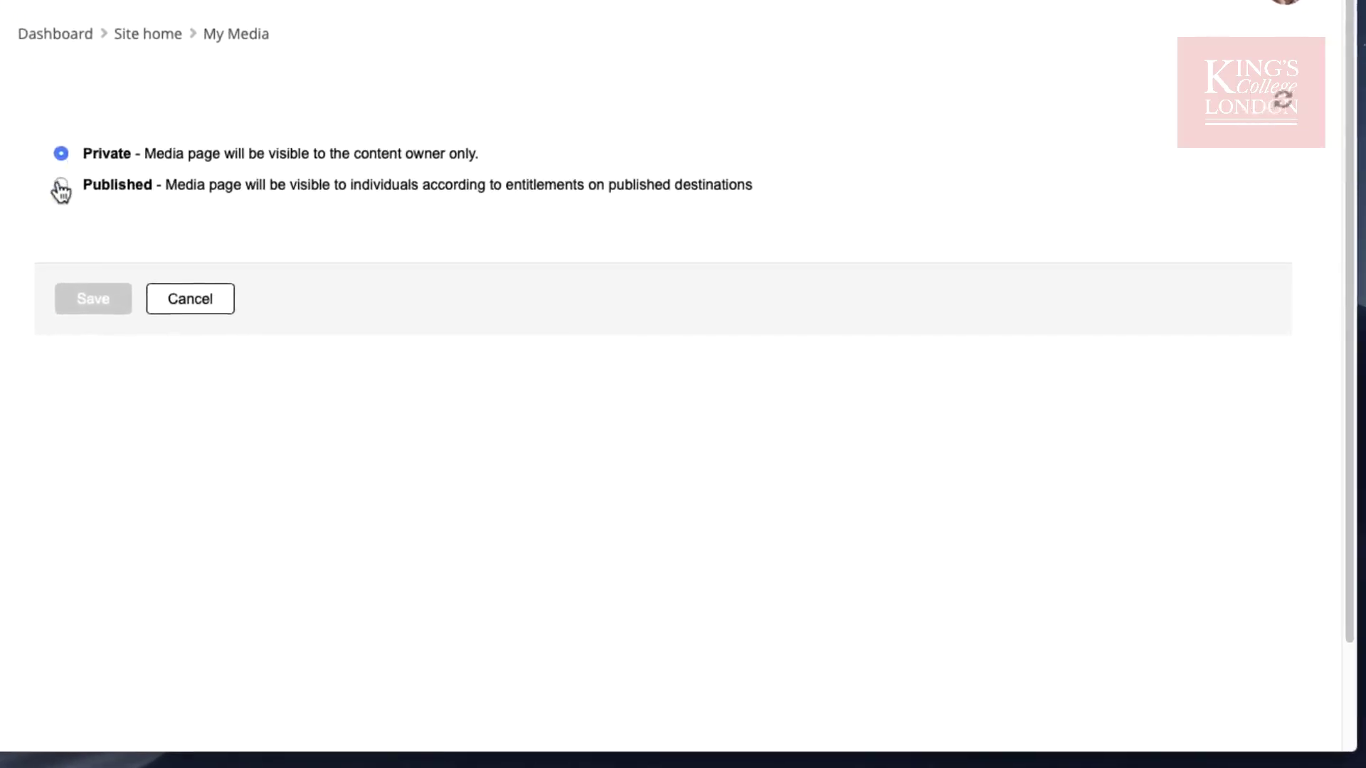
left_click(61, 188)
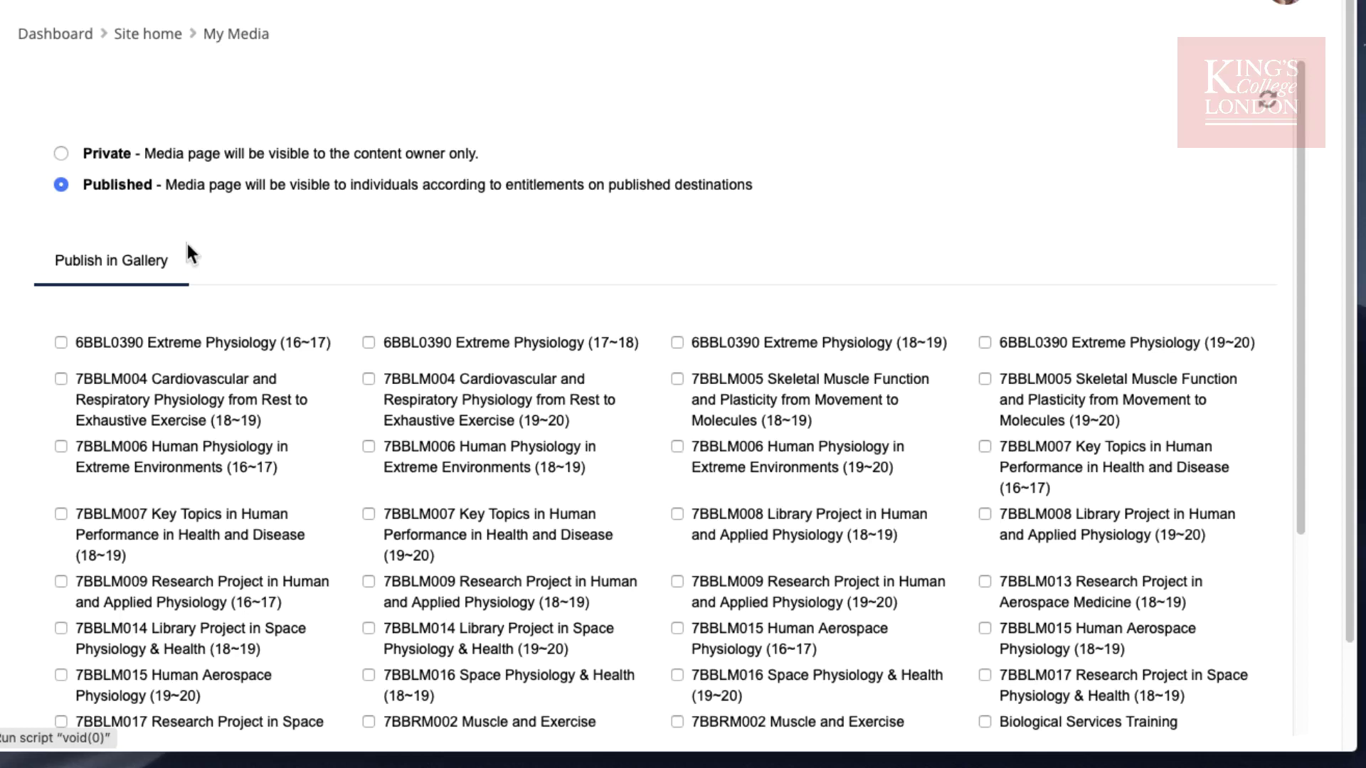
left_click(985, 345)
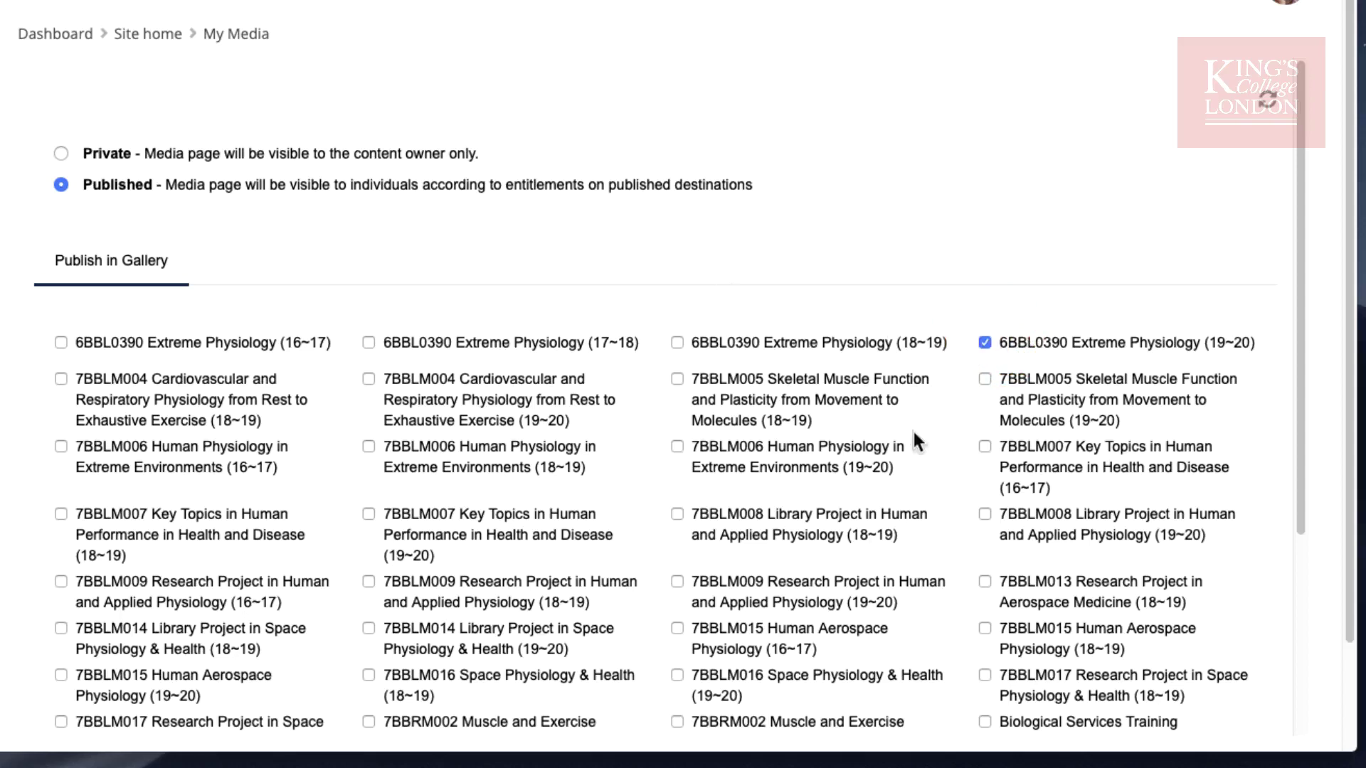
scroll(913, 435, "down", 4)
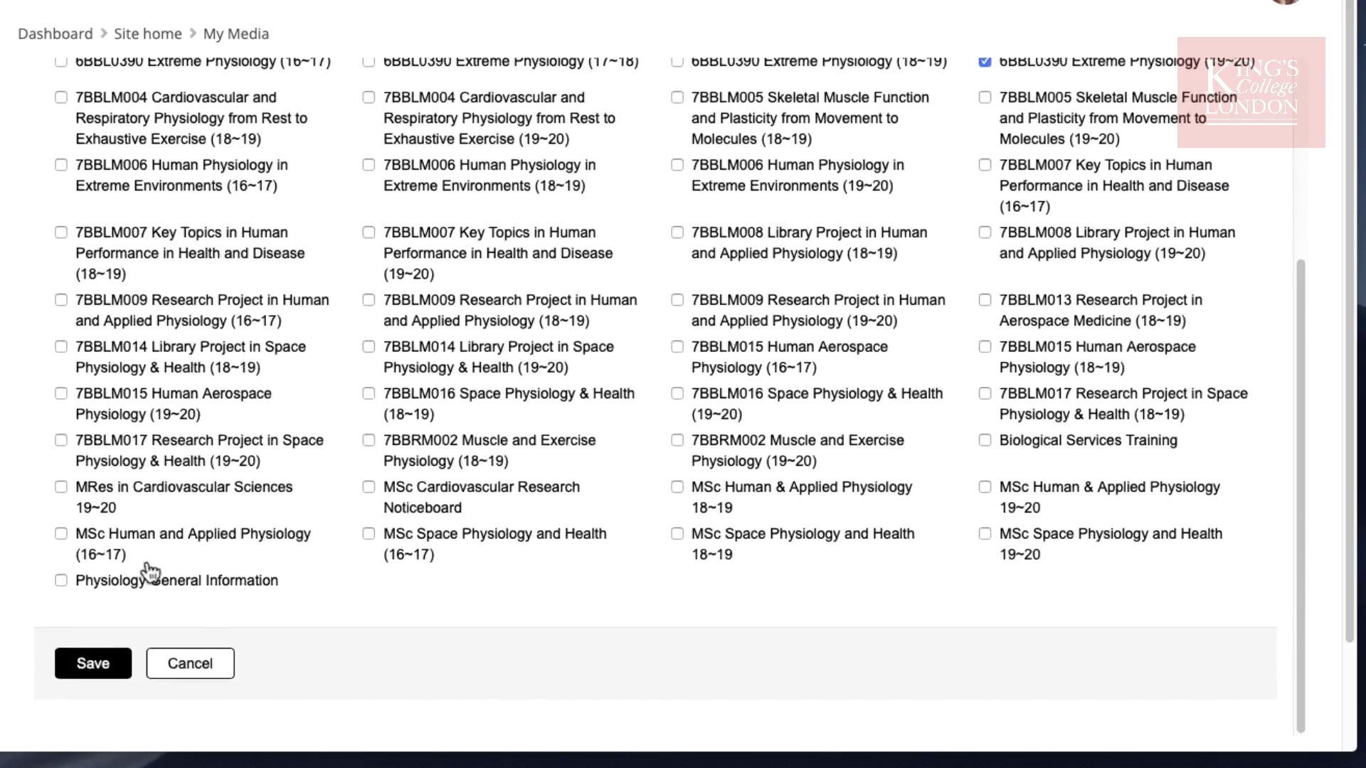
left_click(105, 665)
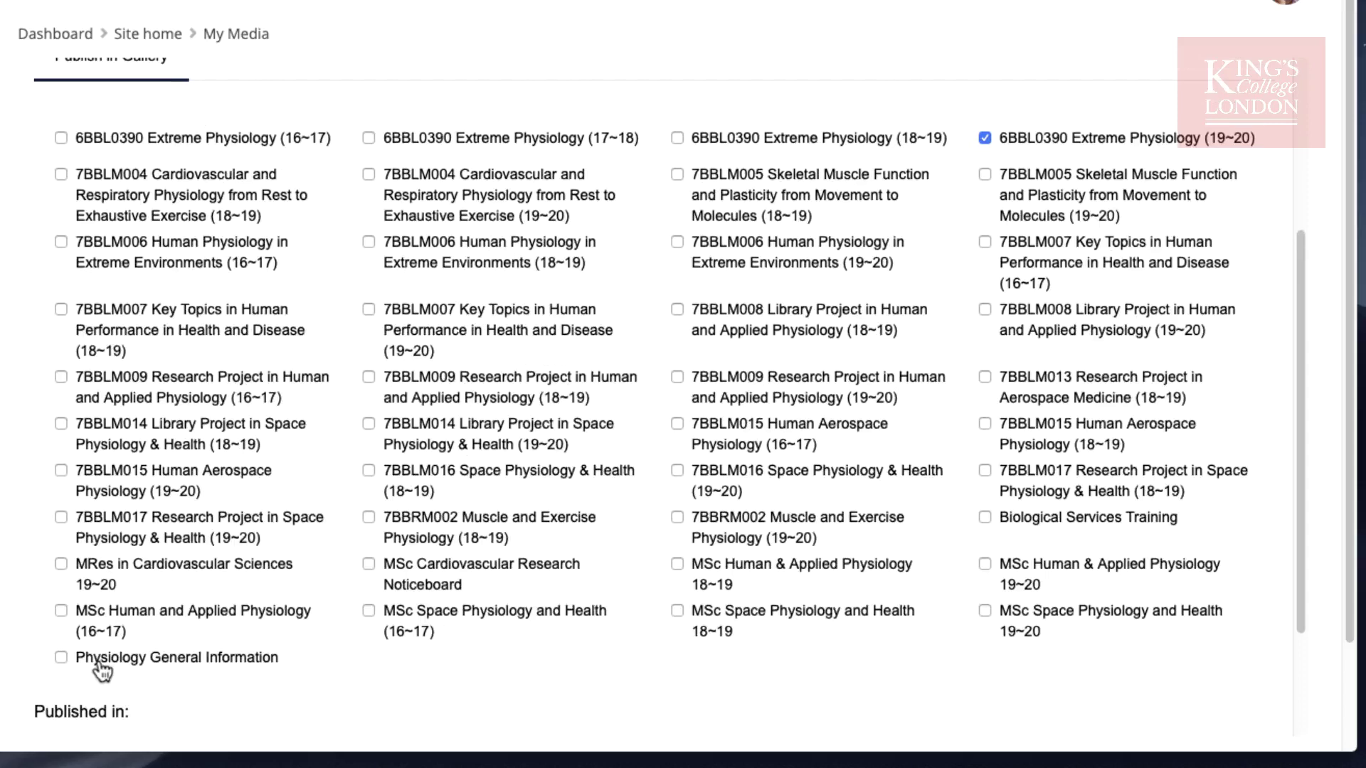
scroll(111, 683, "down", 2)
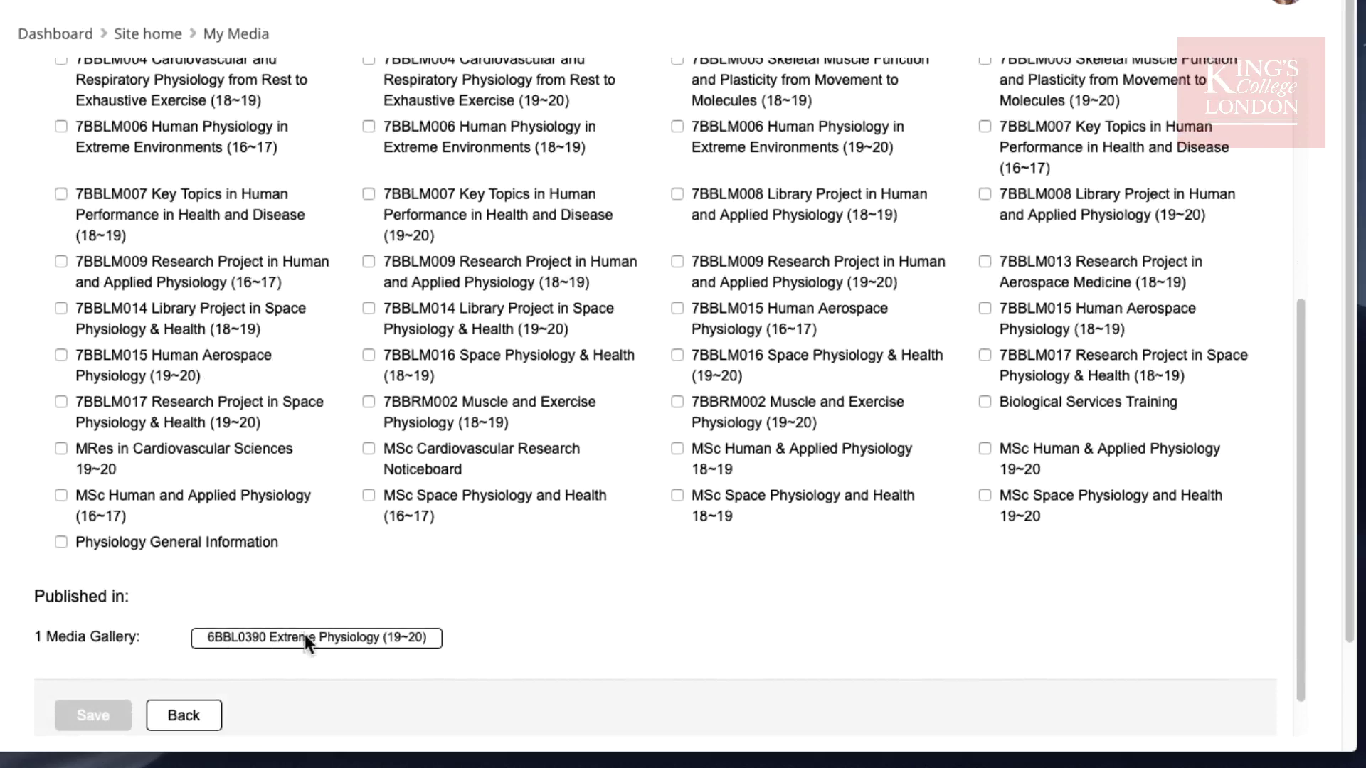
Return to and reload the My Media list
left_click(189, 719)
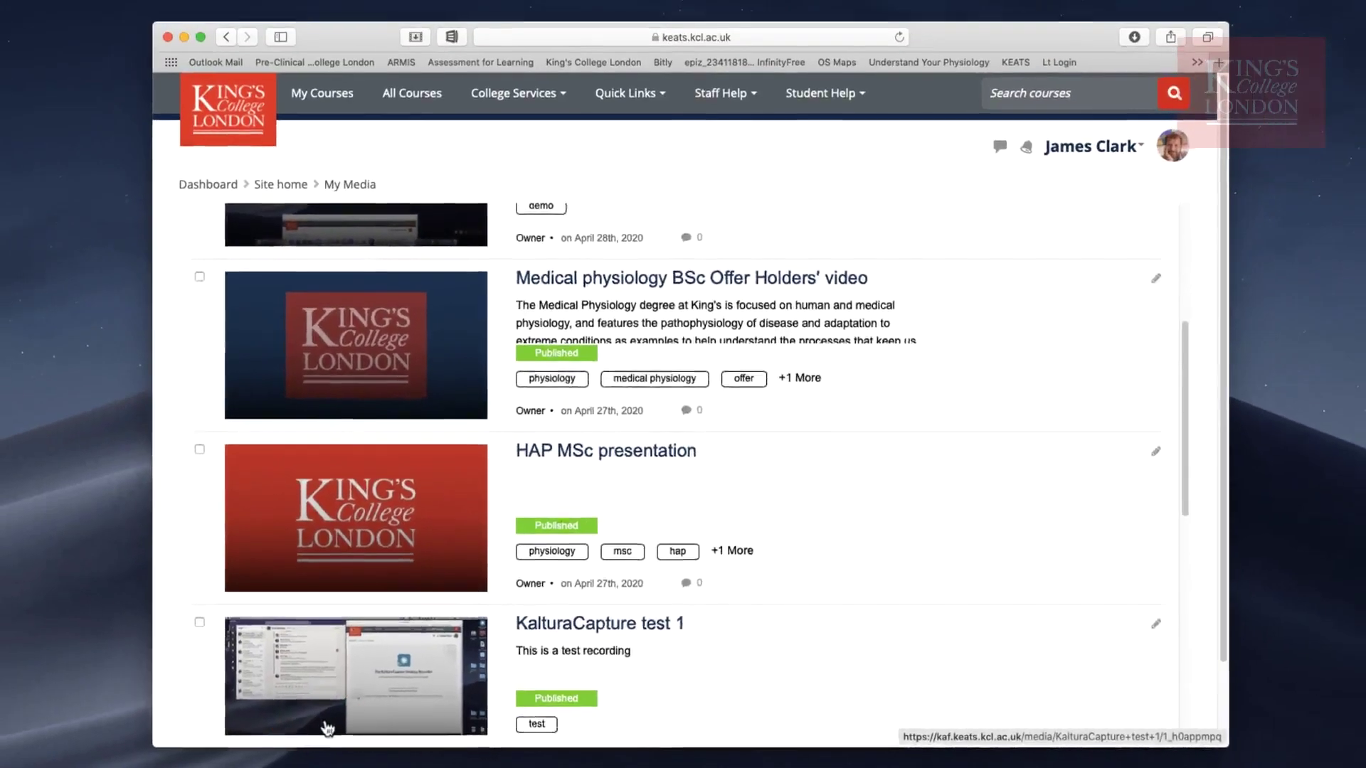
scroll(256, 727, "up", 4)
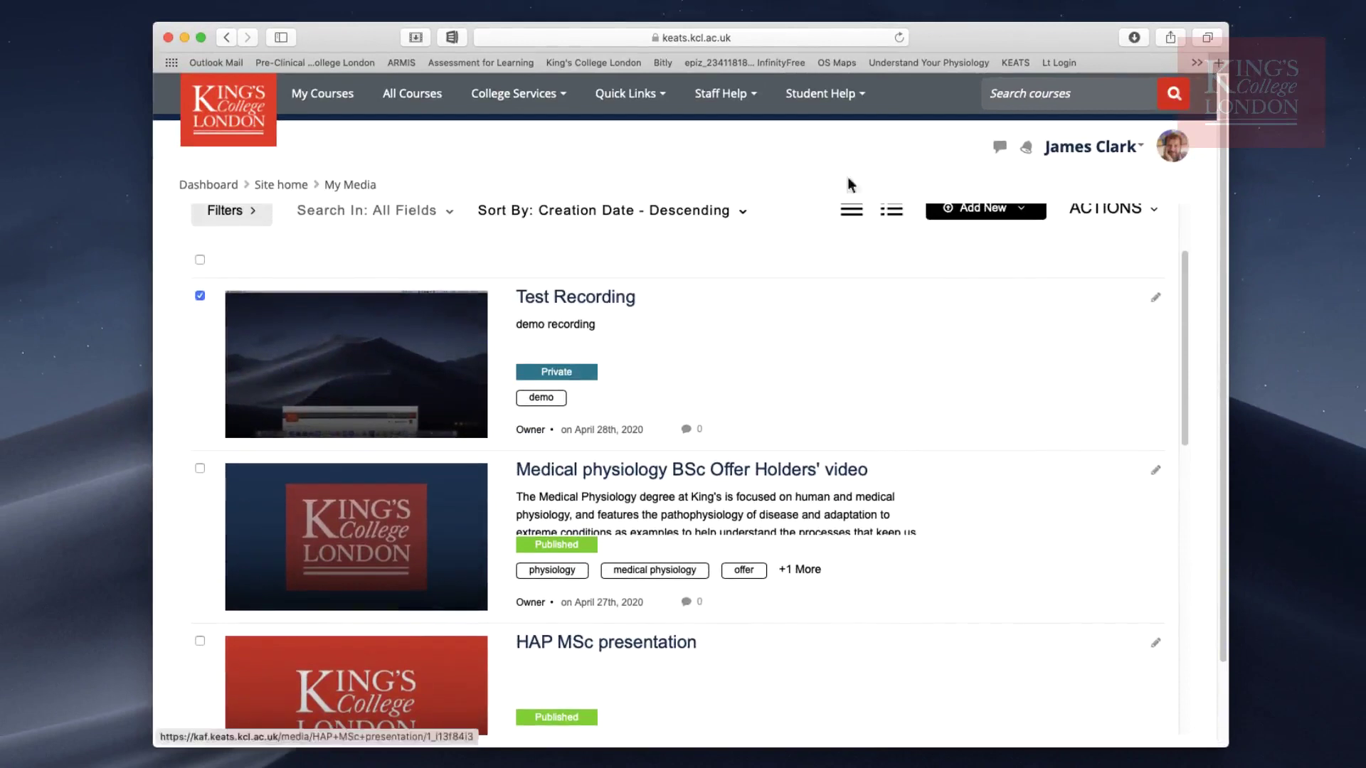
left_click(899, 37)
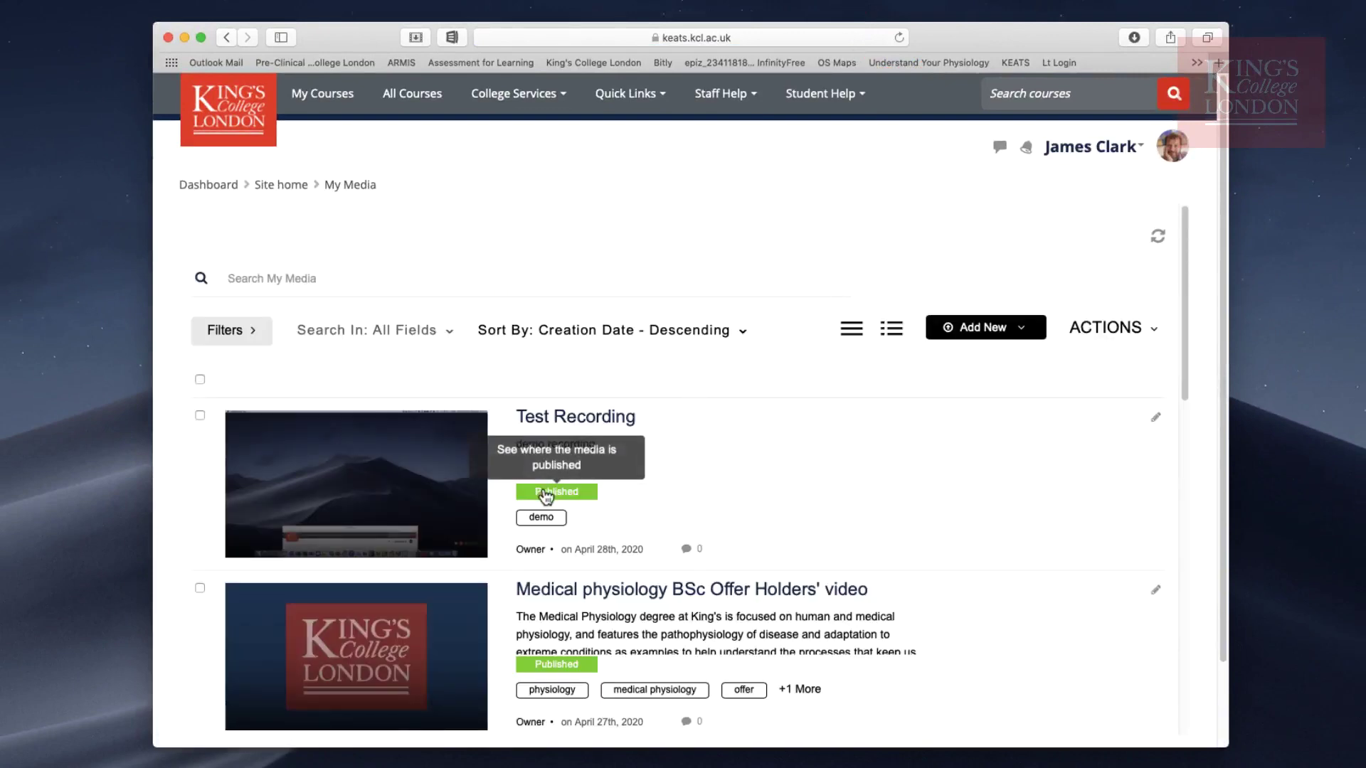
Open the 6BBL0390 Extreme Physiology course from My Courses and turn editing on
left_click(314, 86)
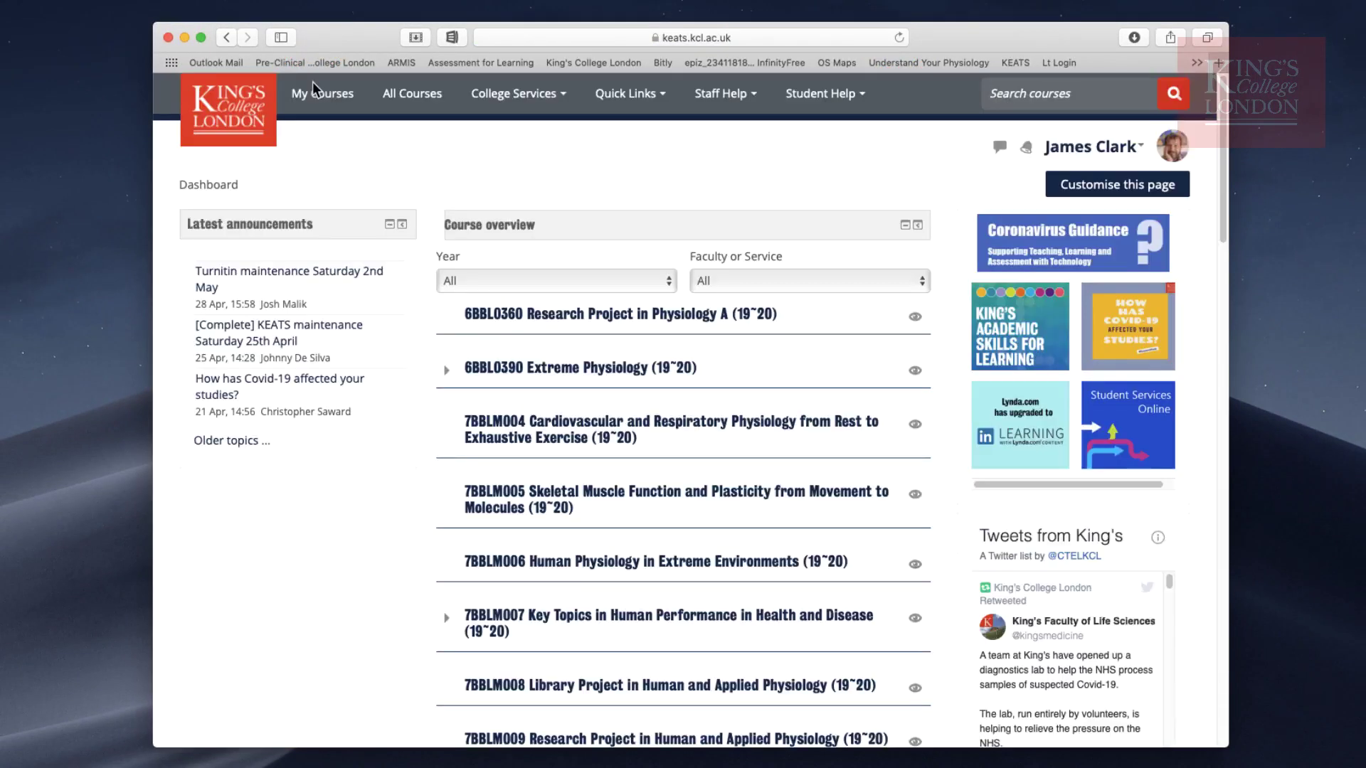
left_click(555, 367)
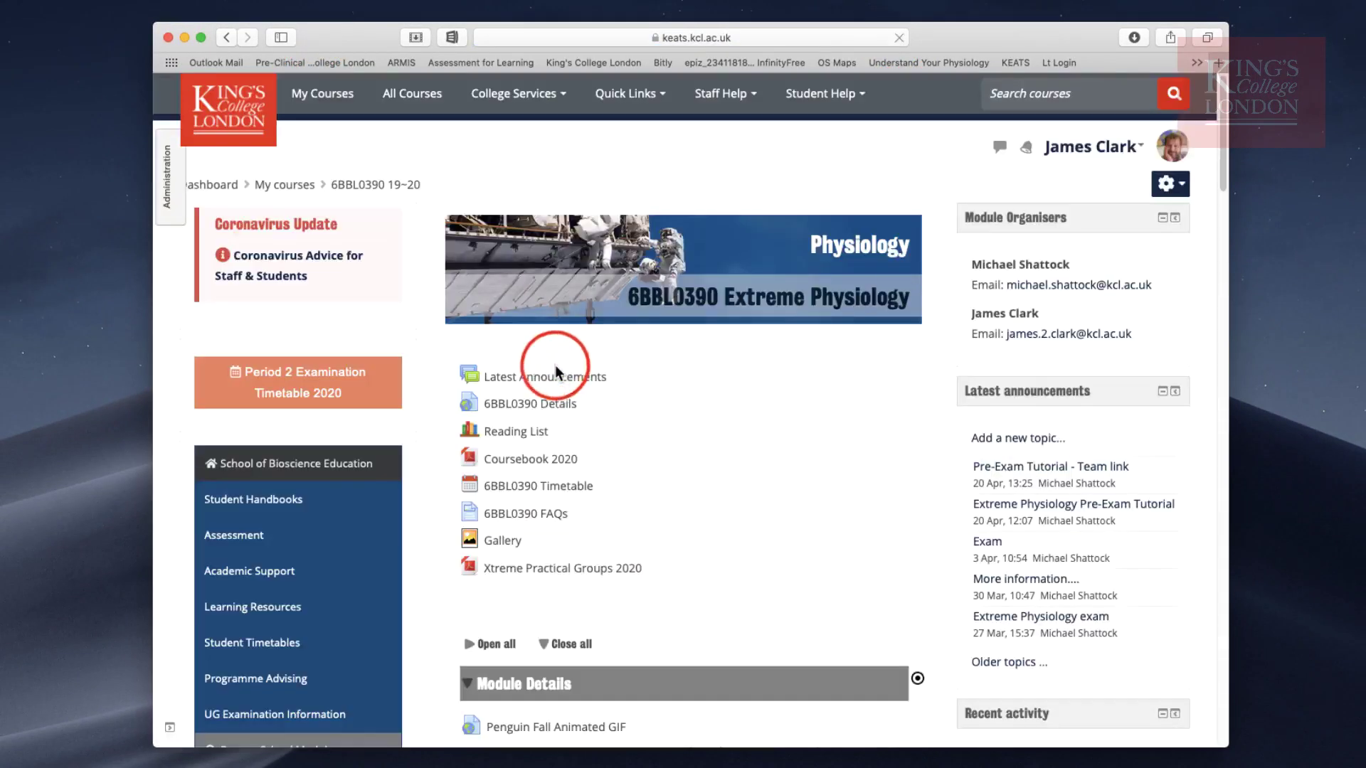
left_click(1168, 183)
left_click(1099, 236)
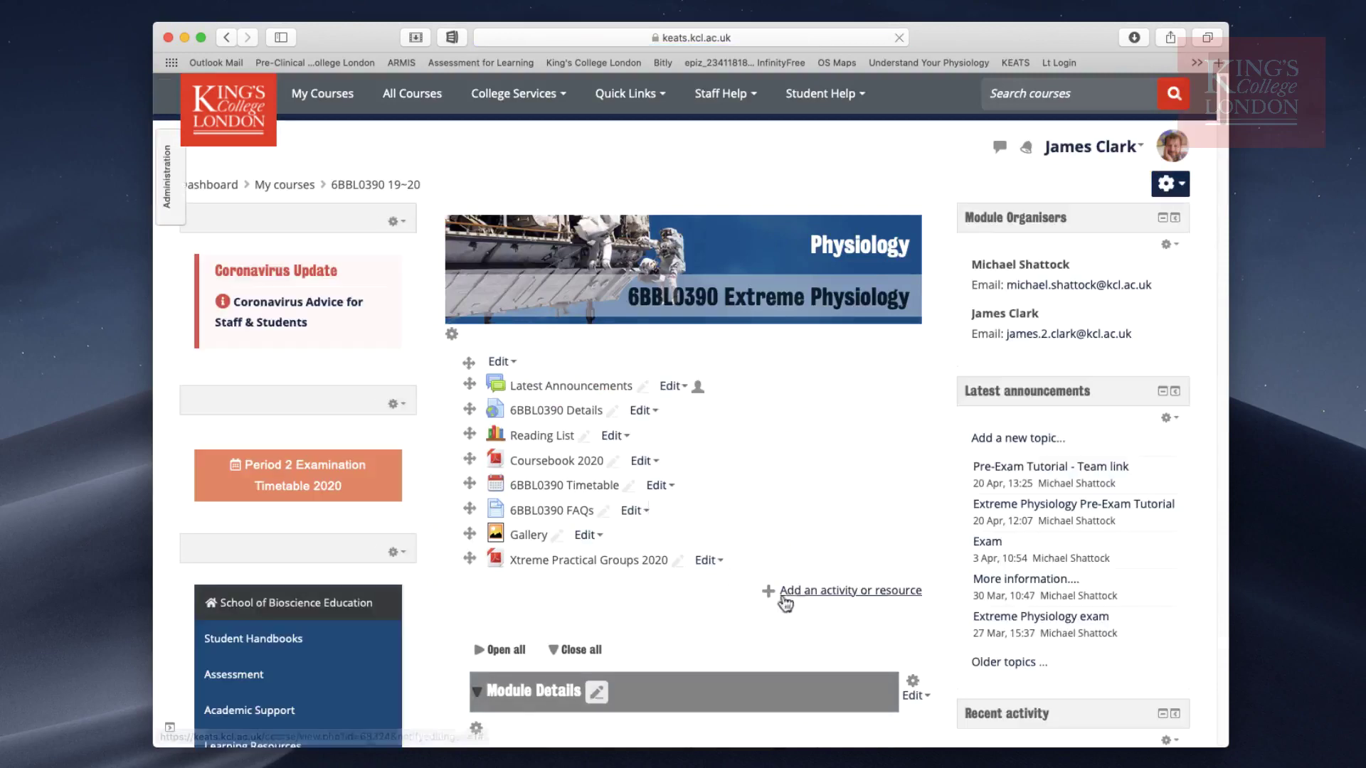
Add a Kaltura Video Resource named 'Demo Recording' with description 'Demo'
left_click(816, 590)
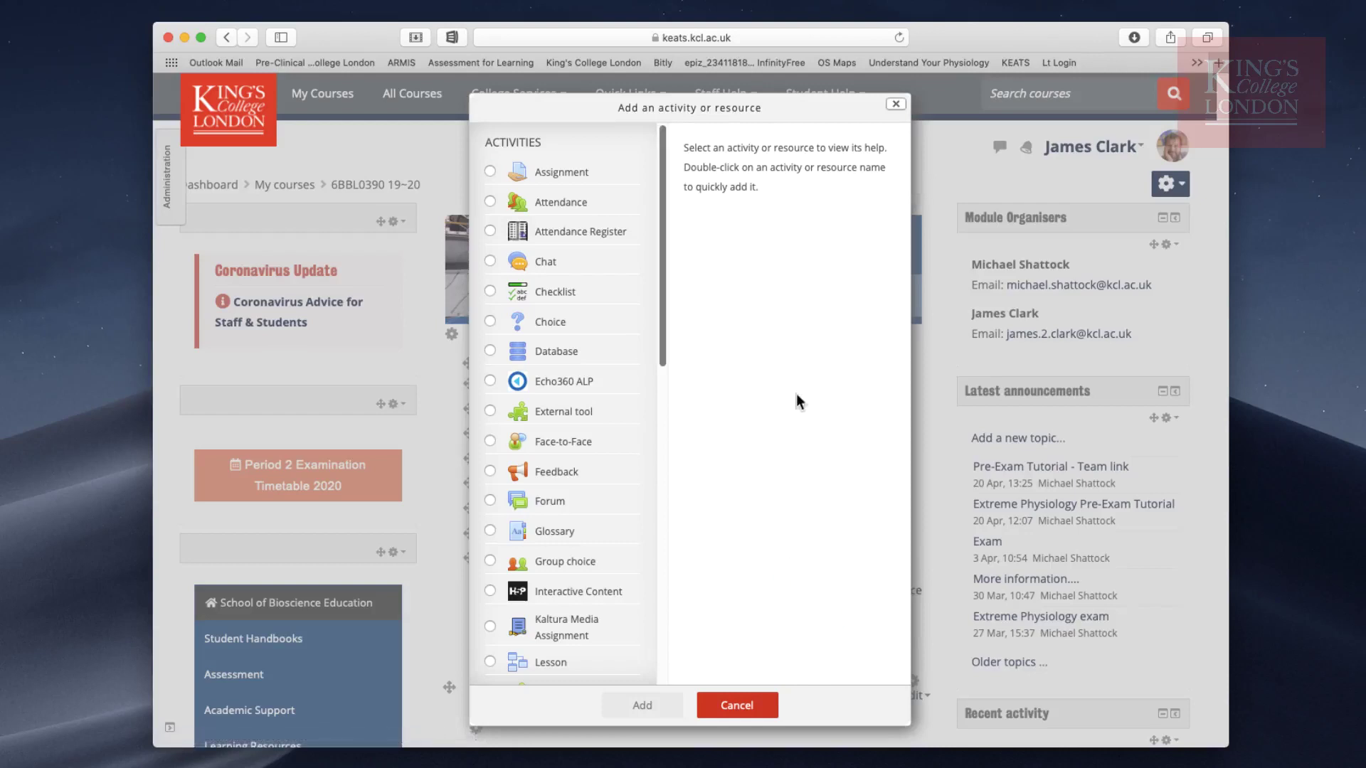
left_click_drag(662, 228, 668, 569)
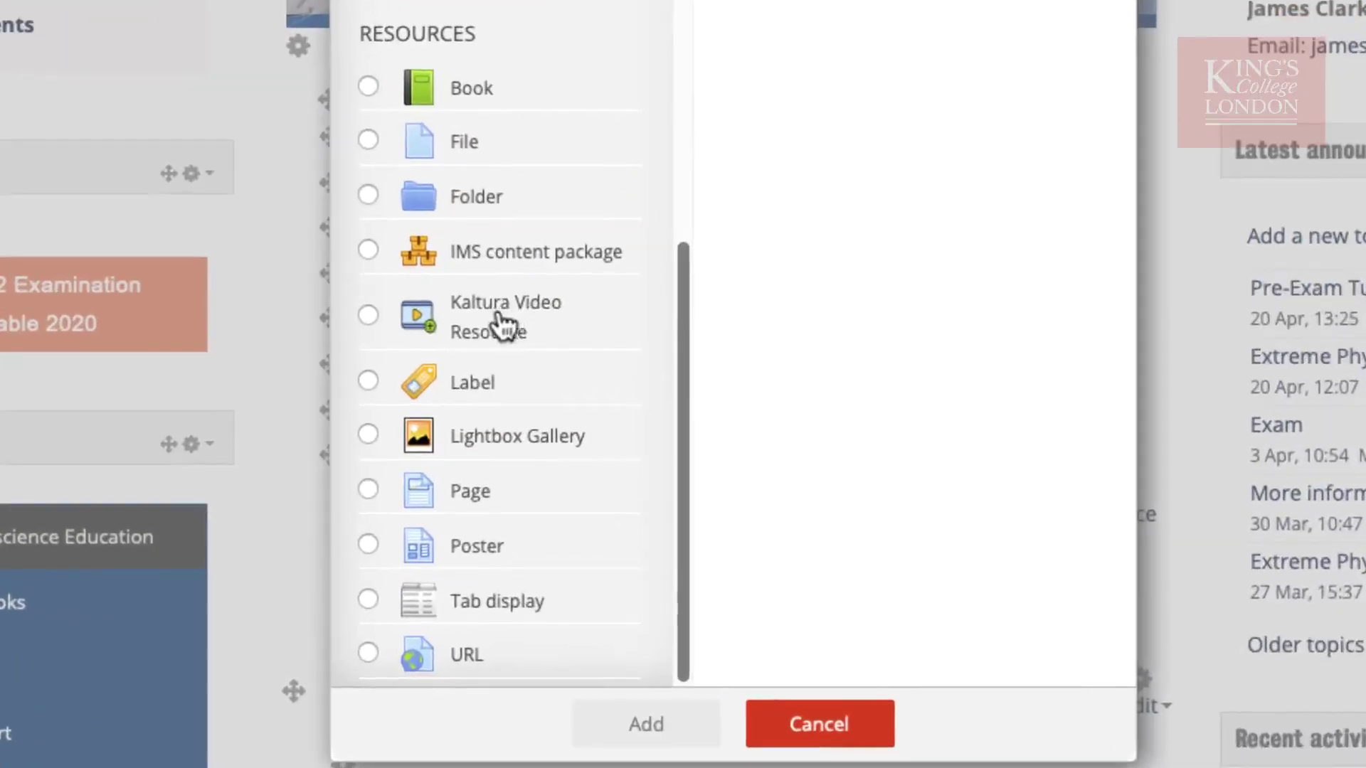
left_click(505, 326)
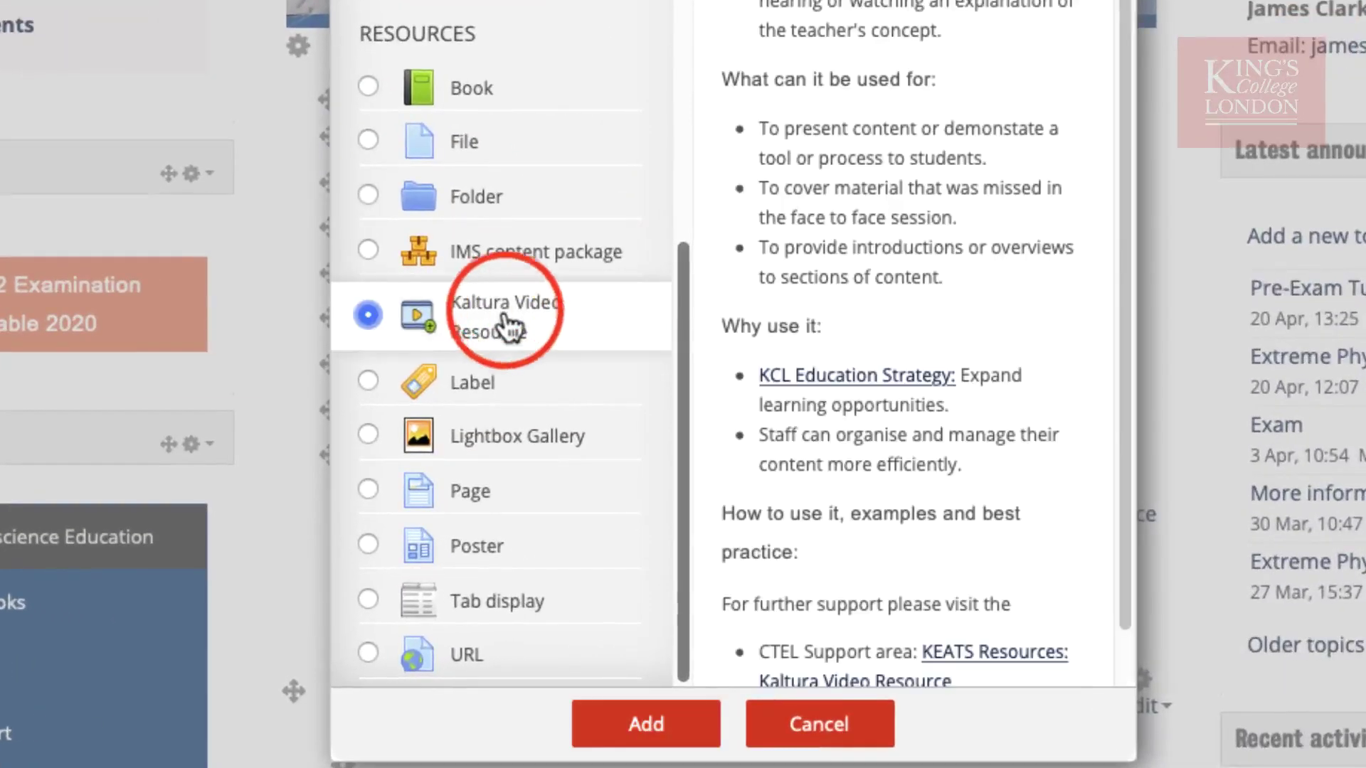
left_click(603, 725)
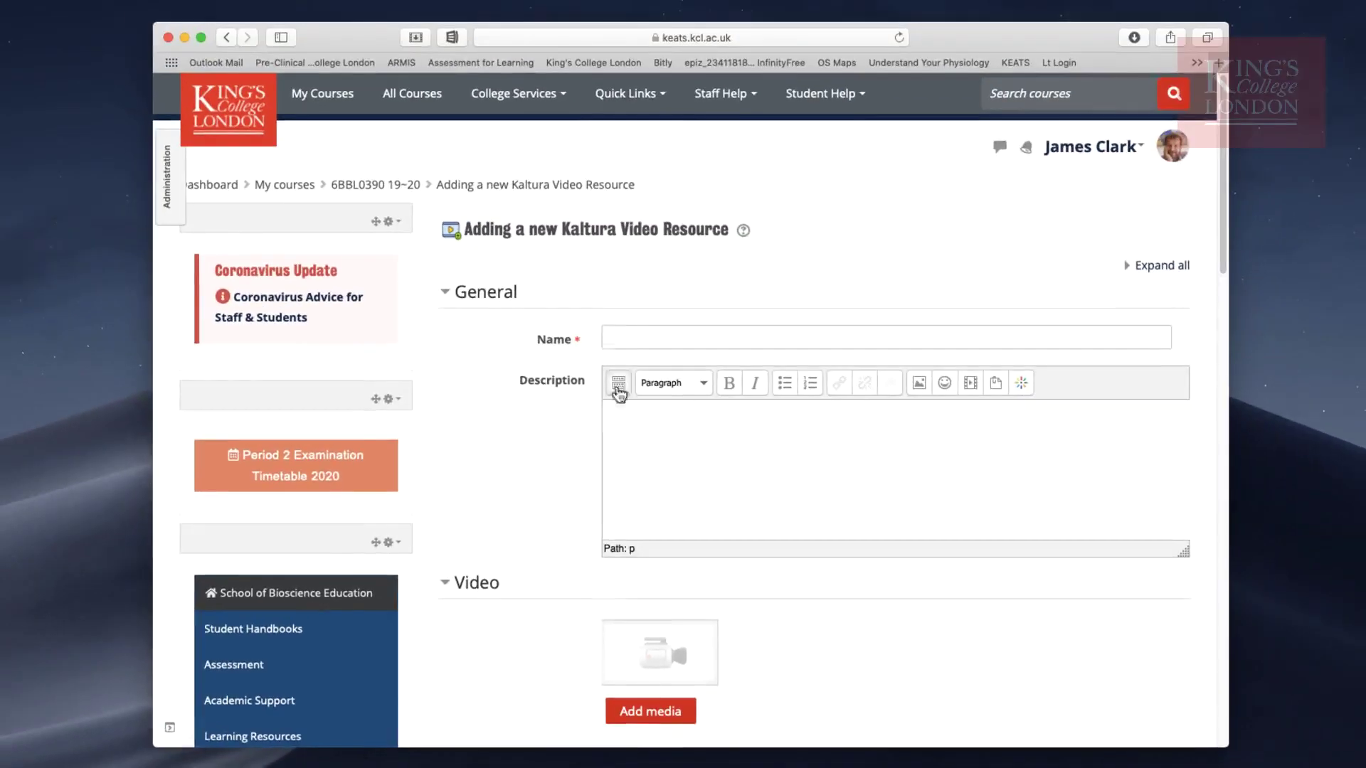
left_click(625, 337)
type("Demo Recording")
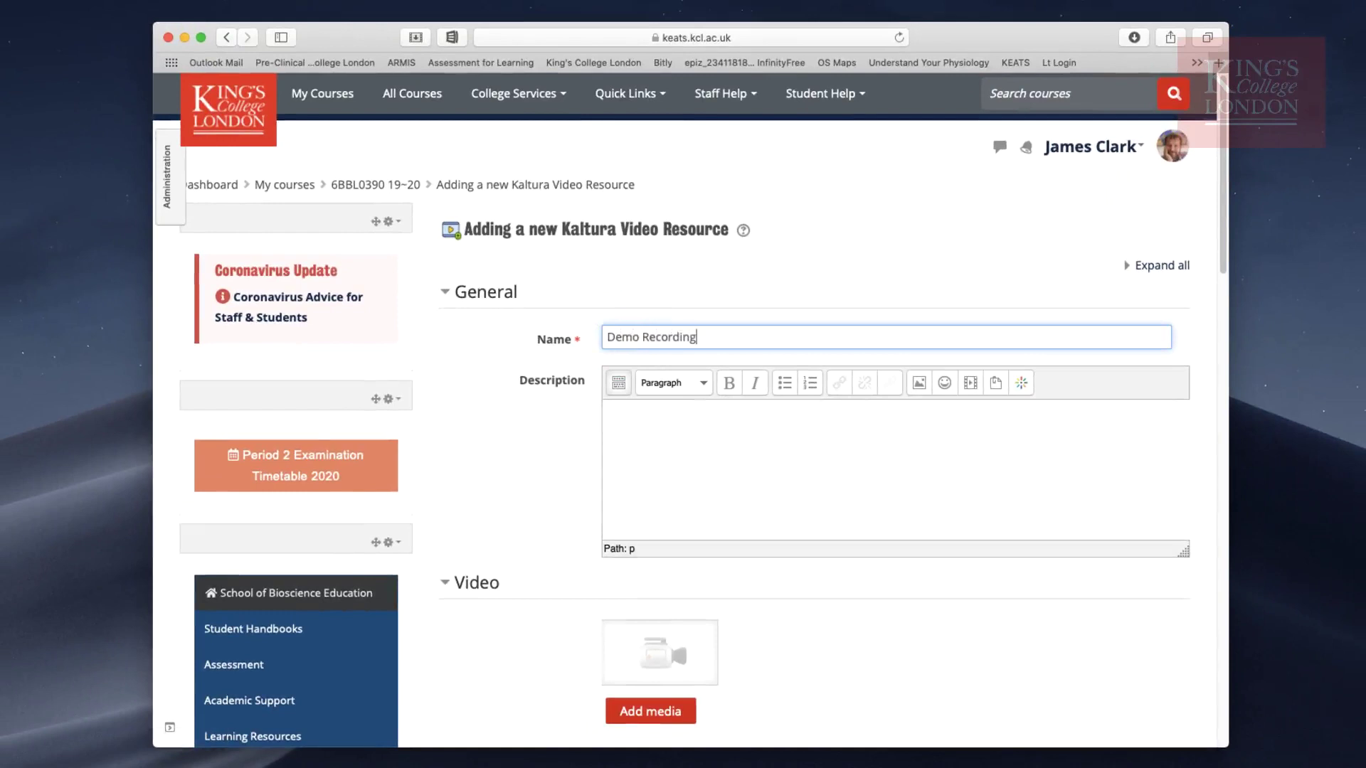
left_click(665, 420)
type("Demo")
Attach the Test Recording video to the resource through the media picker
scroll(666, 431, "down", 3)
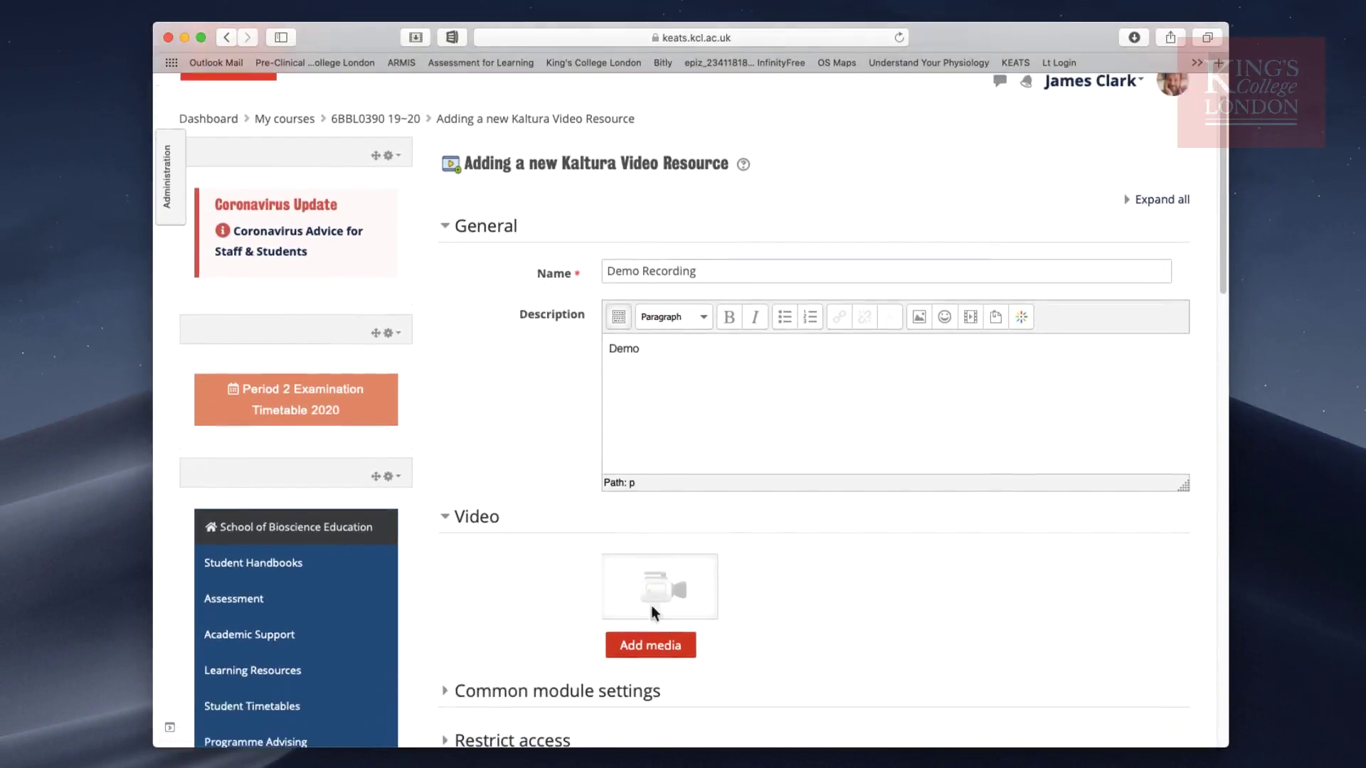
left_click(654, 649)
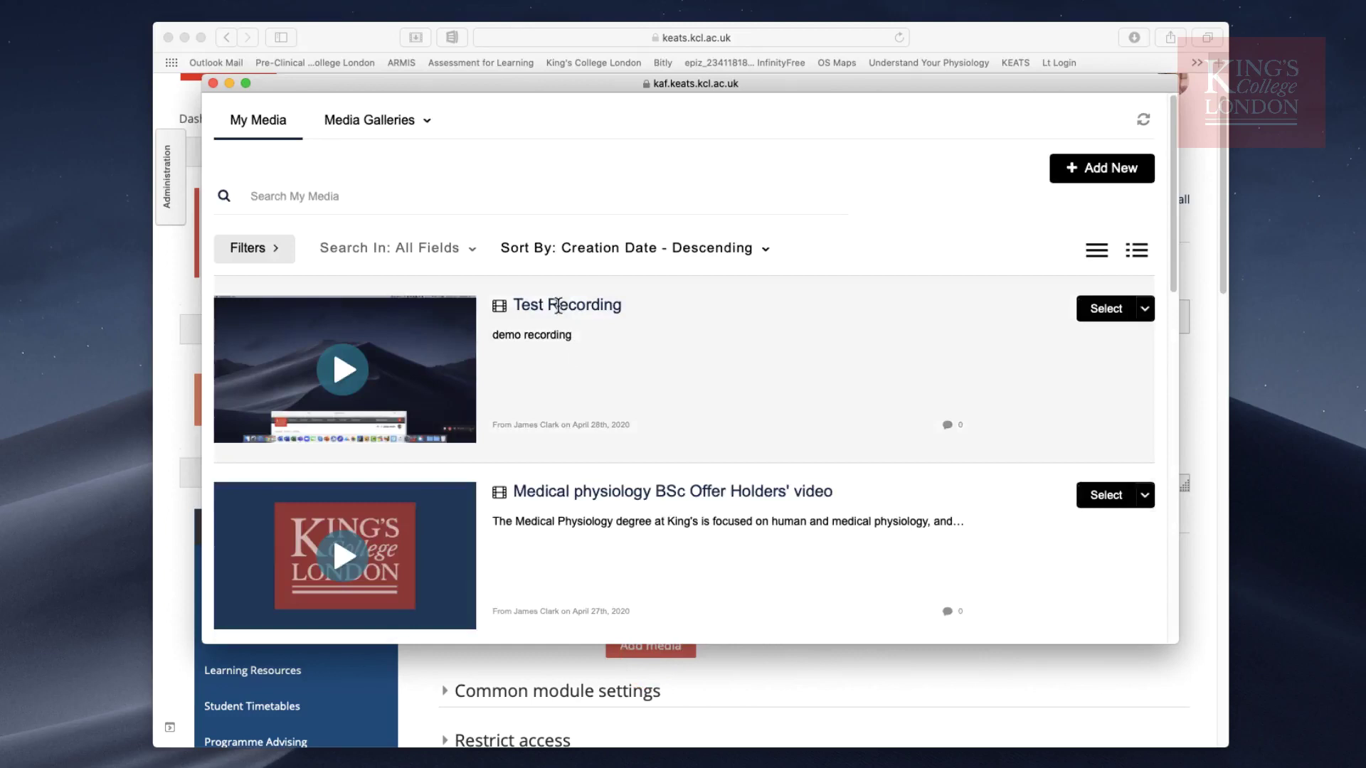
left_click(1120, 313)
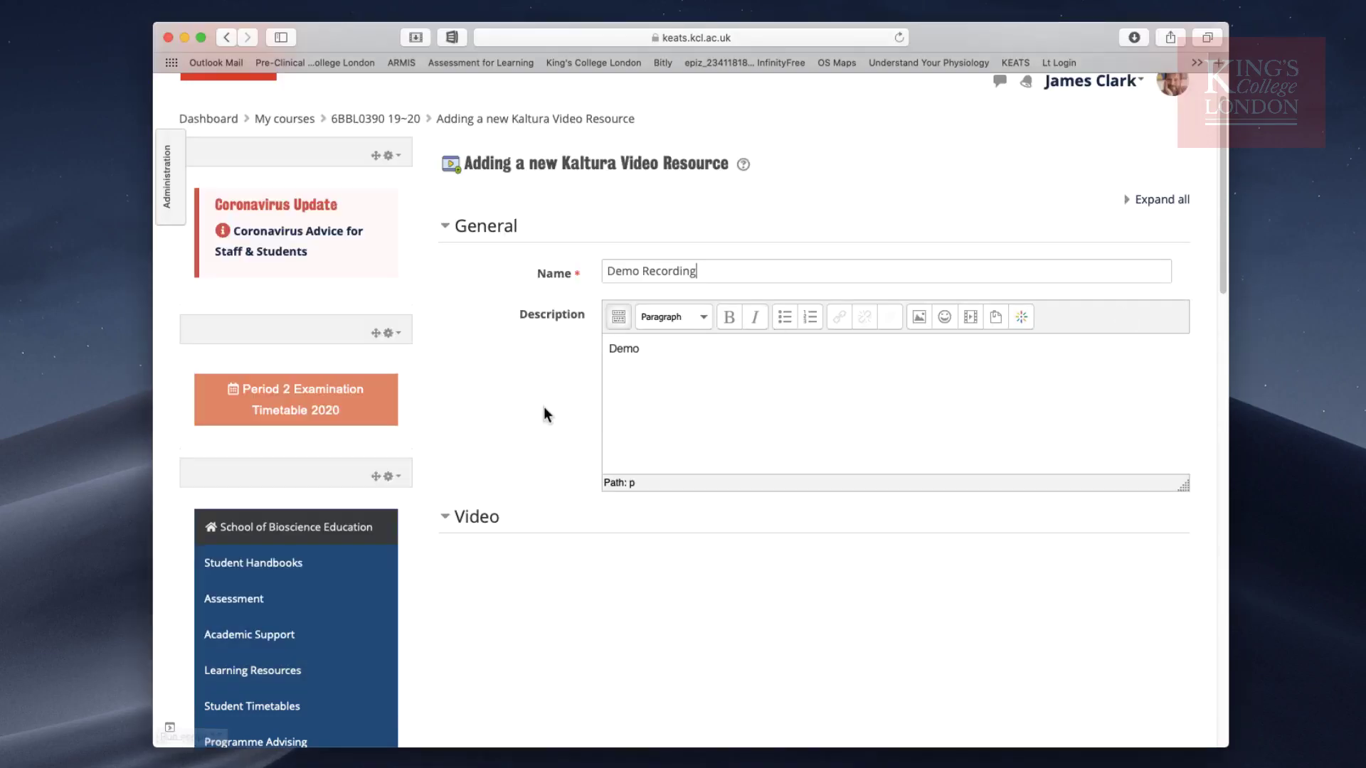
scroll(544, 416, "down", 3)
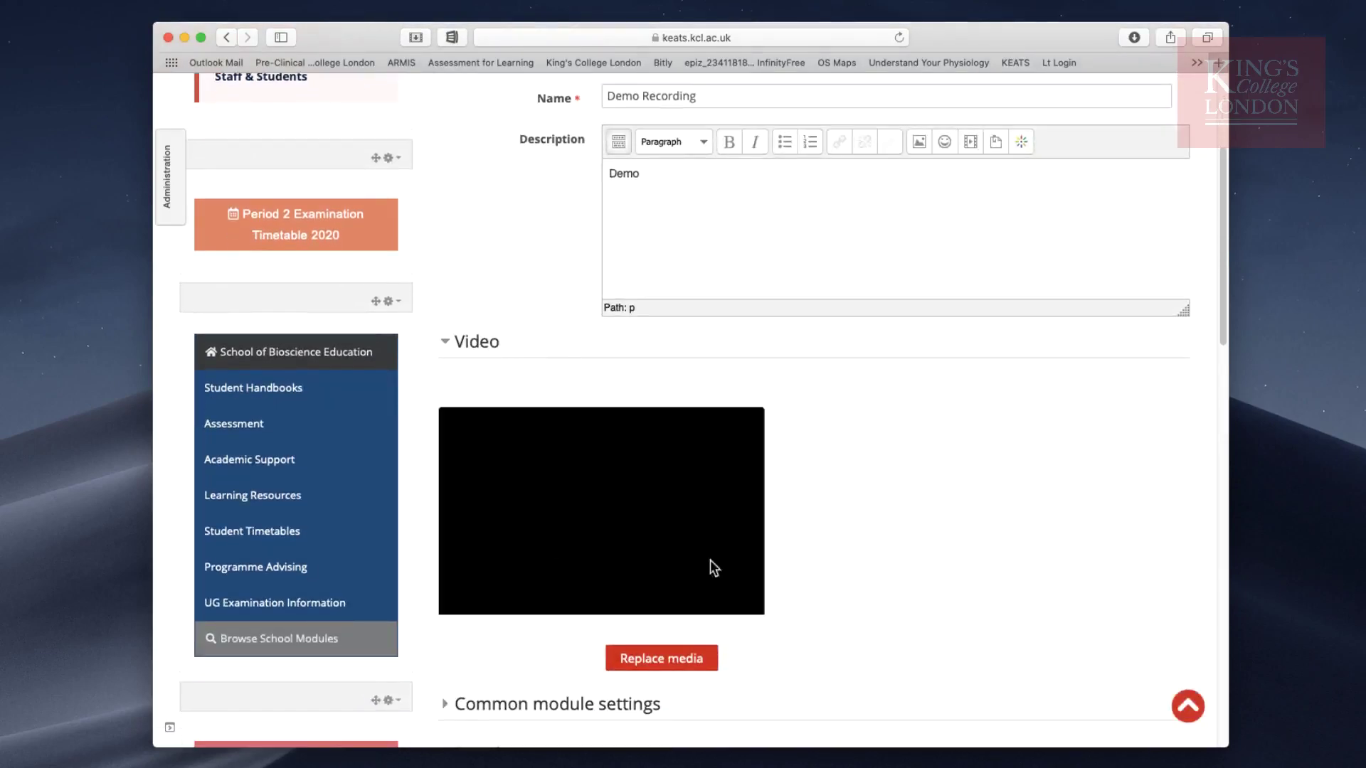
scroll(857, 557, "down", 1)
scroll(856, 552, "down", 1)
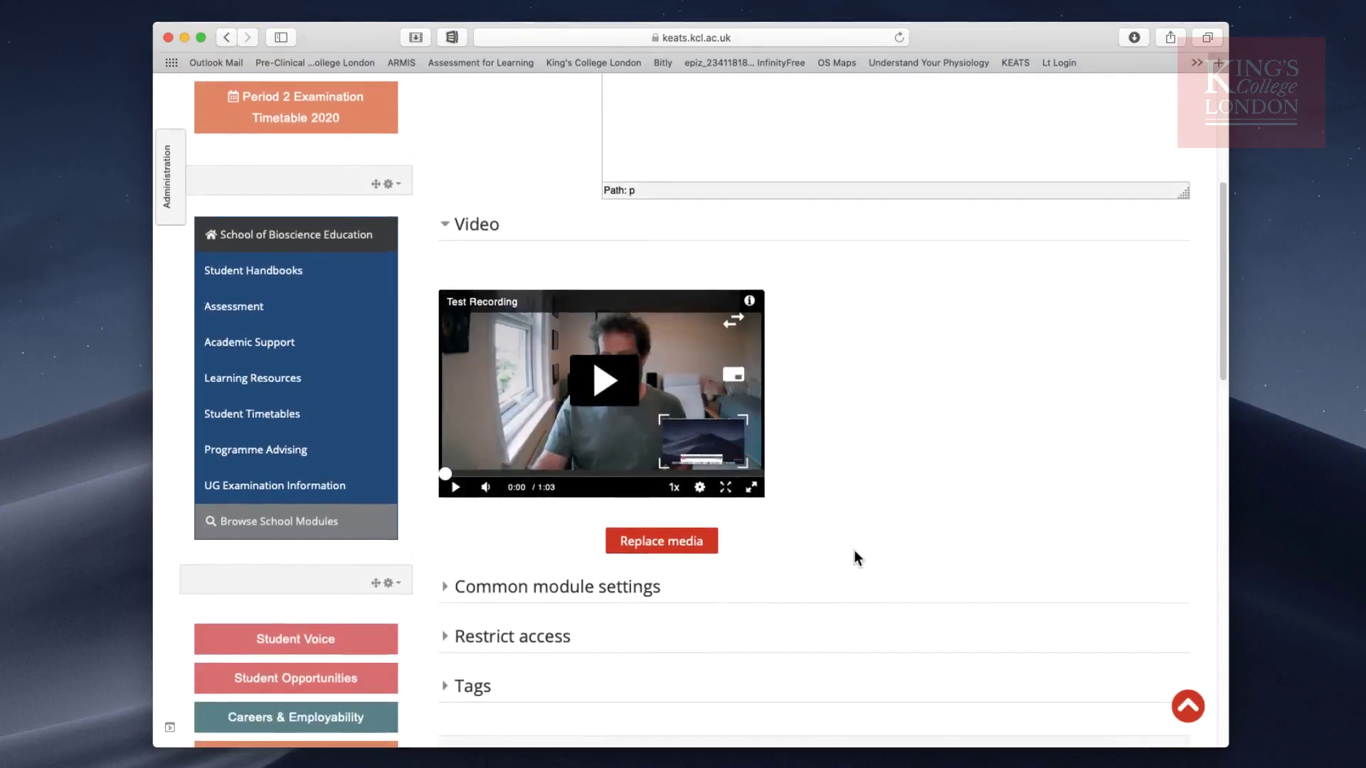
scroll(855, 556, "down", 3)
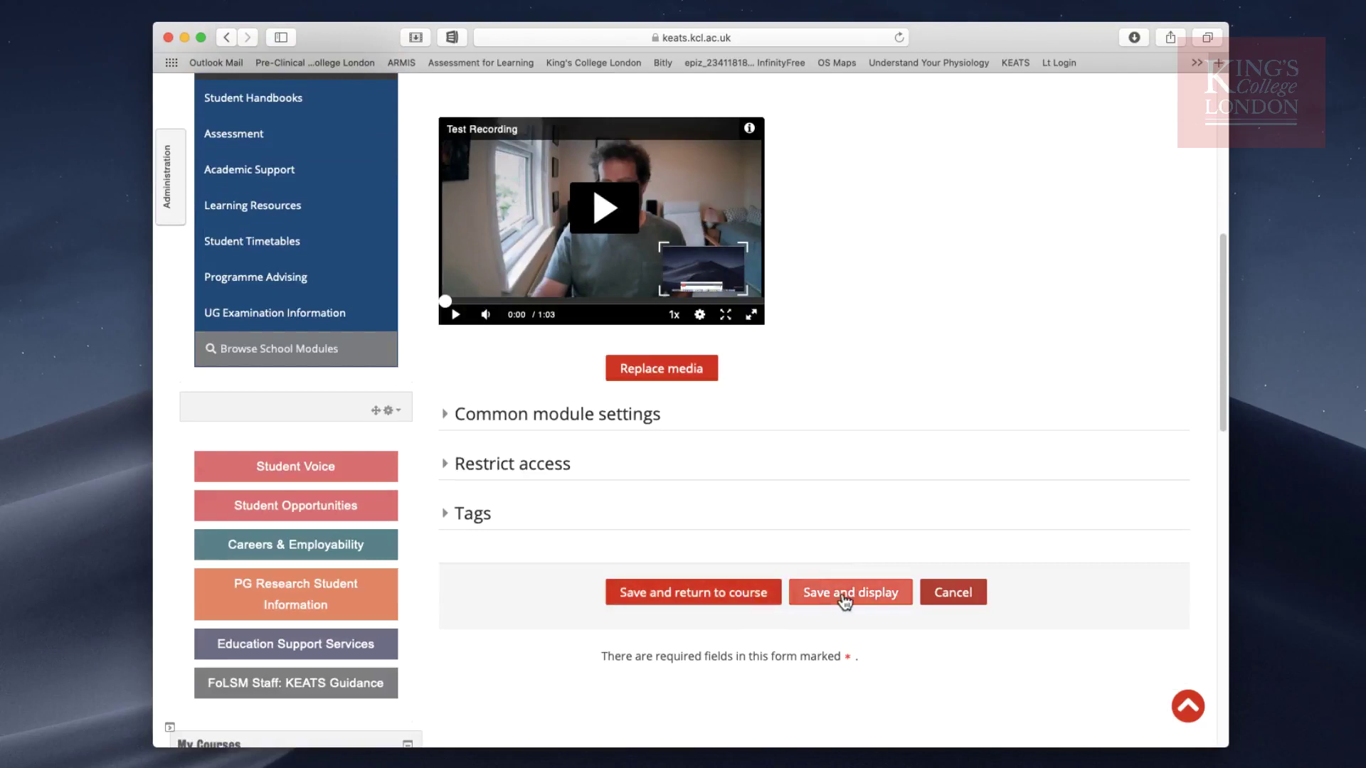
Save Demo Recording to the course, hide it from students, and turn editing off
left_click(708, 598)
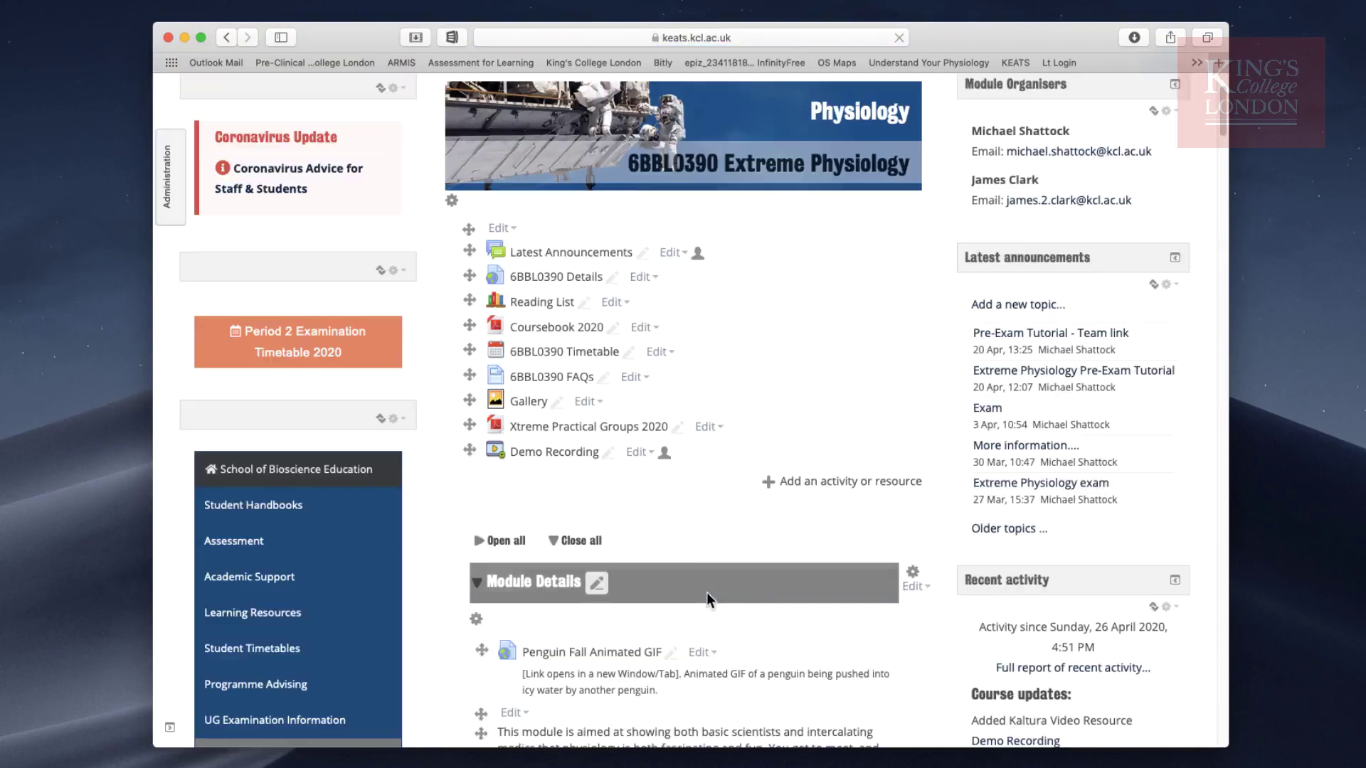
left_click(637, 453)
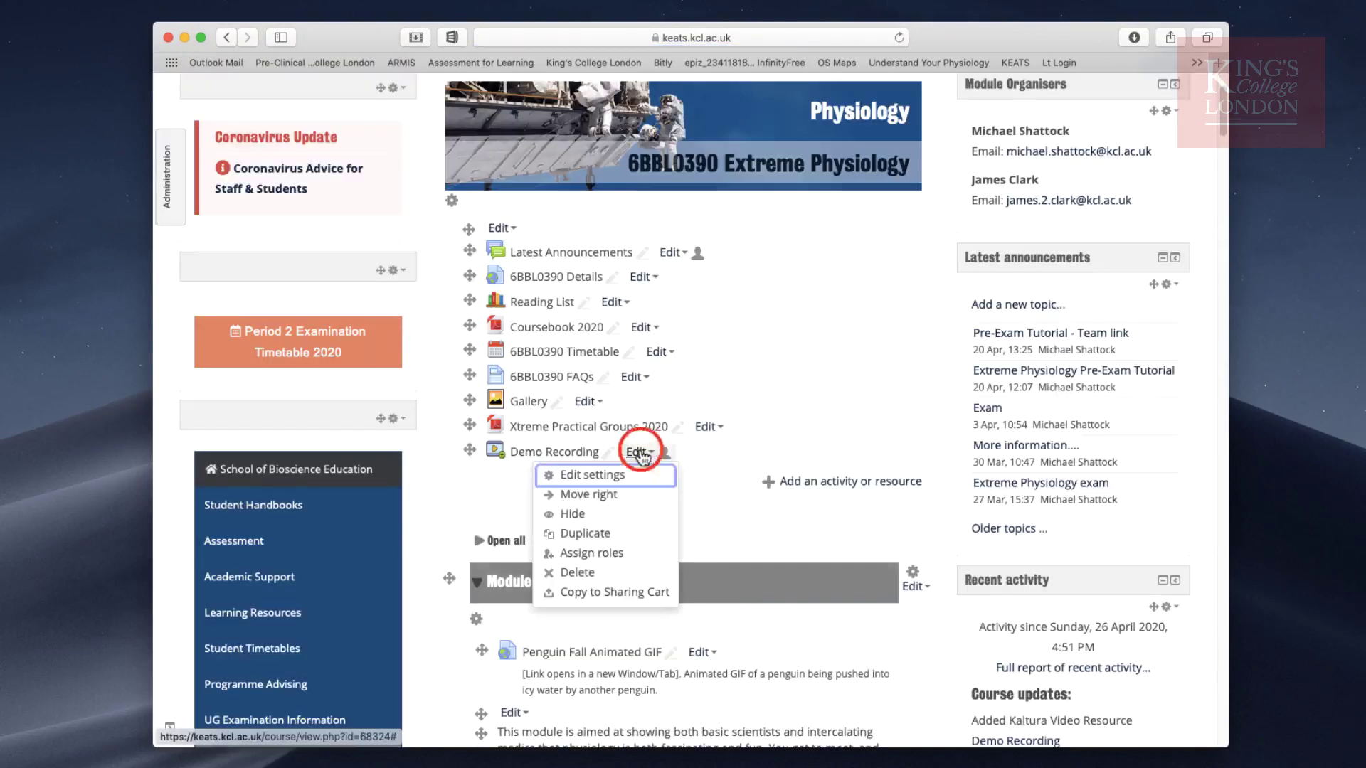
left_click(614, 513)
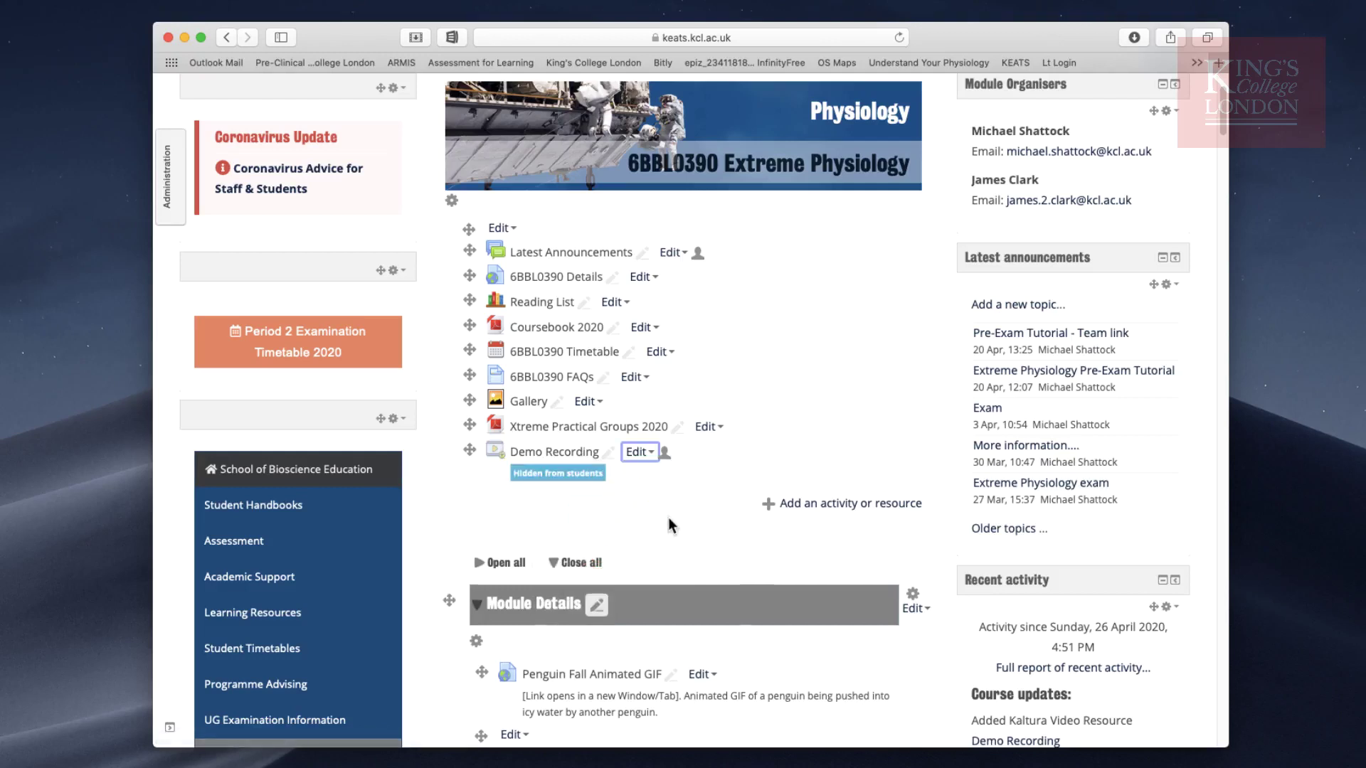
scroll(668, 518, "up", 2)
left_click(1168, 99)
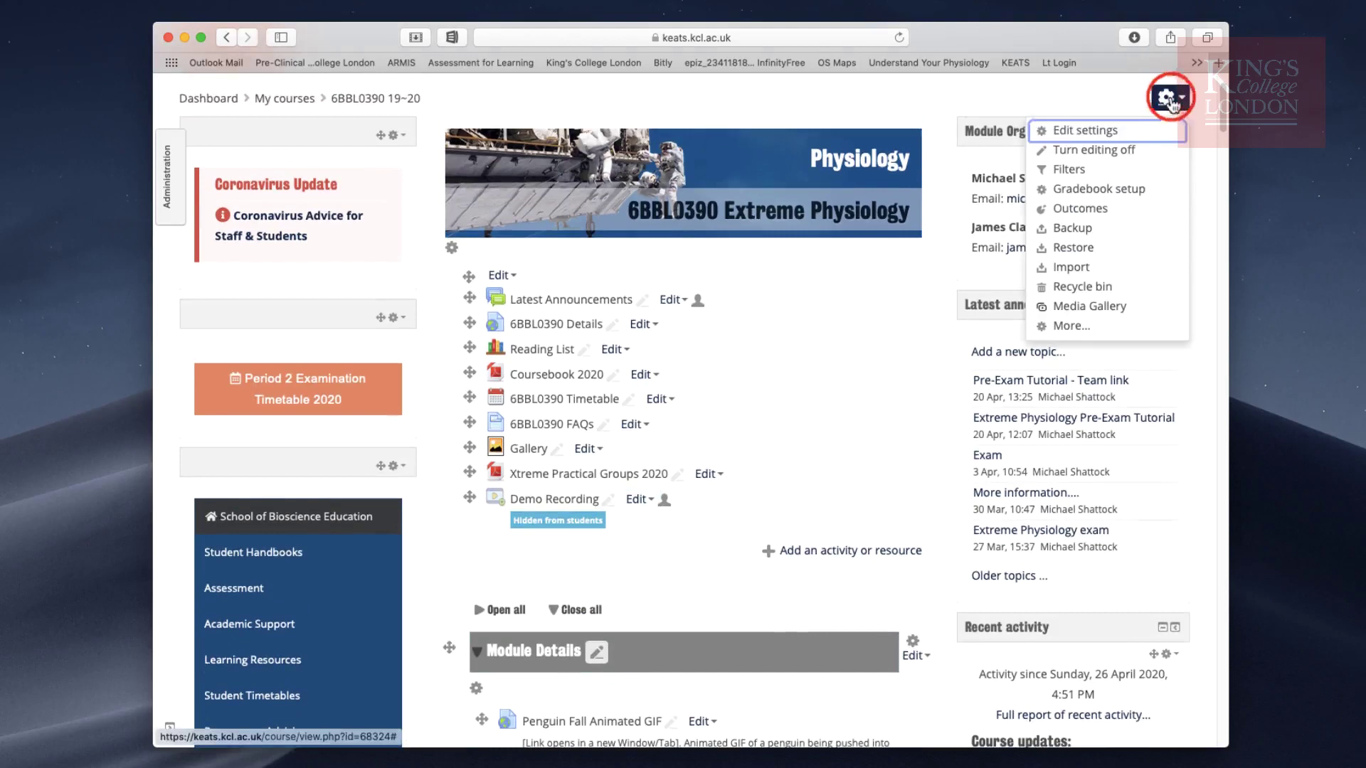
left_click(1117, 153)
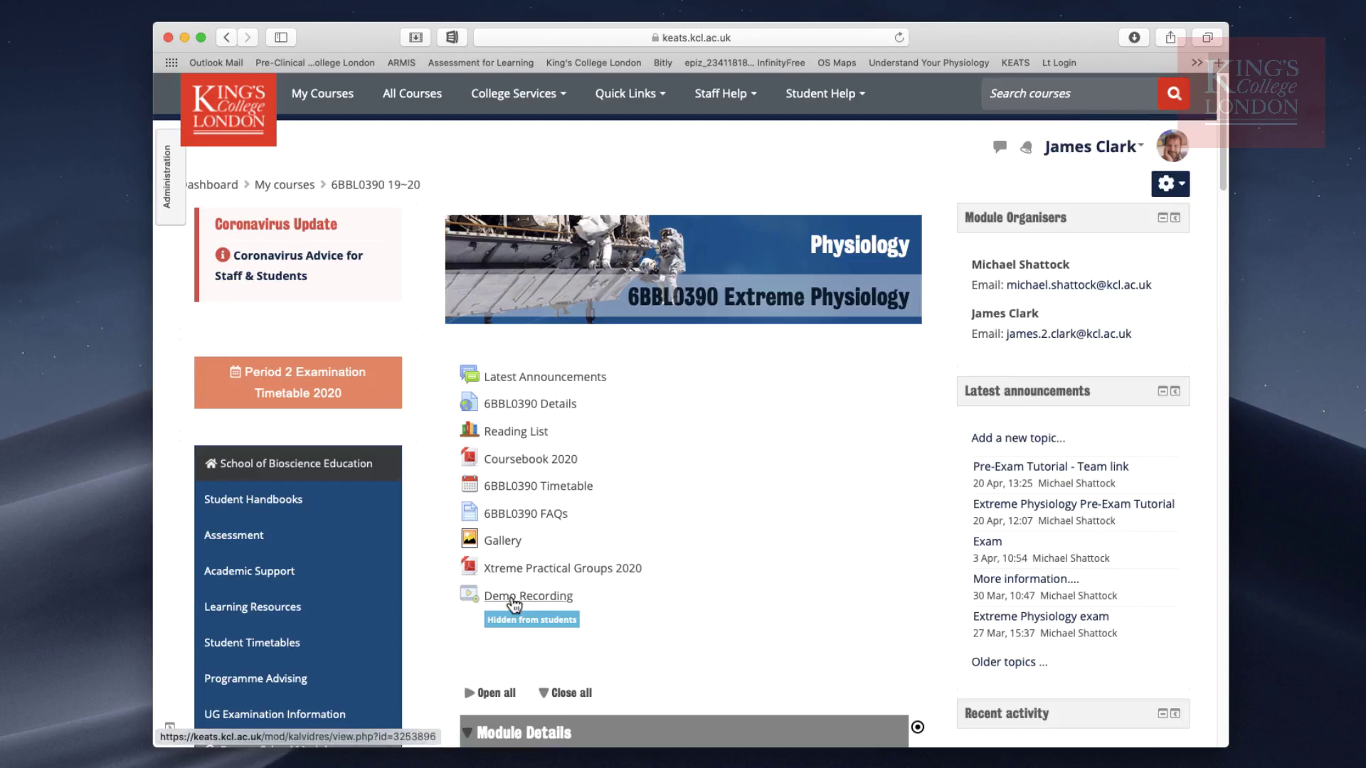
Play Demo Recording's video full screen, switch to picture-in-picture layout, then exit full screen
left_click(526, 599)
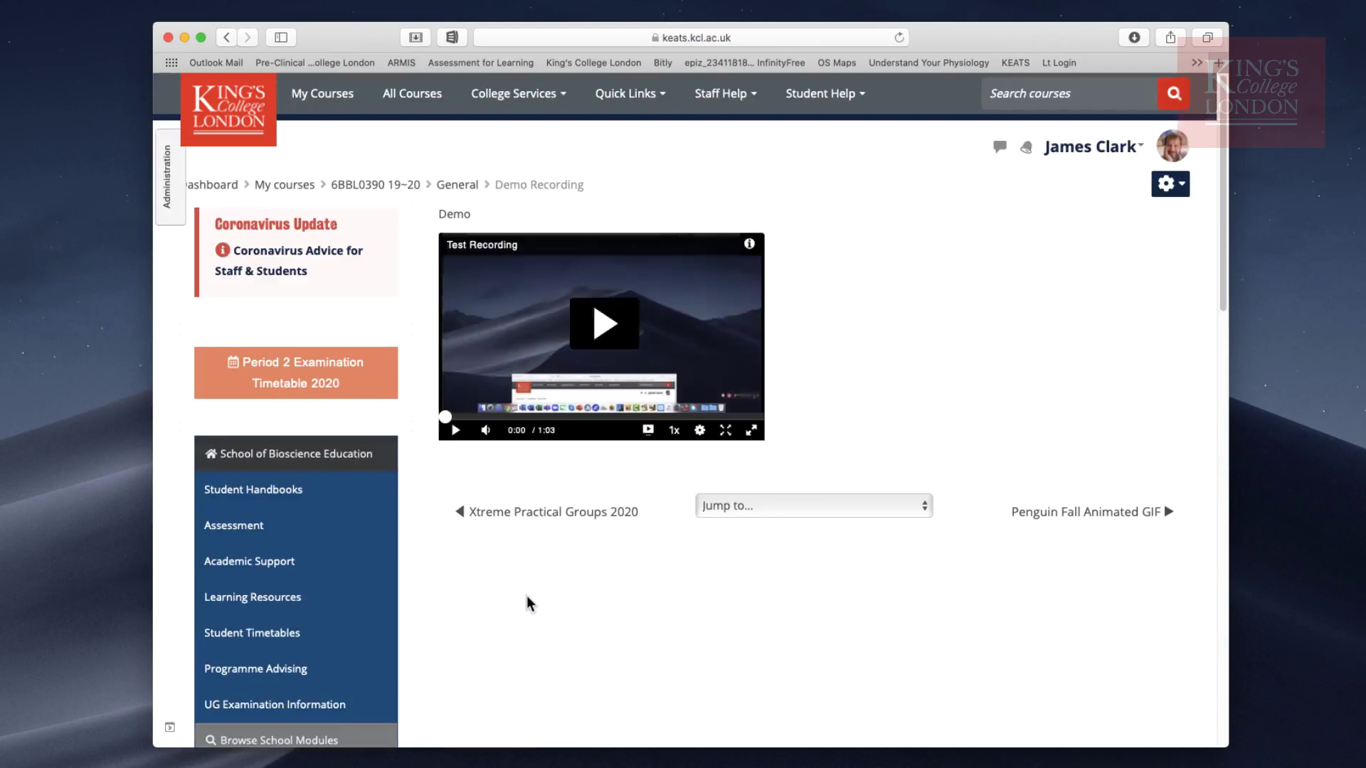
left_click(604, 322)
left_click(725, 432)
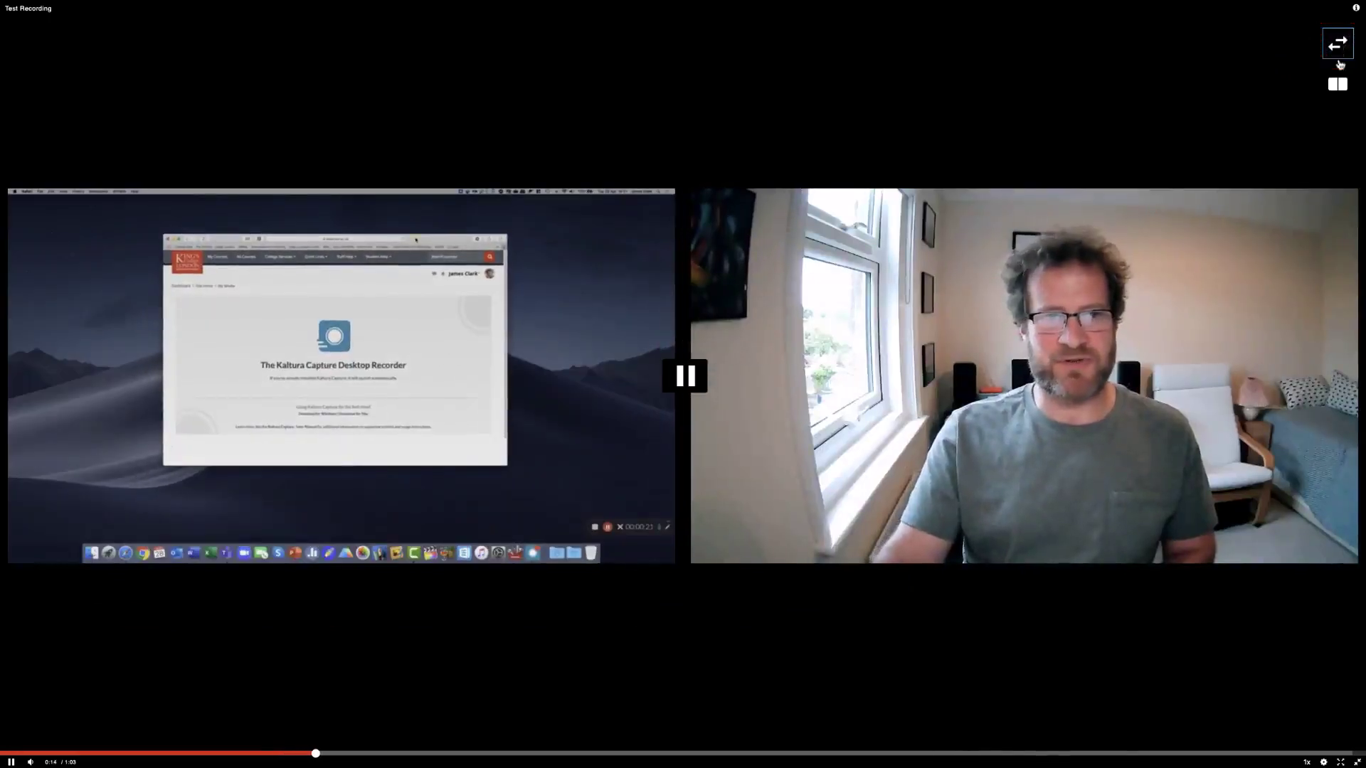
left_click(1337, 85)
left_click(1292, 86)
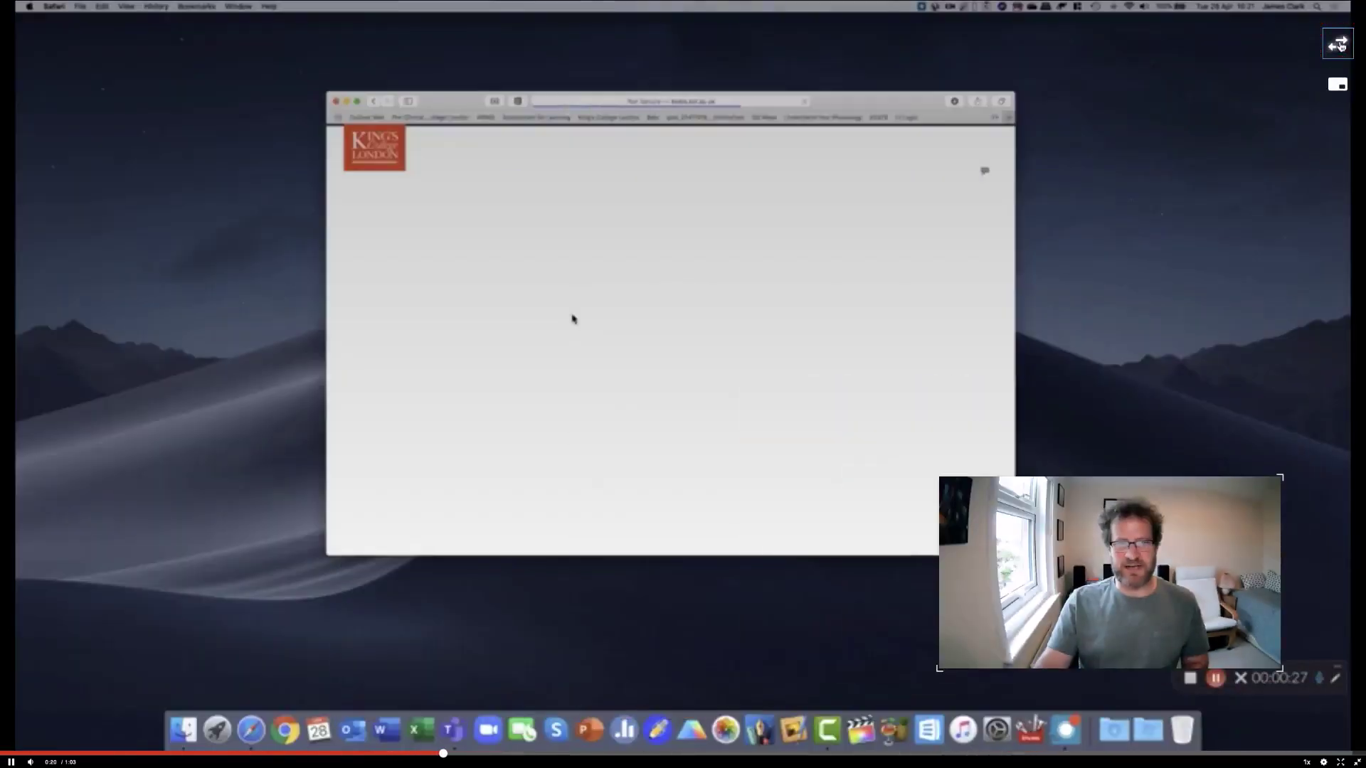
left_click(1358, 760)
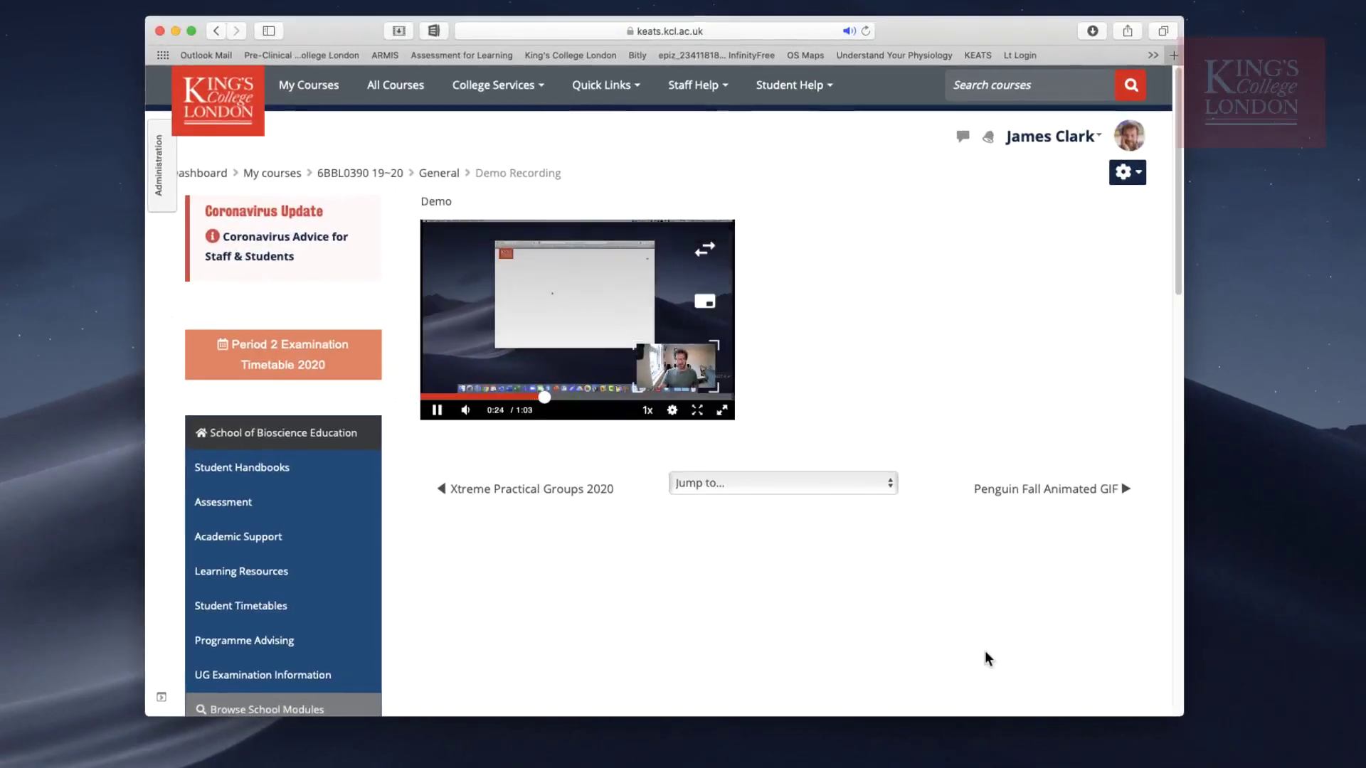